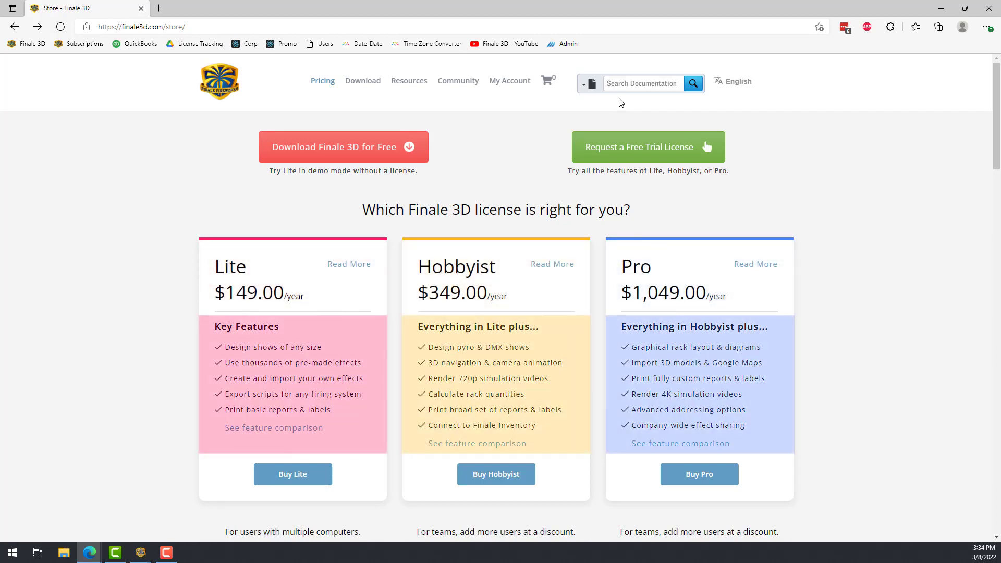
# Search the Finale 3D documentation for "System Requirements" from the store page.
pyautogui.click(624, 85)
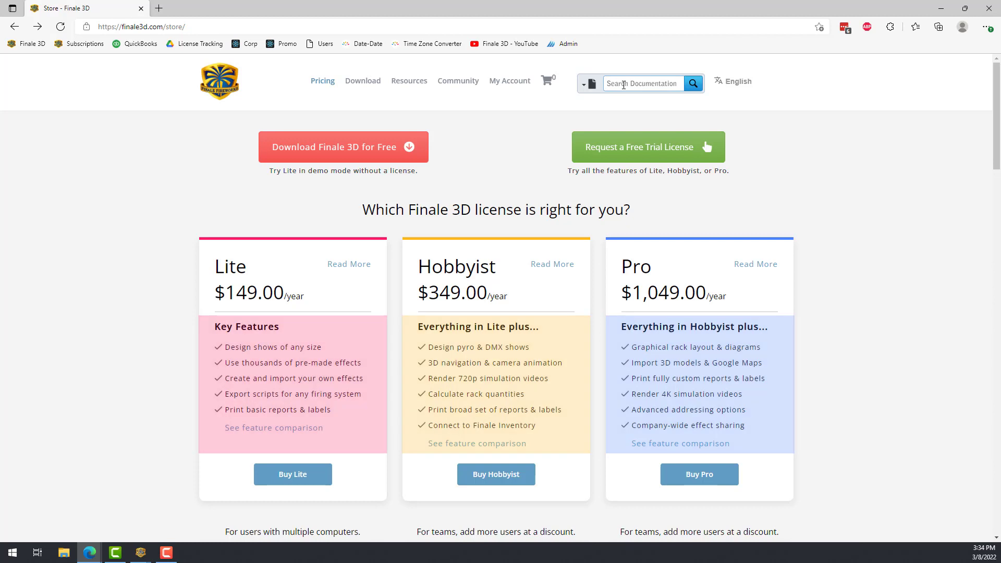
pyautogui.write('"System Requirements"')
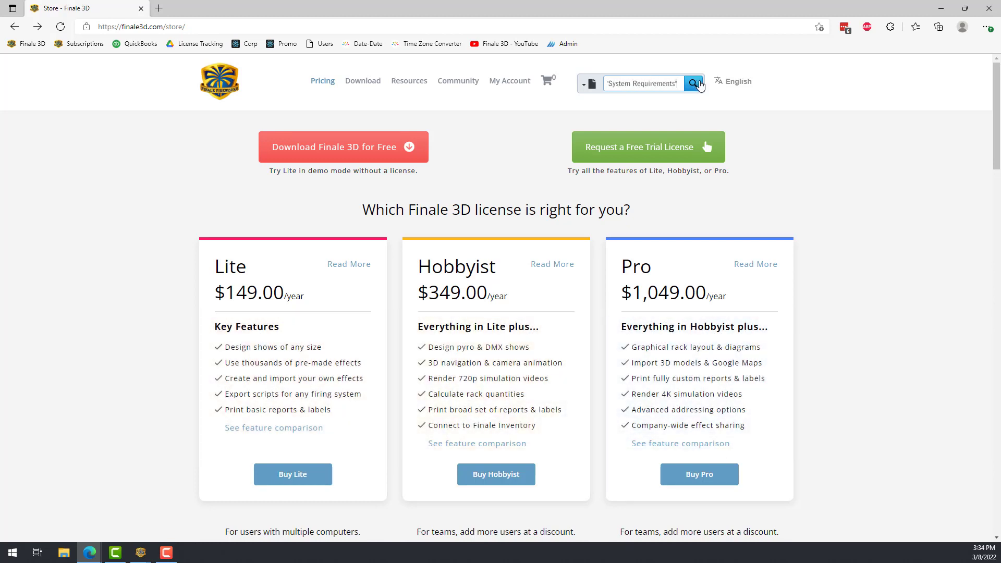
pyautogui.press('Return')
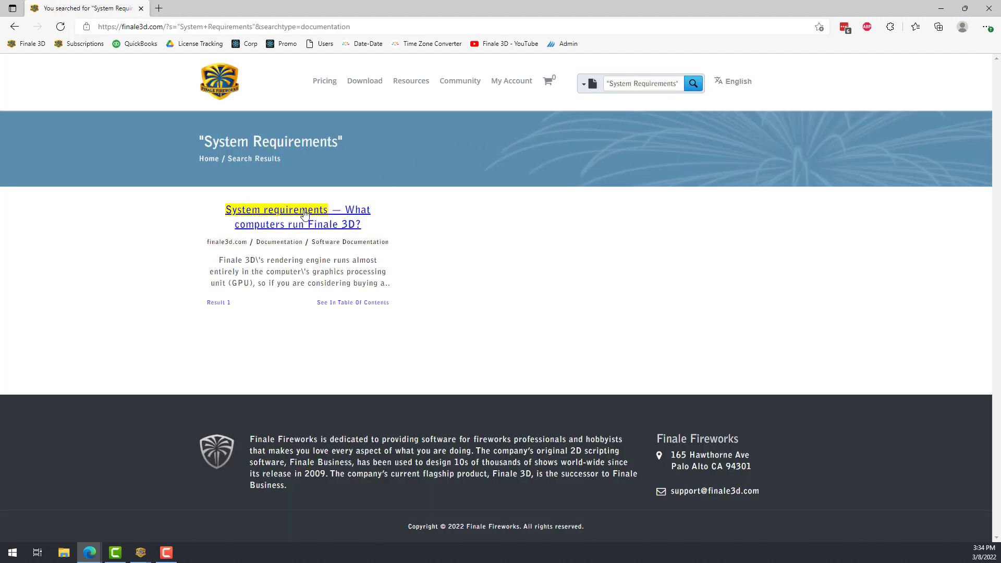
# Open the first search result and scroll through the System requirements article.
pyautogui.click(305, 214)
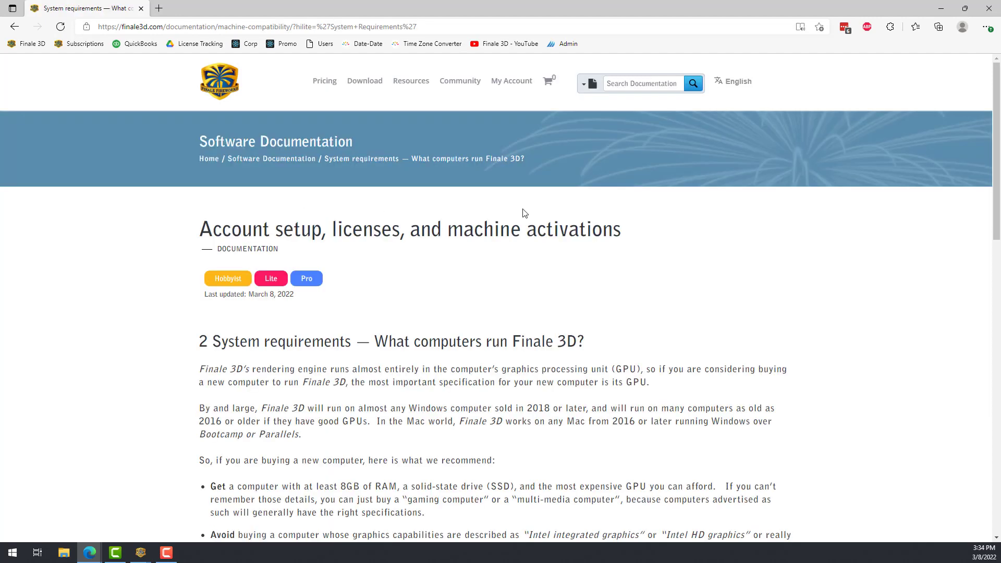
pyautogui.moveTo(996, 151); pyautogui.dragTo(999, 228)
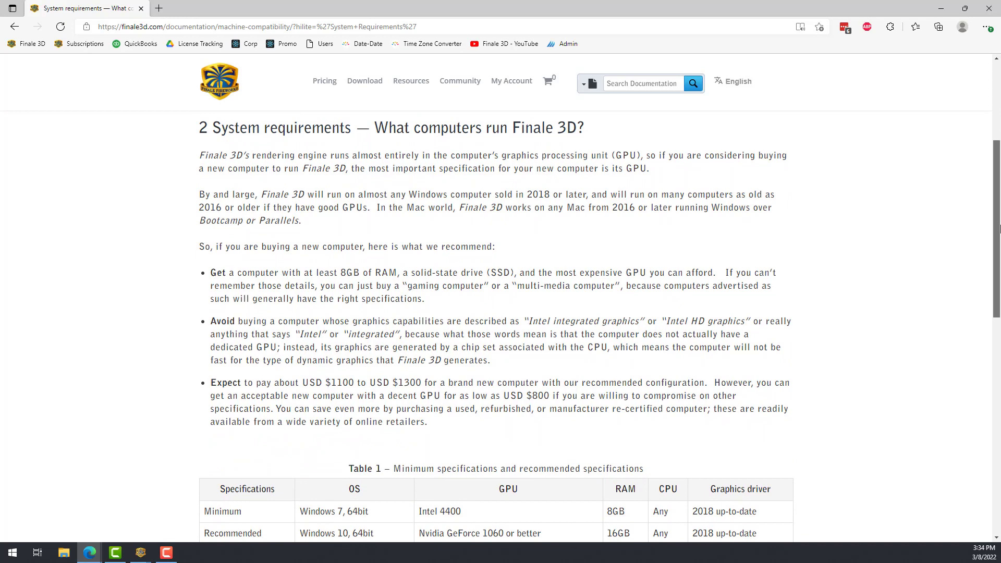
pyautogui.moveTo(1000, 227); pyautogui.dragTo(1000, 241)
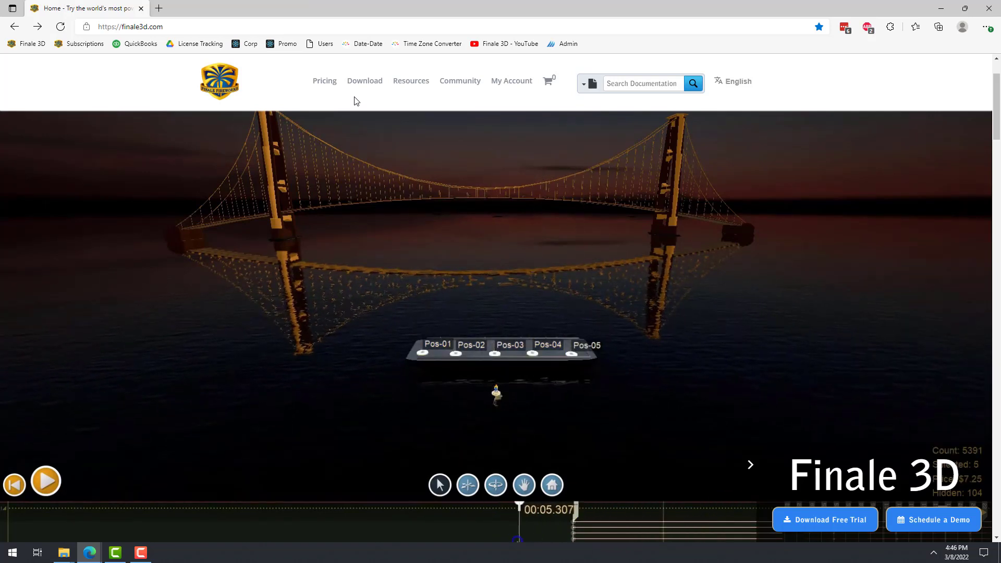
# Download the latest Finale 3D release from the Download Application page and run the installer.
pyautogui.click(364, 84)
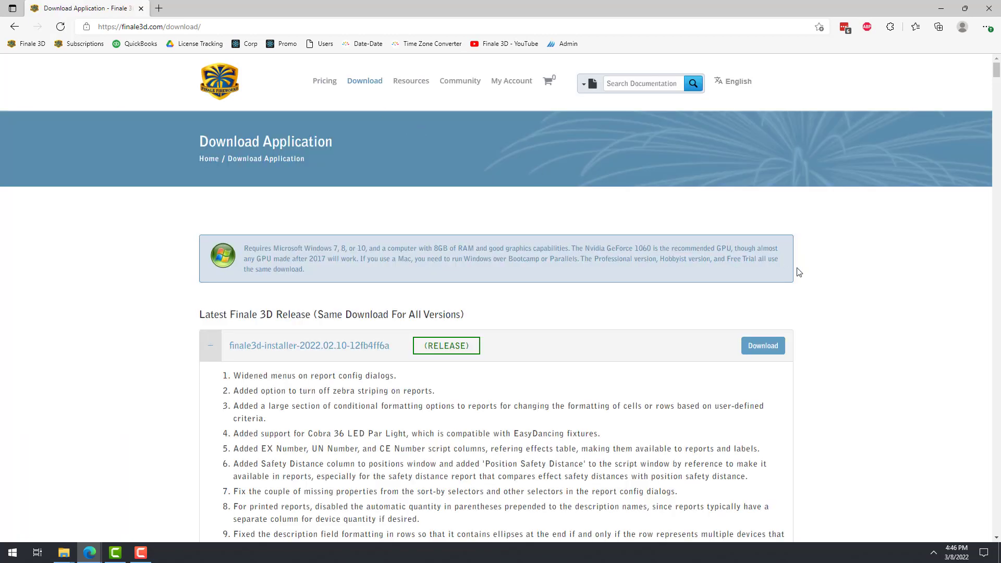
pyautogui.click(764, 344)
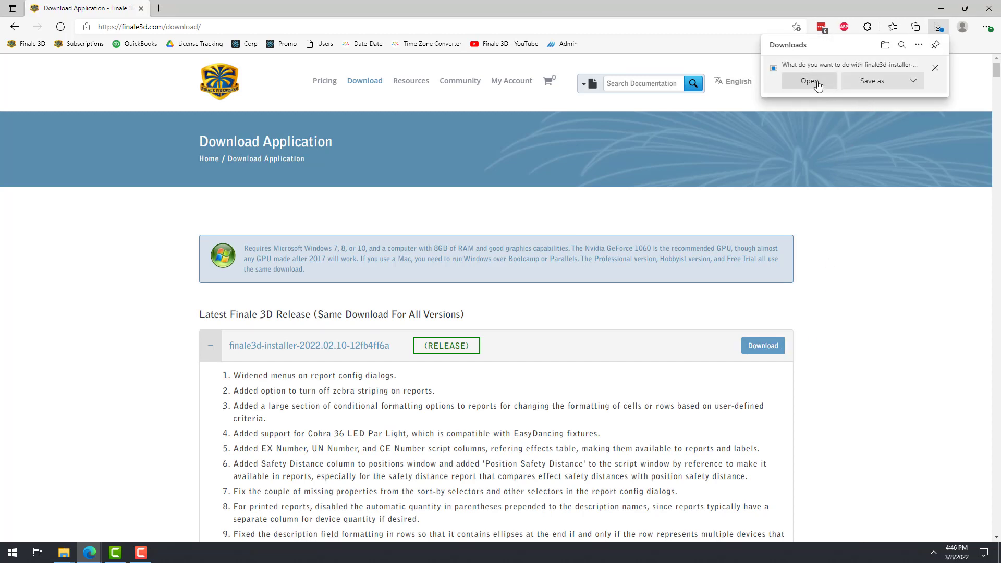
pyautogui.click(810, 81)
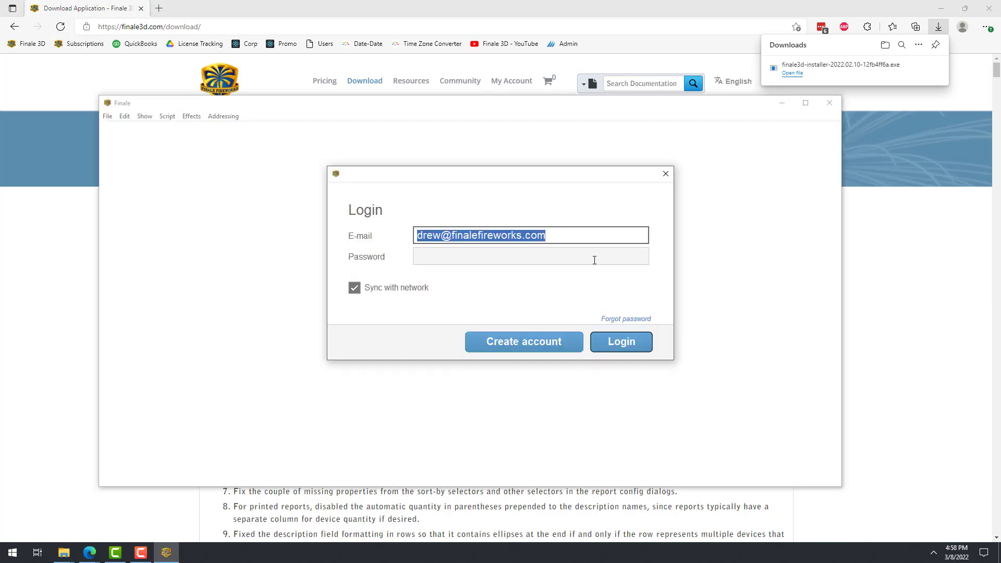
# Enter the account password, then open and close the new account form.
pyautogui.click(594, 261)
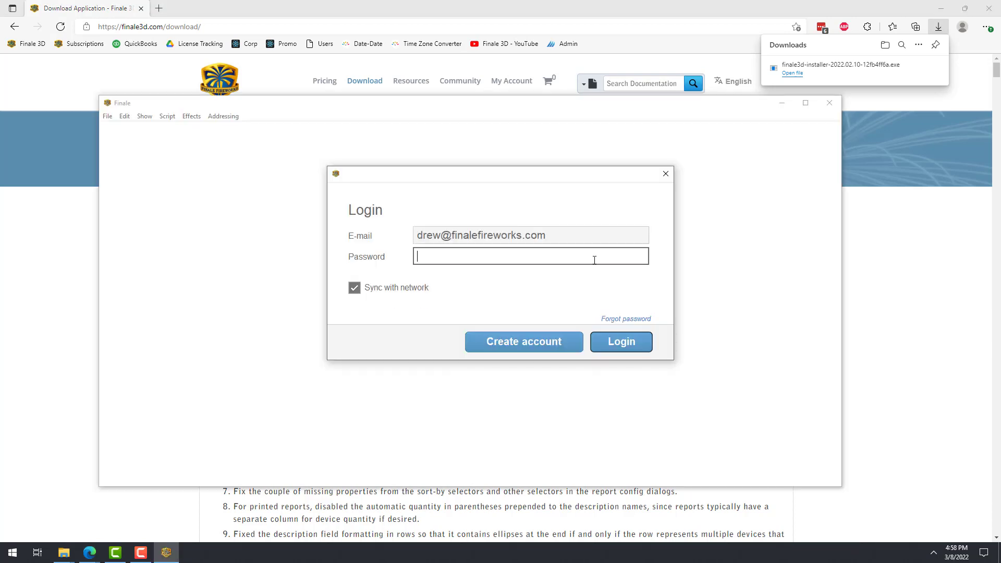
pyautogui.write('*******')
pyautogui.click(573, 348)
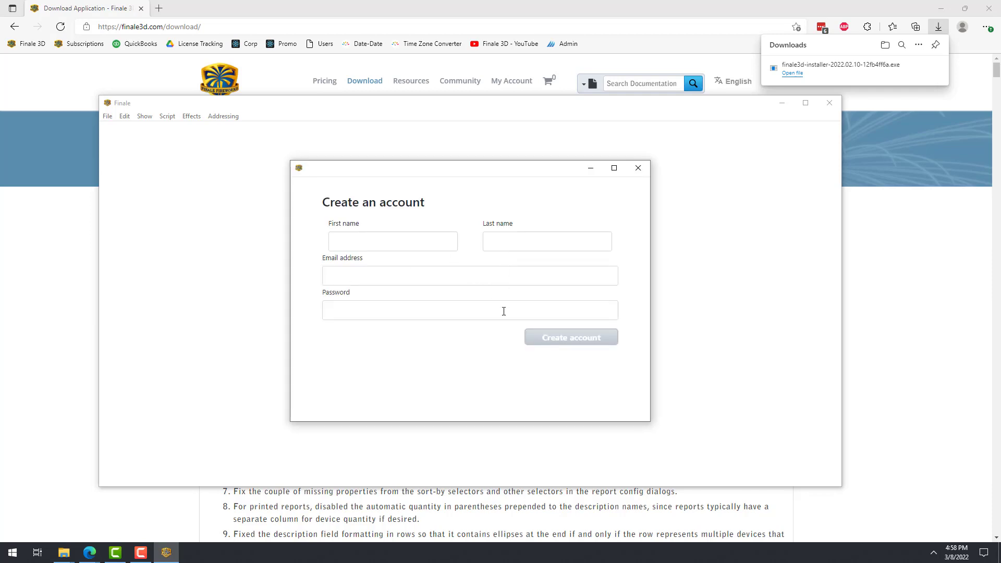
pyautogui.click(638, 168)
# Log in to demo mode, dismiss the demo and account dialogs, and request a free trial license.
pyautogui.click(546, 257)
pyautogui.write('•••••••')
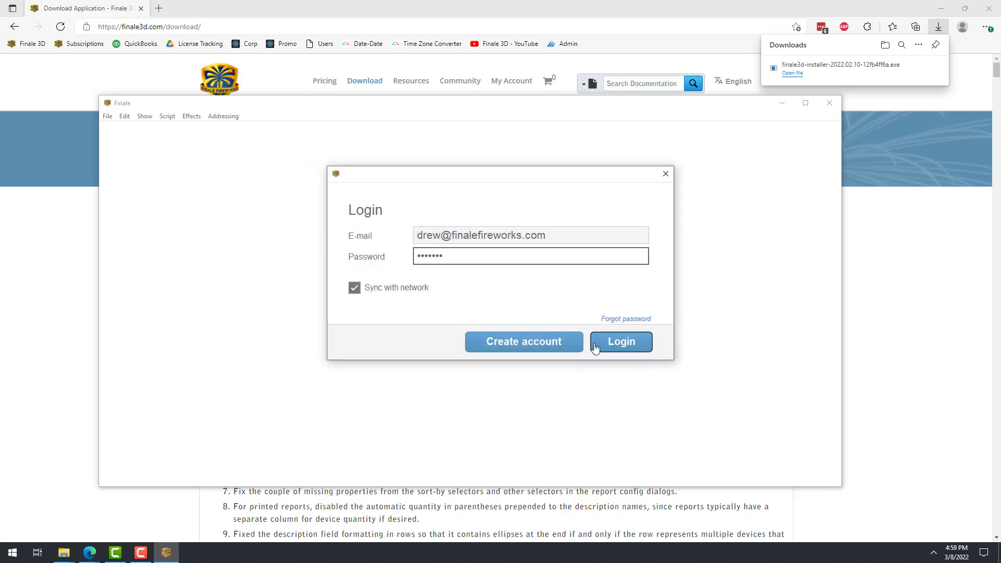
pyautogui.click(613, 347)
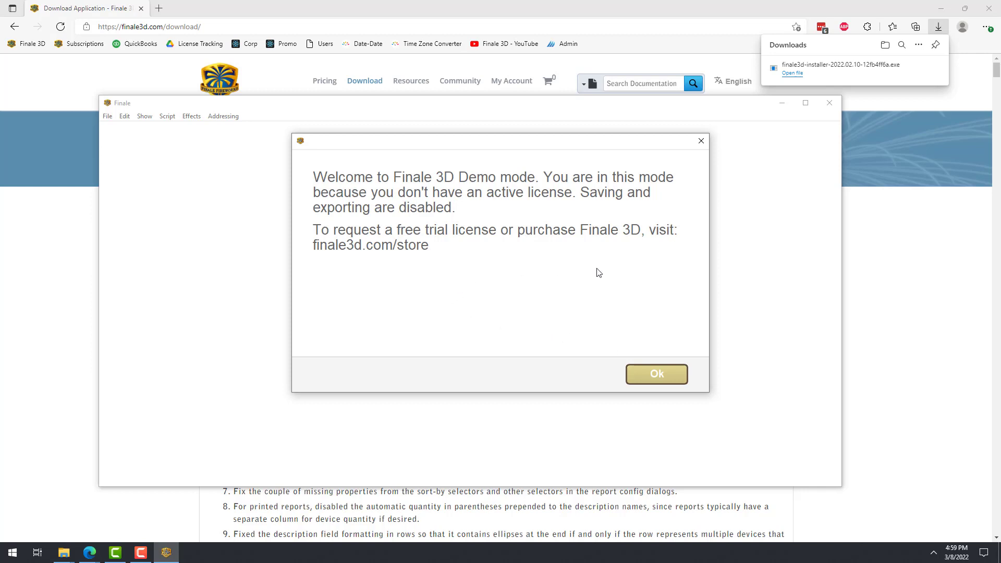
pyautogui.click(684, 377)
pyautogui.click(704, 427)
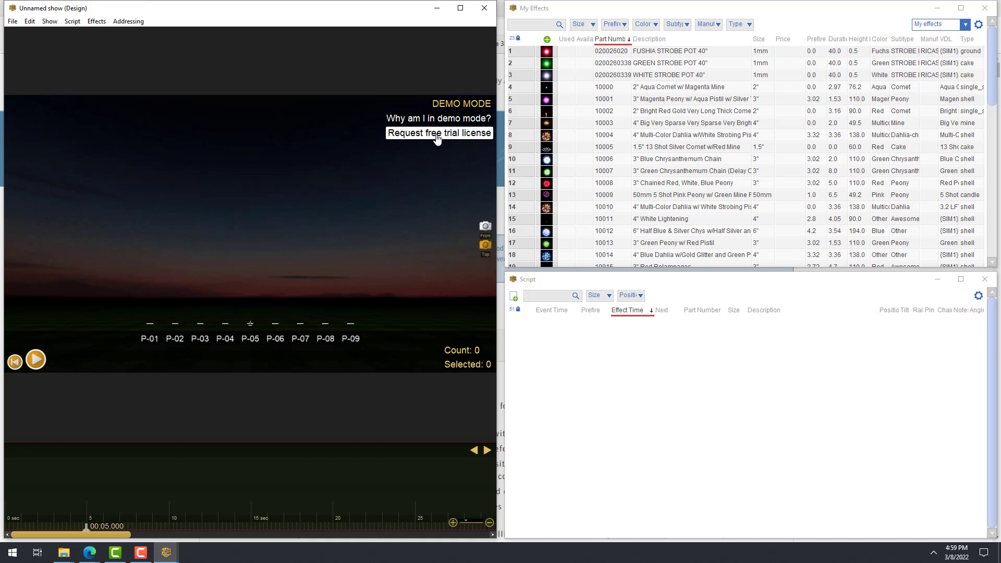
pyautogui.click(484, 140)
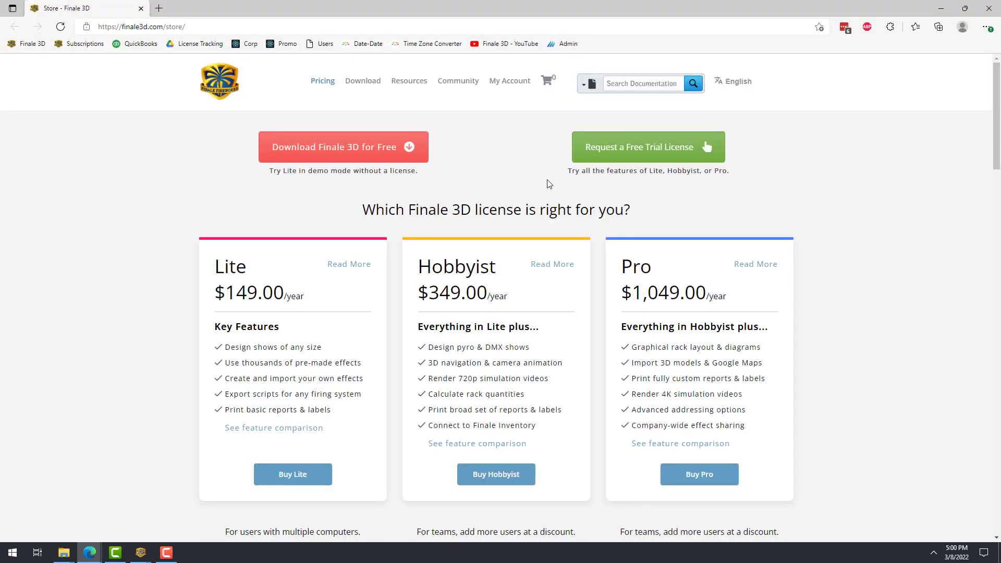
# View the free trial license request form, close it, and return to Finale's login.
pyautogui.click(578, 163)
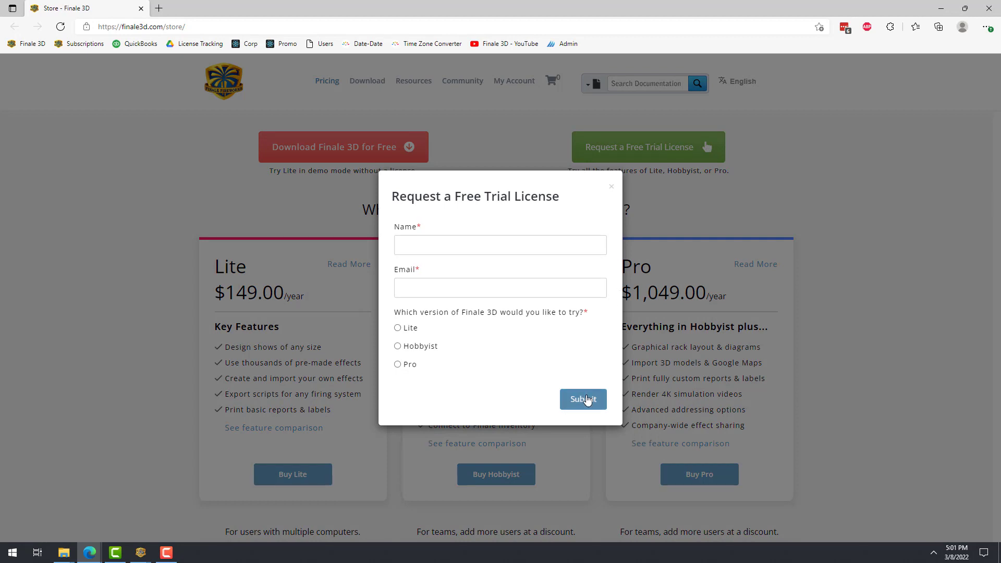
pyautogui.click(613, 188)
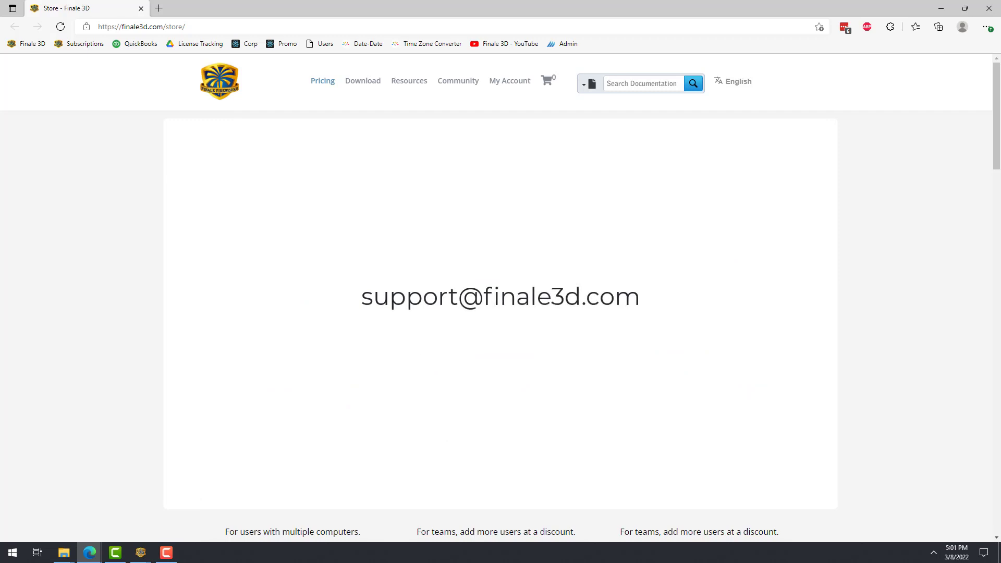
pyautogui.moveTo(471, 87)
pyautogui.moveTo(503, 138)
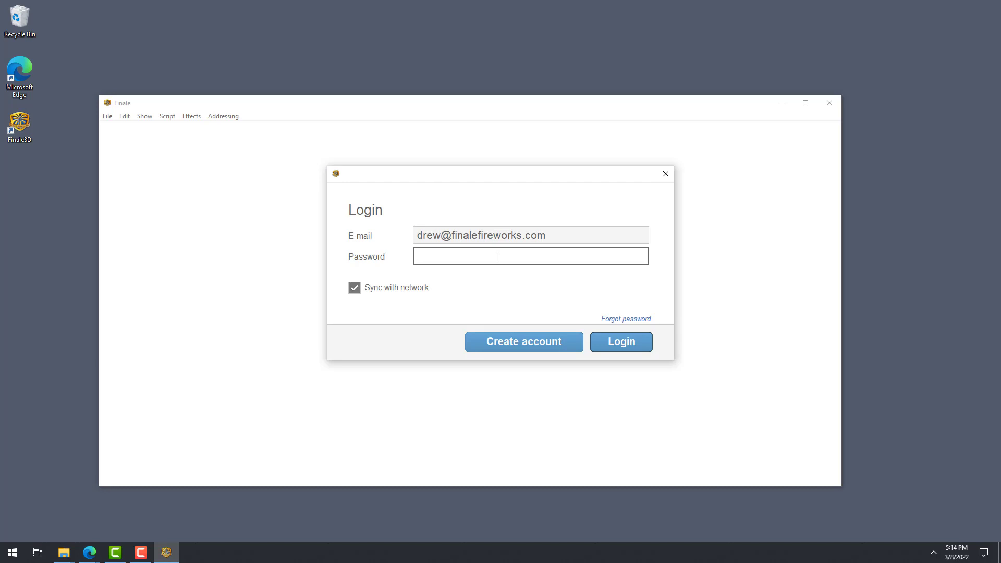
# Log in with the account password and close the Account dialog to start Finale 3D Lite.
pyautogui.write('*******')
pyautogui.click(624, 343)
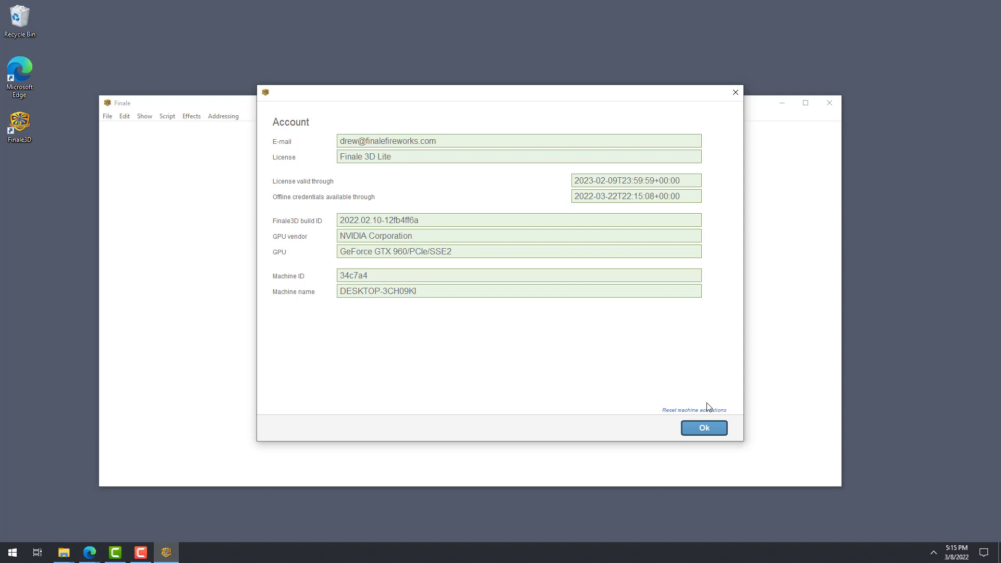
pyautogui.click(718, 435)
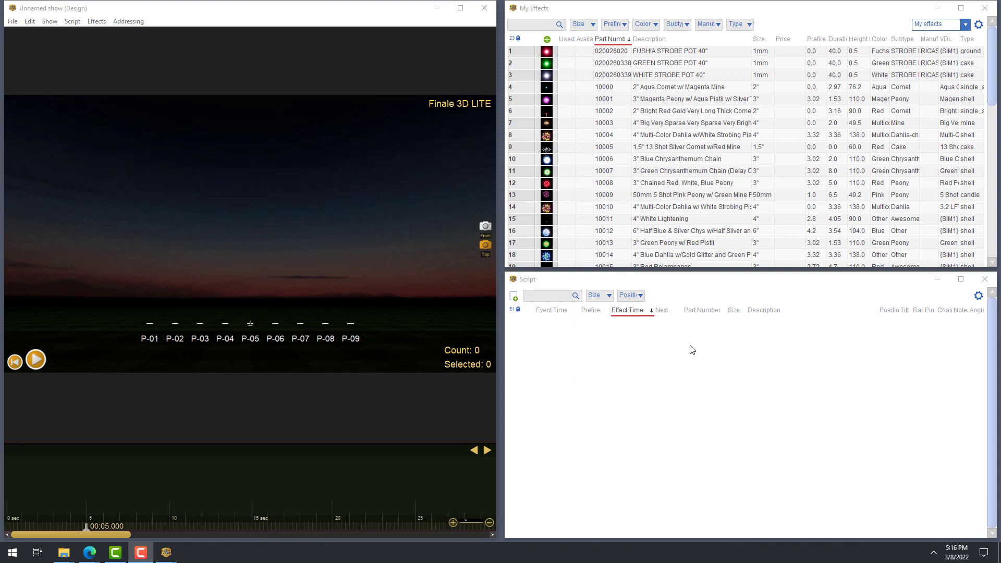
pyautogui.click(380, 16)
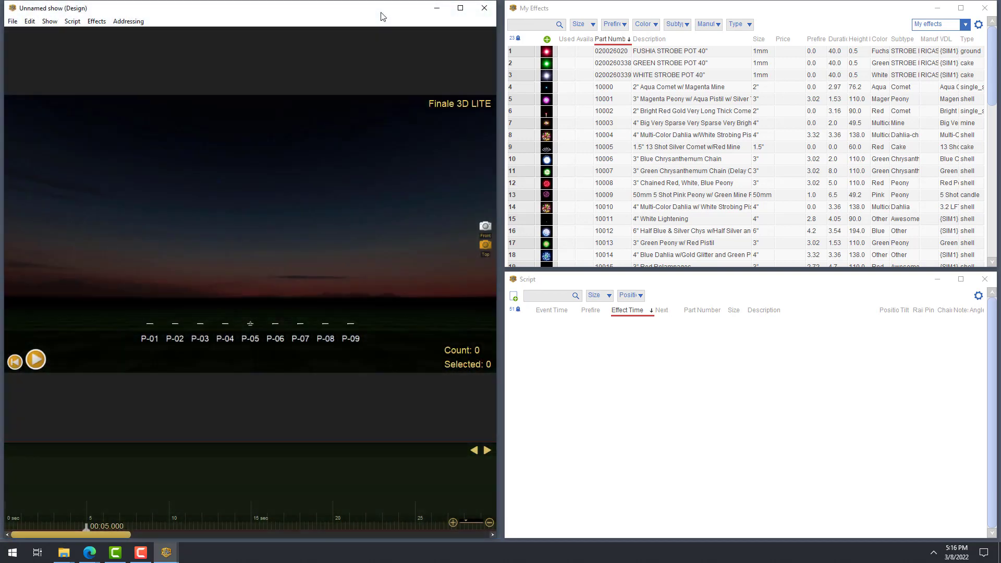
pyautogui.click(660, 12)
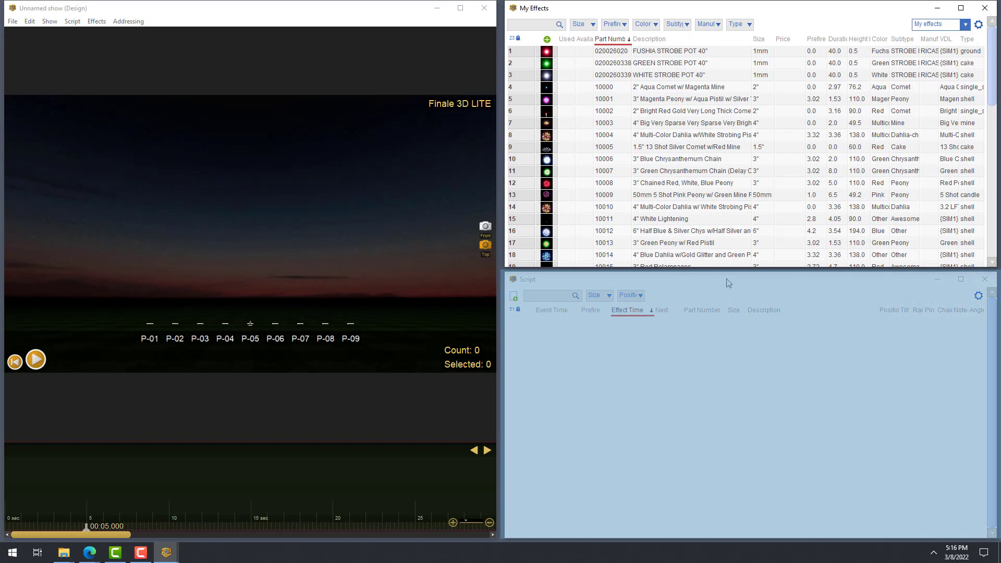
pyautogui.moveTo(728, 283); pyautogui.dragTo(625, 245)
pyautogui.moveTo(661, 8); pyautogui.dragTo(626, 36)
pyautogui.moveTo(405, 11); pyautogui.dragTo(446, 26)
pyautogui.click(62, 34)
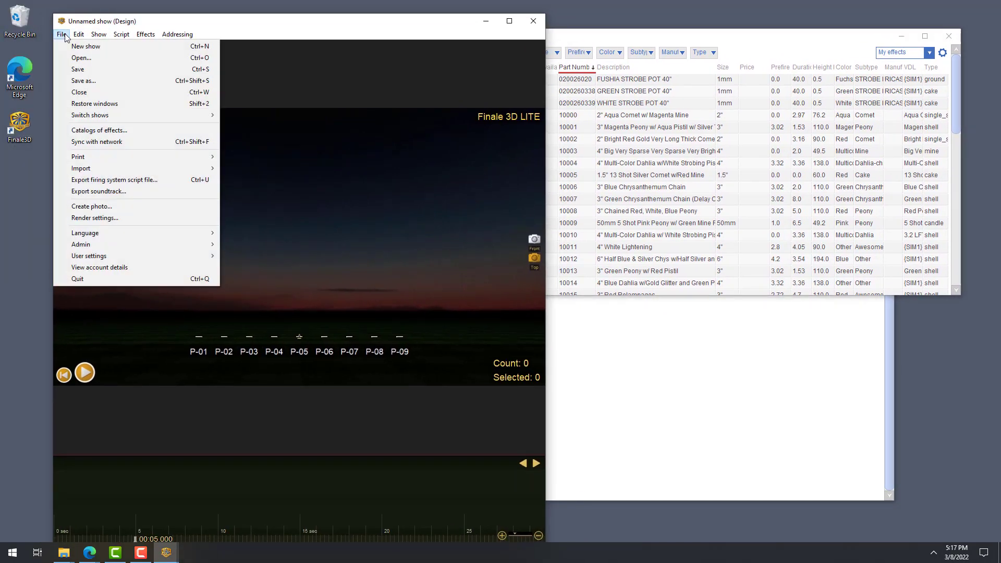
pyautogui.click(99, 104)
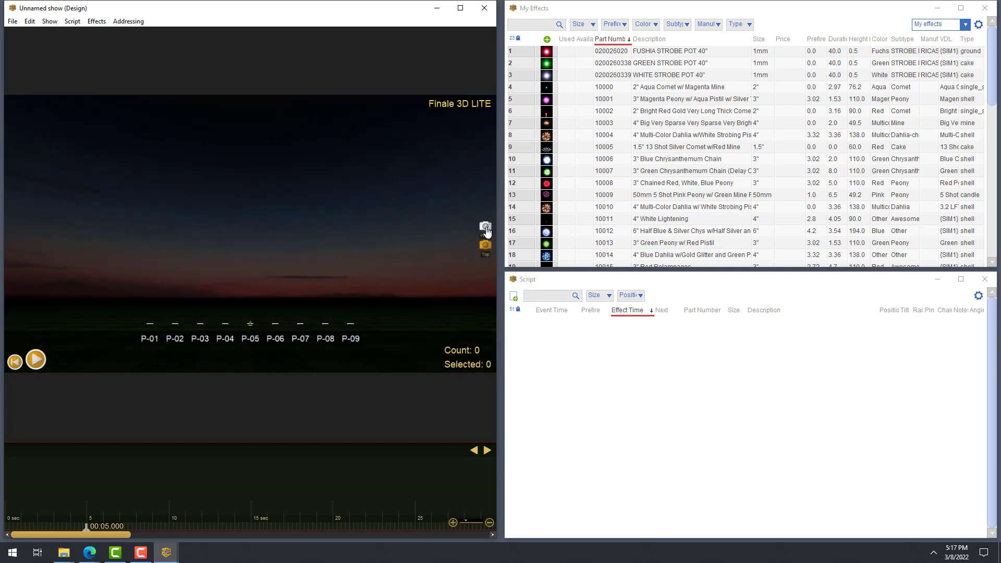
pyautogui.moveTo(382, 353)
pyautogui.mouseDown()
pyautogui.moveTo(413, 353)
pyautogui.moveTo(249, 356)
pyautogui.moveTo(383, 353)
pyautogui.mouseUp()
pyautogui.scroll(5, 264, 293)
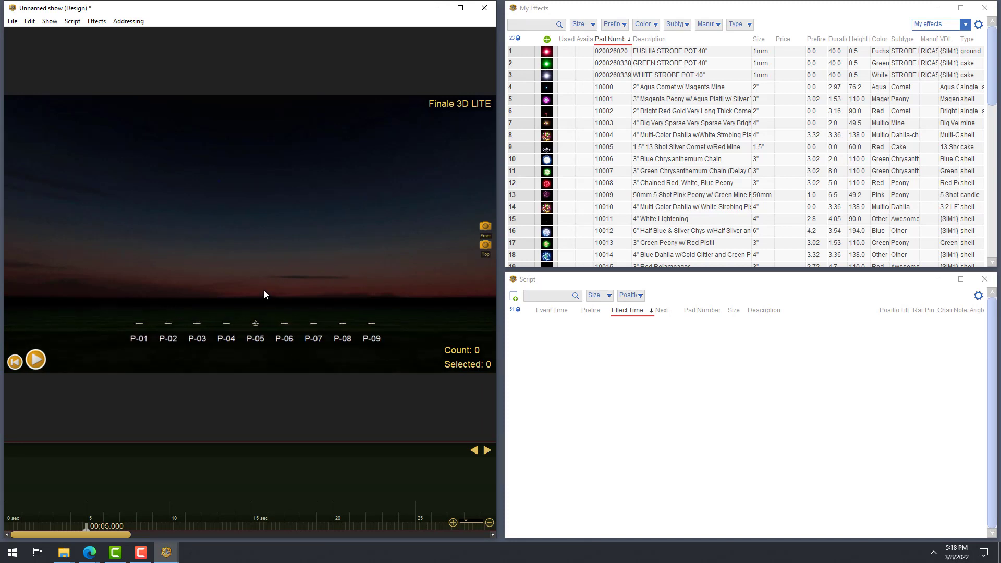
pyautogui.scroll(-5, 264, 290)
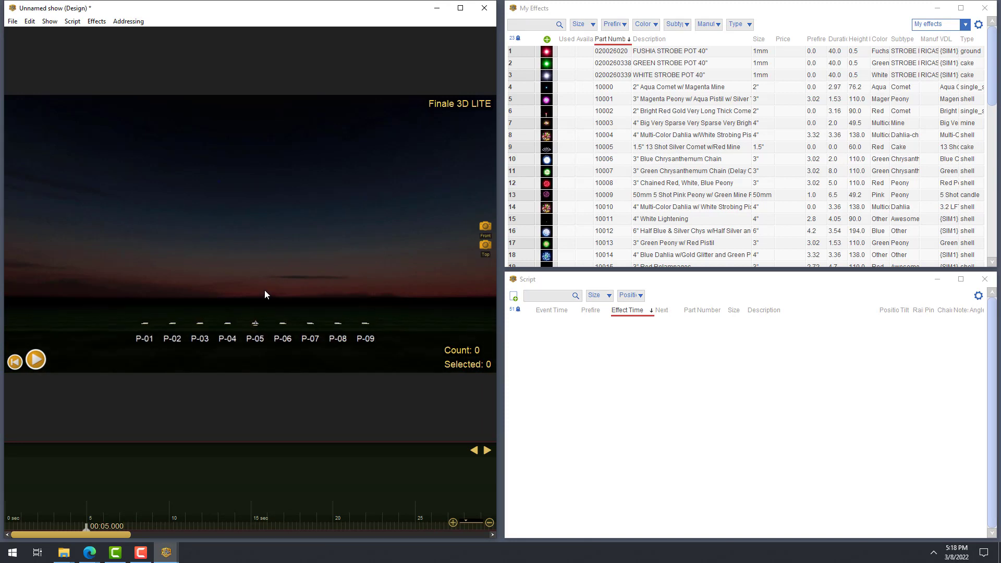
pyautogui.click(486, 245)
pyautogui.moveTo(360, 171); pyautogui.dragTo(367, 219)
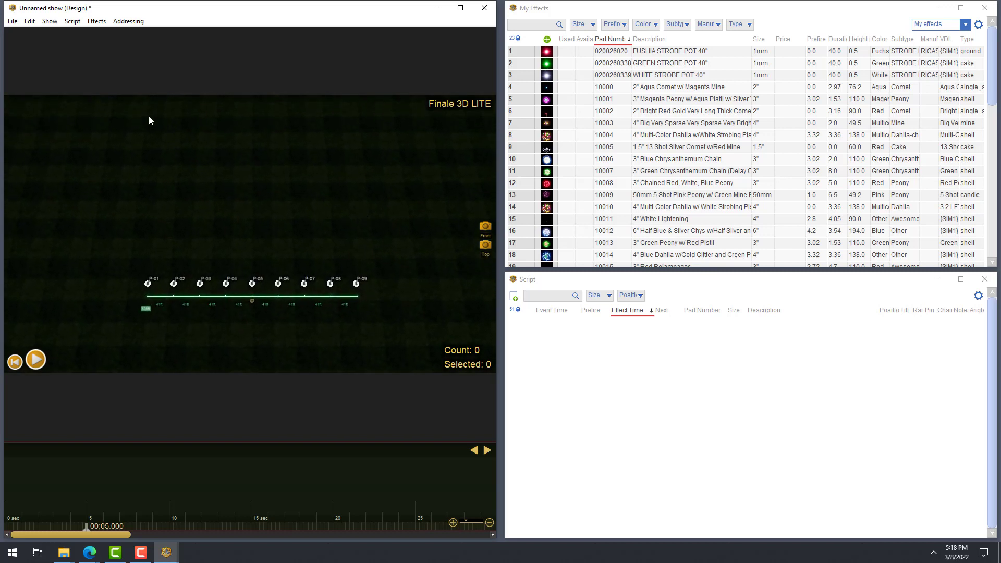
pyautogui.click(50, 22)
pyautogui.click(65, 86)
pyautogui.click(50, 22)
pyautogui.click(69, 85)
pyautogui.click(49, 21)
pyautogui.click(76, 86)
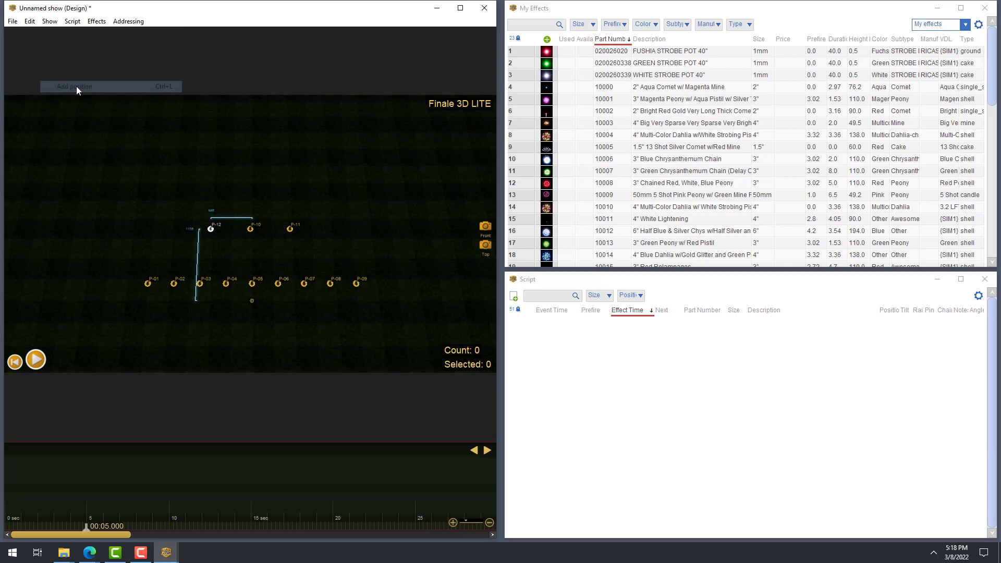
pyautogui.click(486, 228)
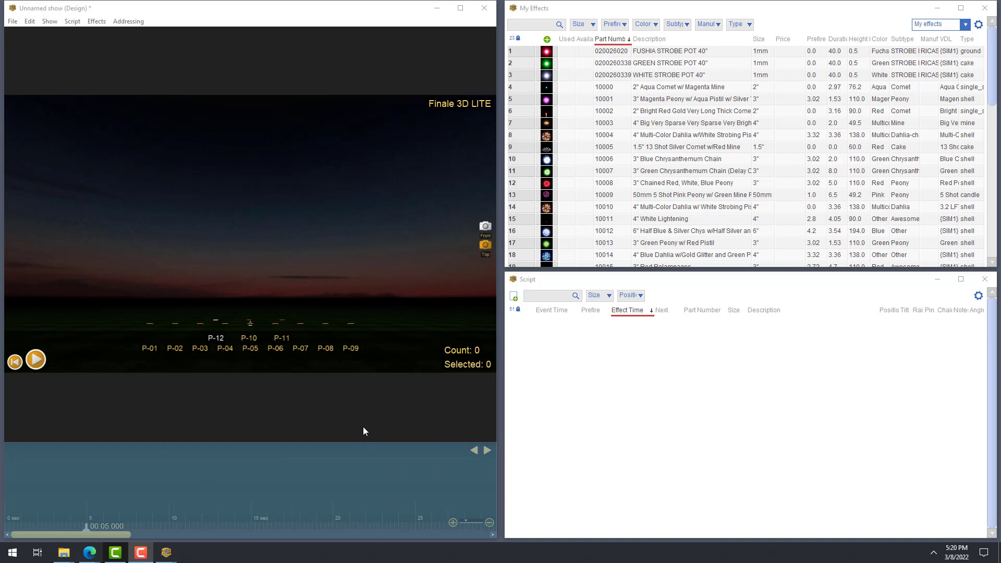
# Add the 2min_1812.mp3 soundtrack to the show.
pyautogui.click(49, 22)
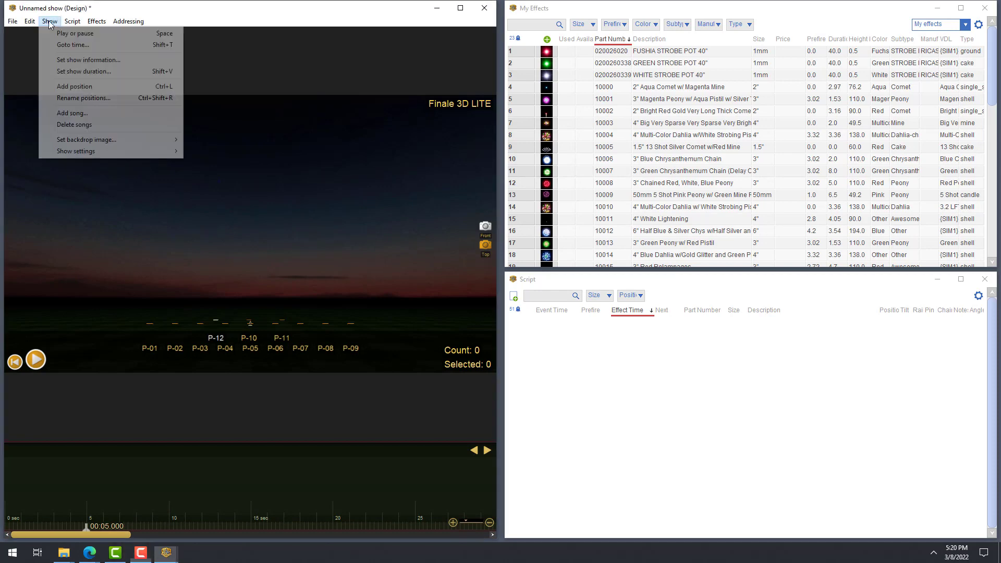
pyautogui.click(83, 113)
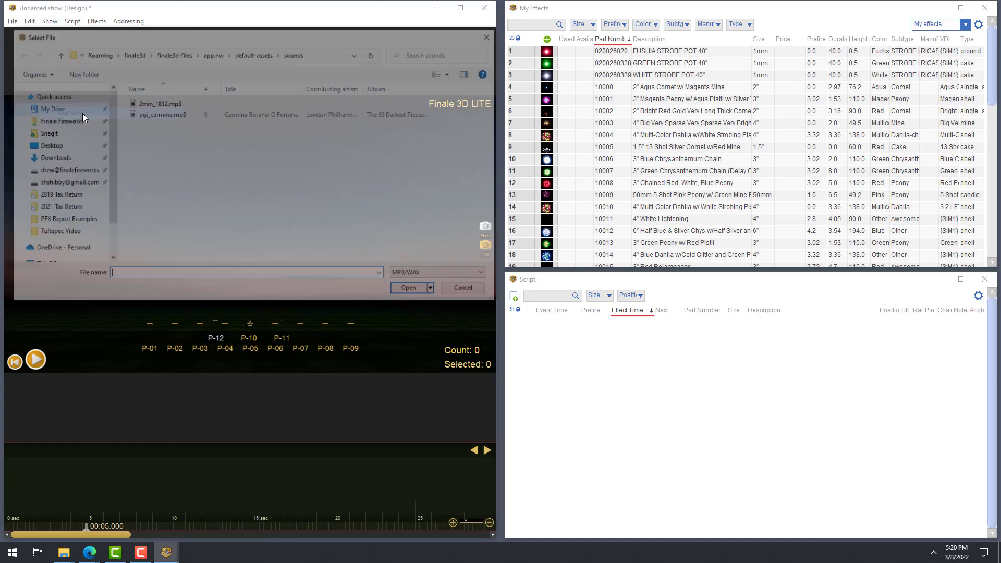
pyautogui.click(159, 103)
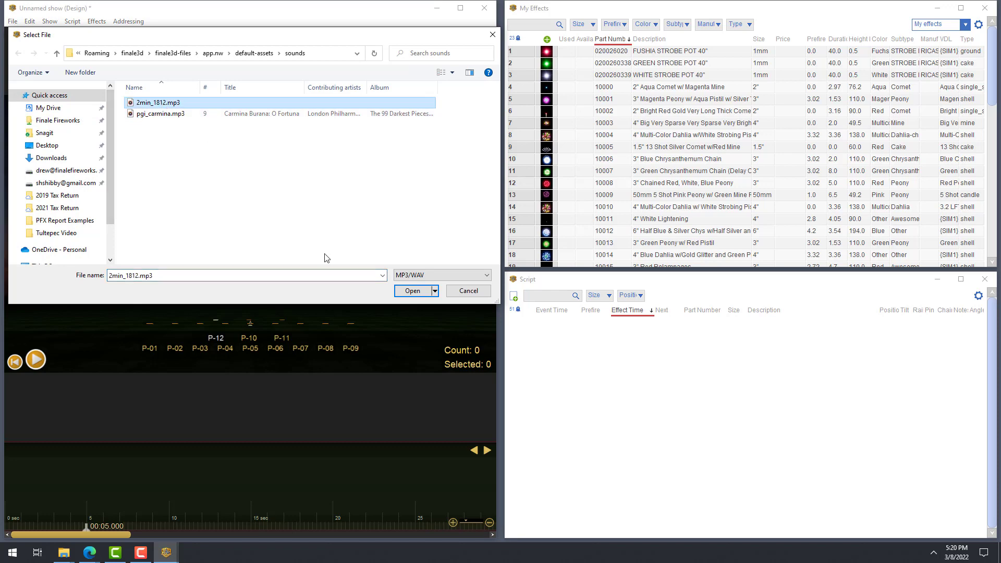
pyautogui.click(420, 291)
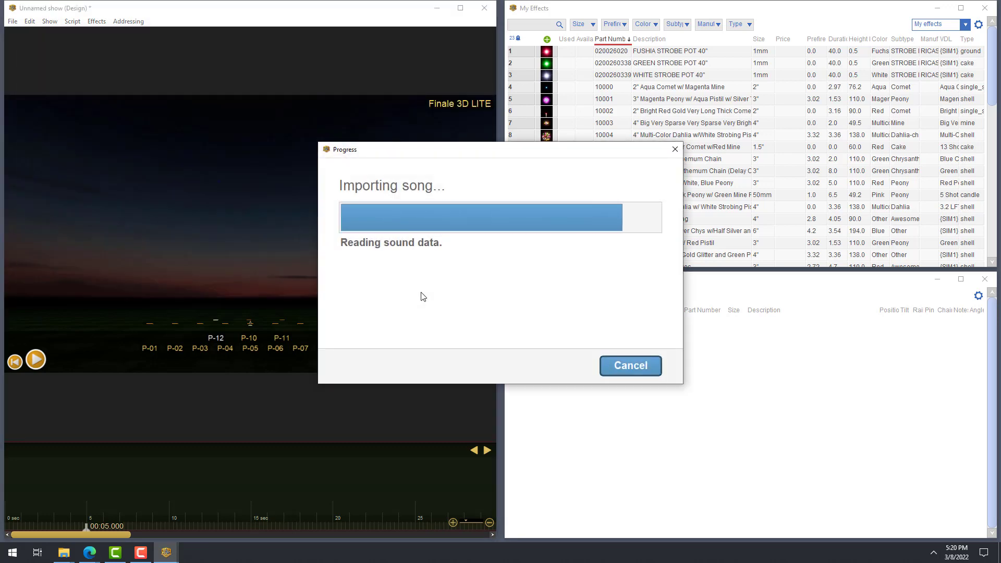
# Switch to the Generic effects library and bring up the Catalogs of effects instructions.
pyautogui.click(966, 25)
pyautogui.click(963, 34)
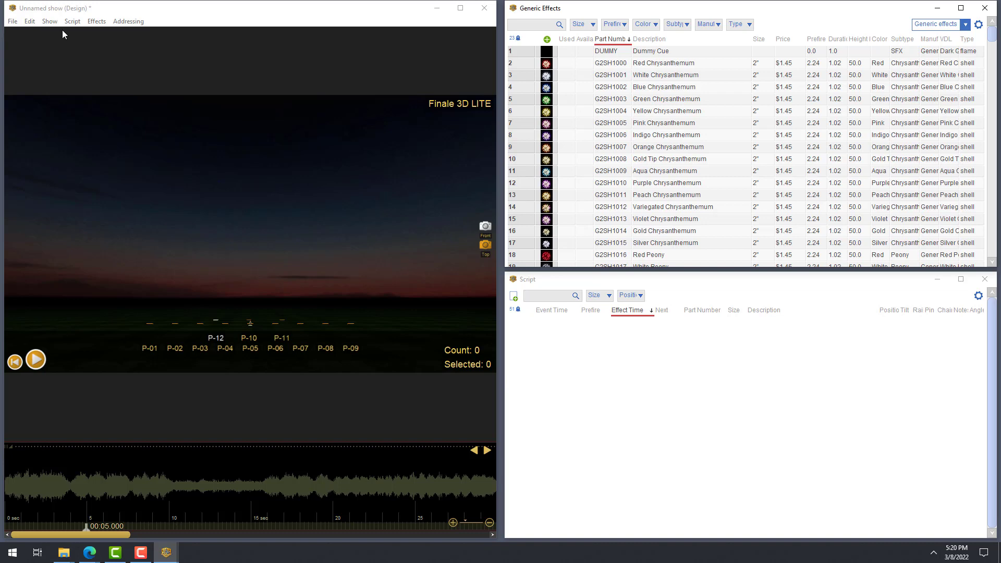
pyautogui.click(12, 21)
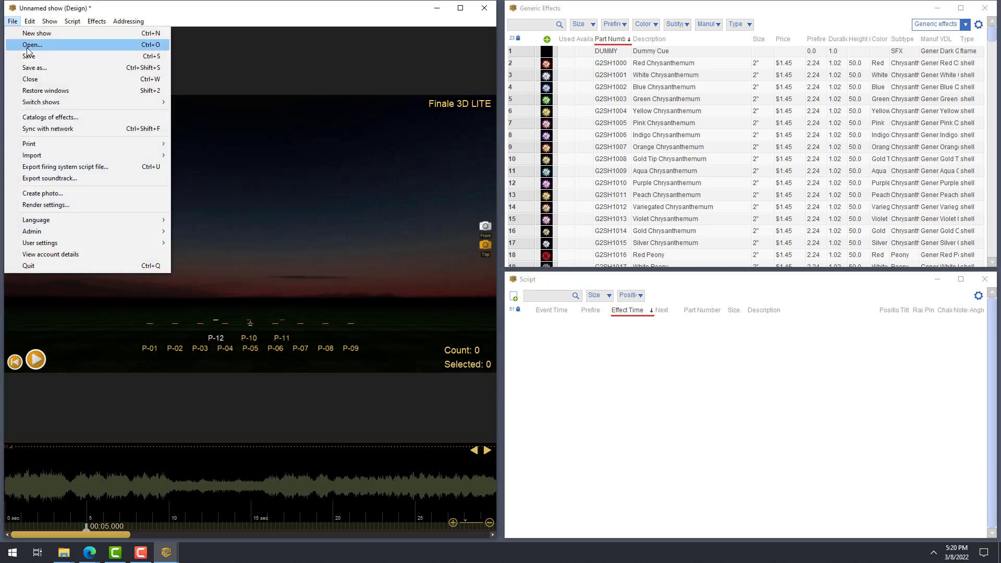
pyautogui.click(107, 121)
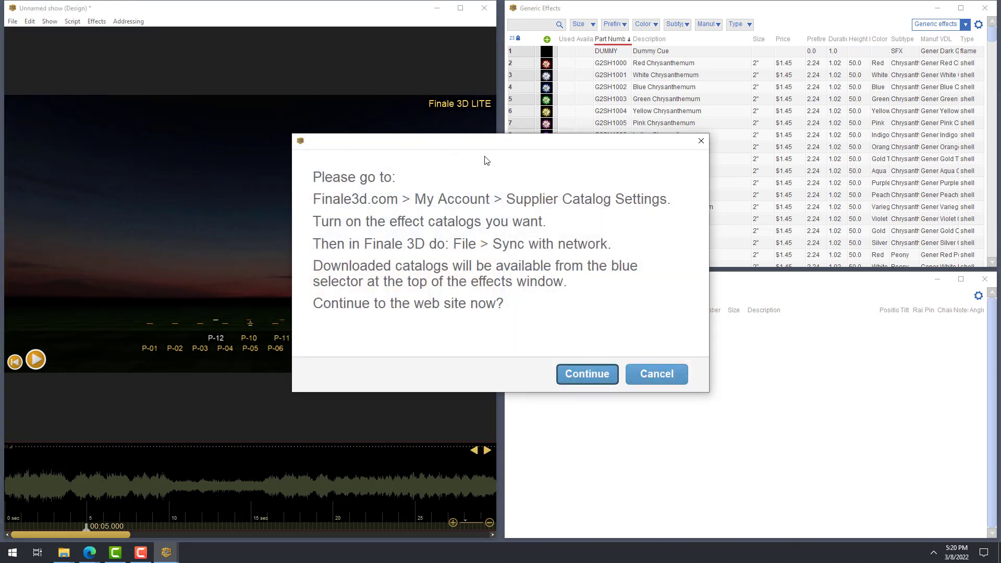
# Set the PyroSmart supplier catalog subscription to True, then return to Finale 3D.
pyautogui.click(605, 375)
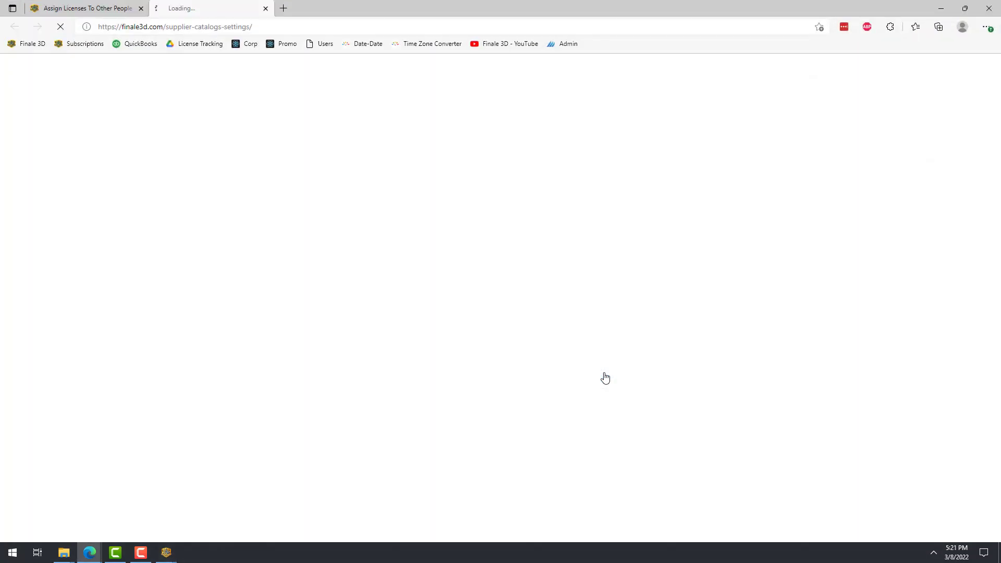
pyautogui.scroll(-5, 605, 365)
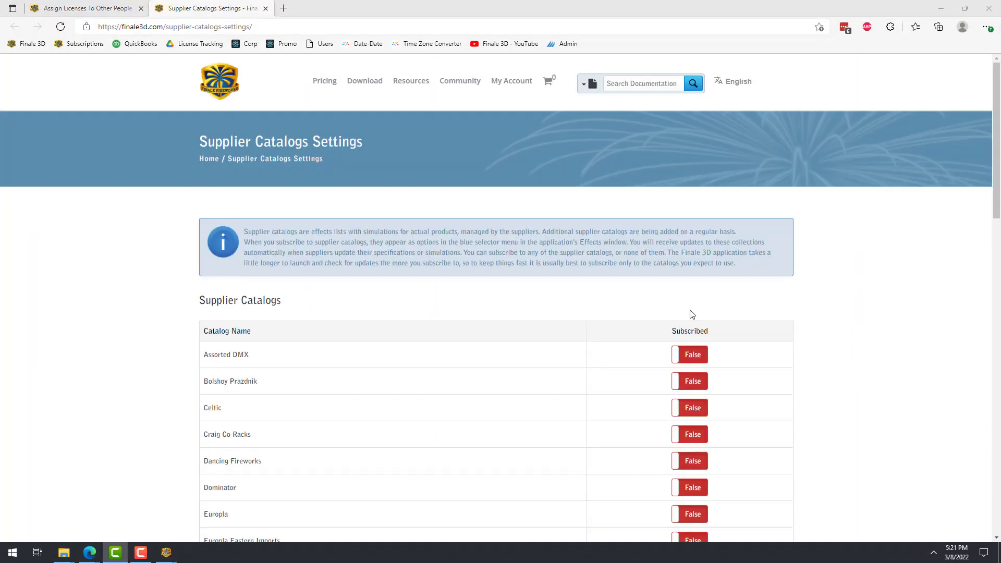
pyautogui.scroll(-6, 662, 320)
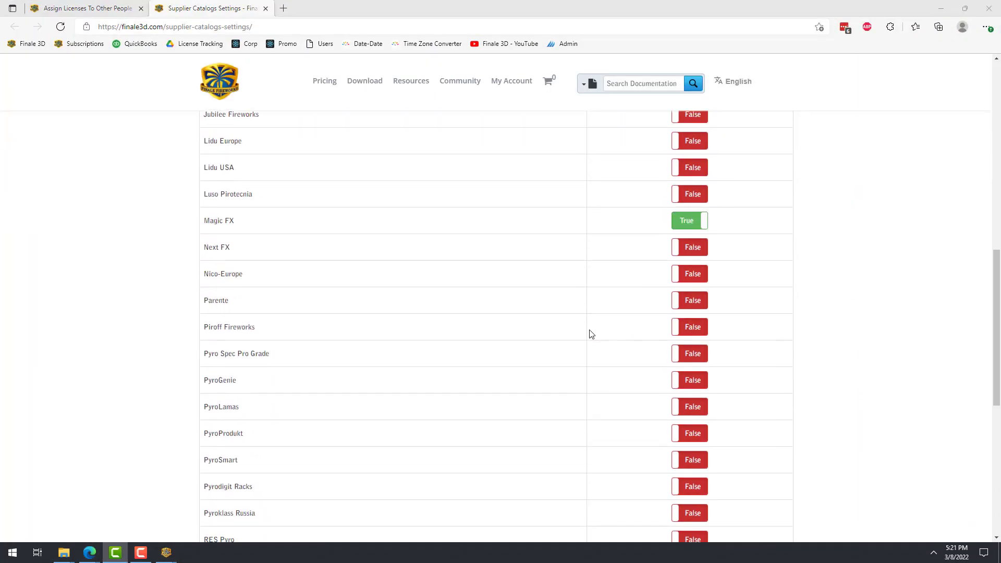
pyautogui.click(681, 465)
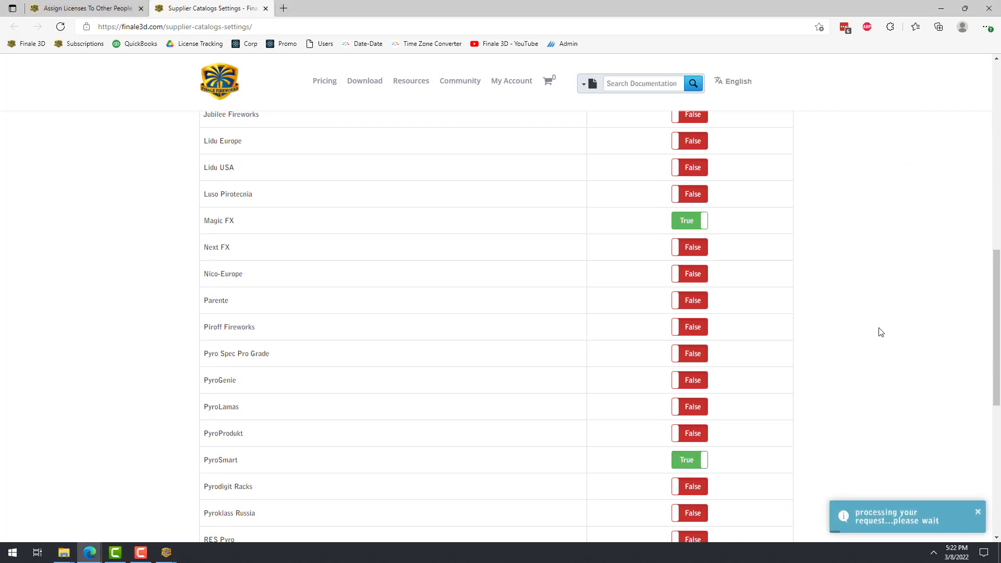
pyautogui.hotkey('alt', 'Tab')
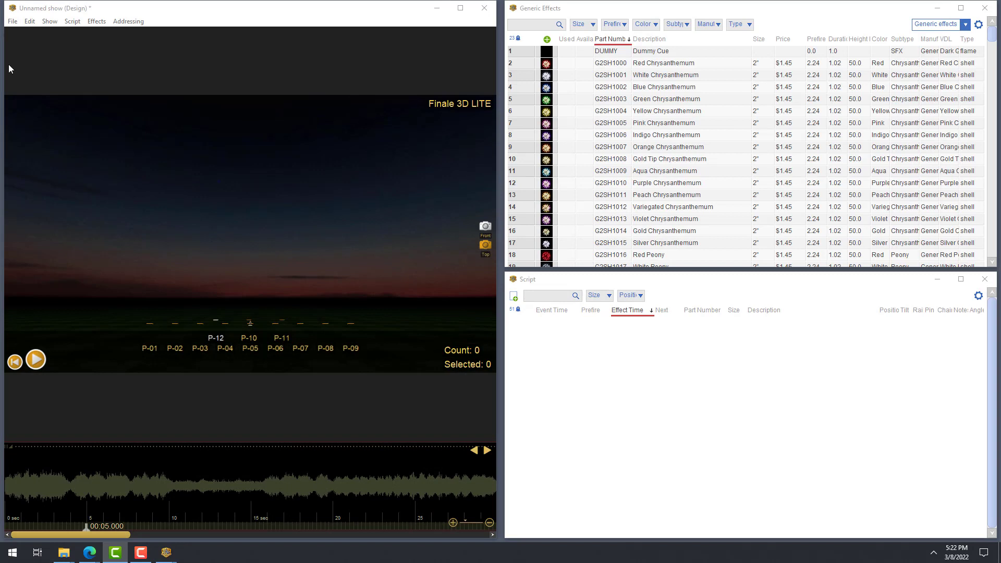
# Sync with network to download the subscribed catalogs, then display the PyroSmart effects library.
pyautogui.click(12, 22)
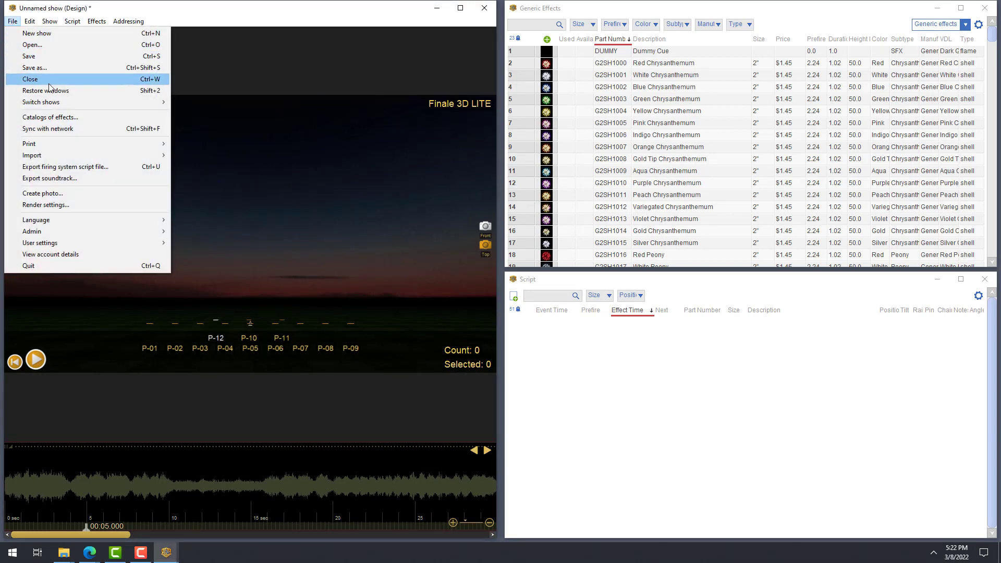
pyautogui.click(78, 129)
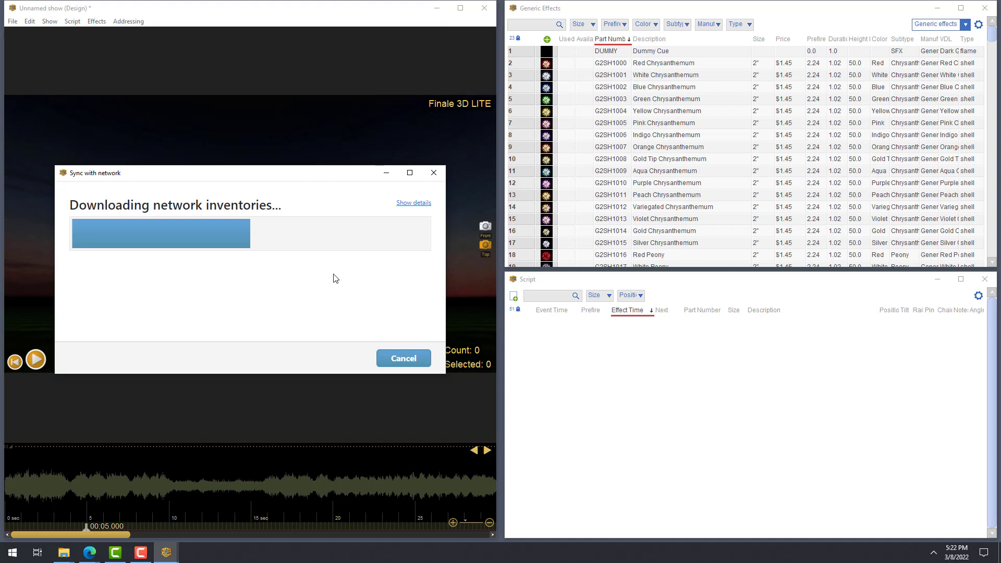
pyautogui.click(404, 358)
pyautogui.click(933, 25)
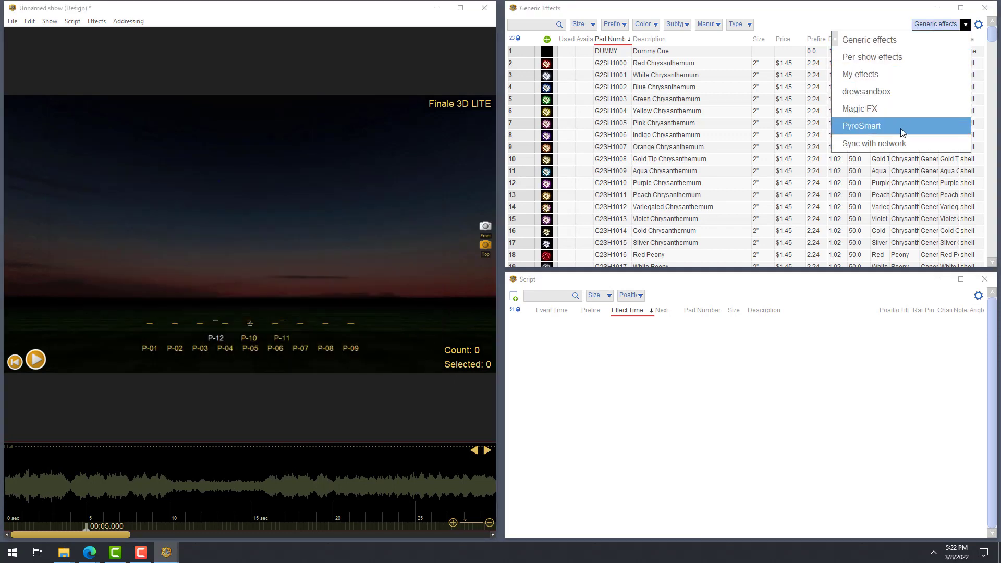
pyautogui.click(924, 126)
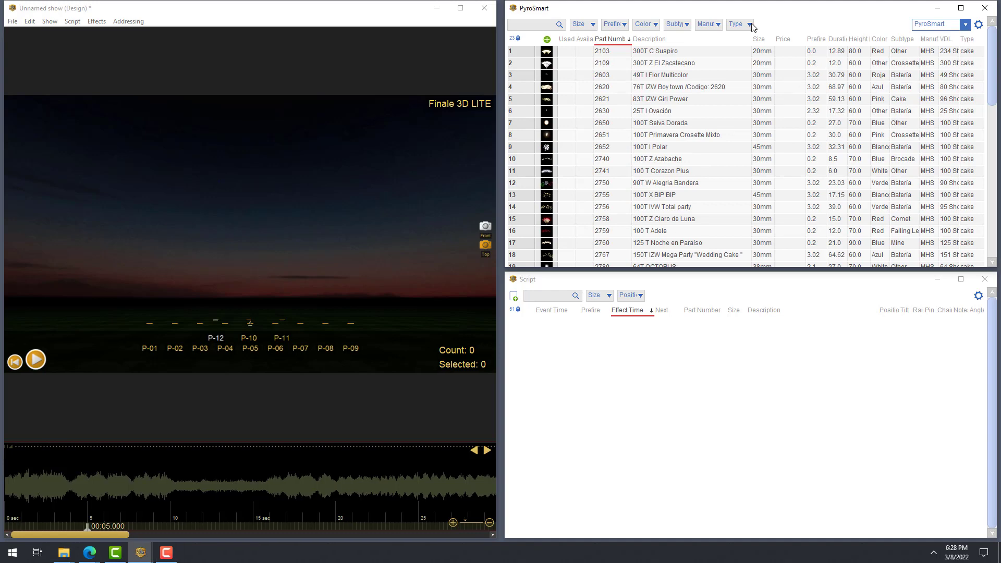
# Create part 10030, "90mm red mine w/white above w/green above 2s", from a typed description.
pyautogui.click(96, 22)
pyautogui.click(89, 33)
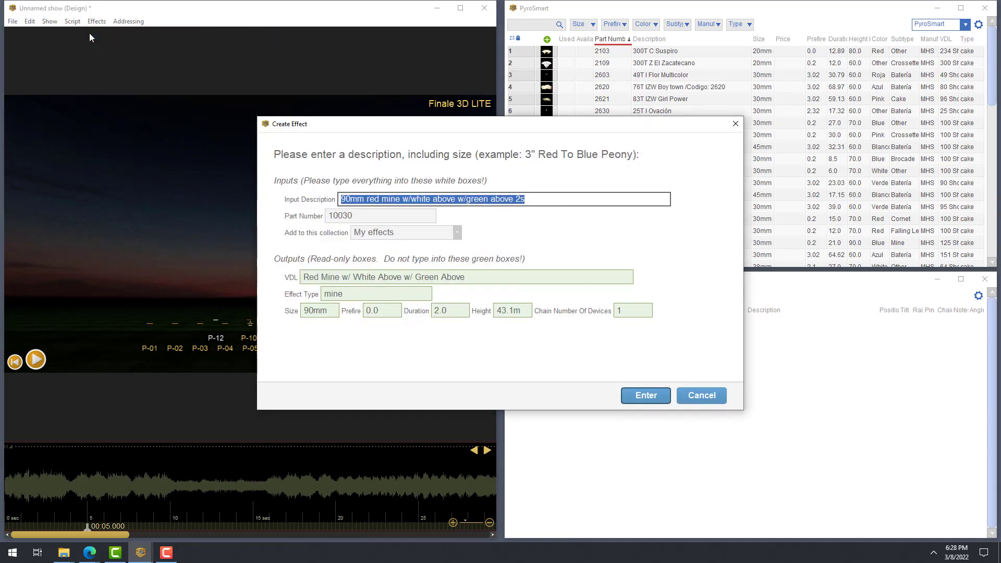
pyautogui.write('90mm red ')
pyautogui.write('mine w/')
pyautogui.write('above')
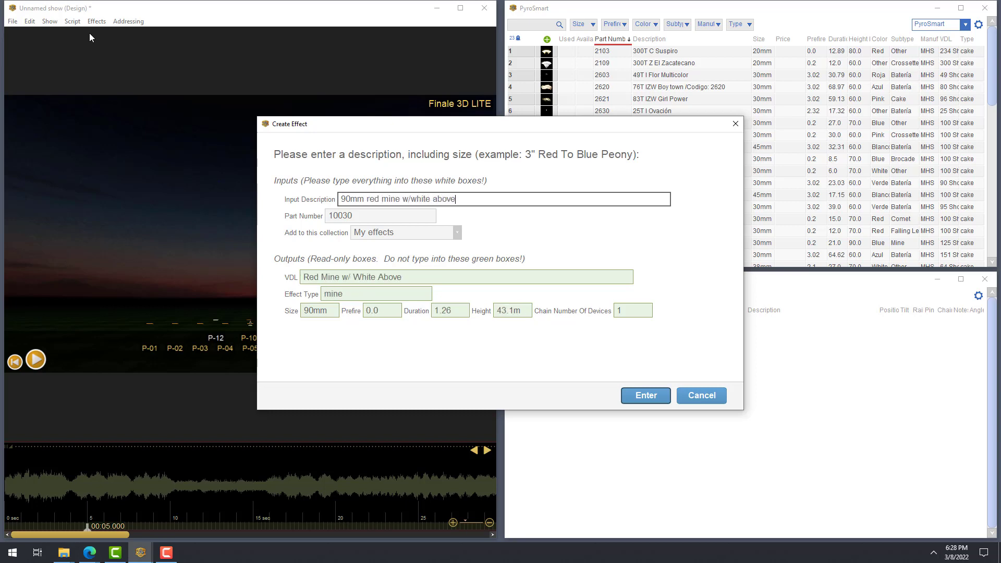
pyautogui.write(' w/green above 2s')
pyautogui.click(646, 396)
pyautogui.click(633, 373)
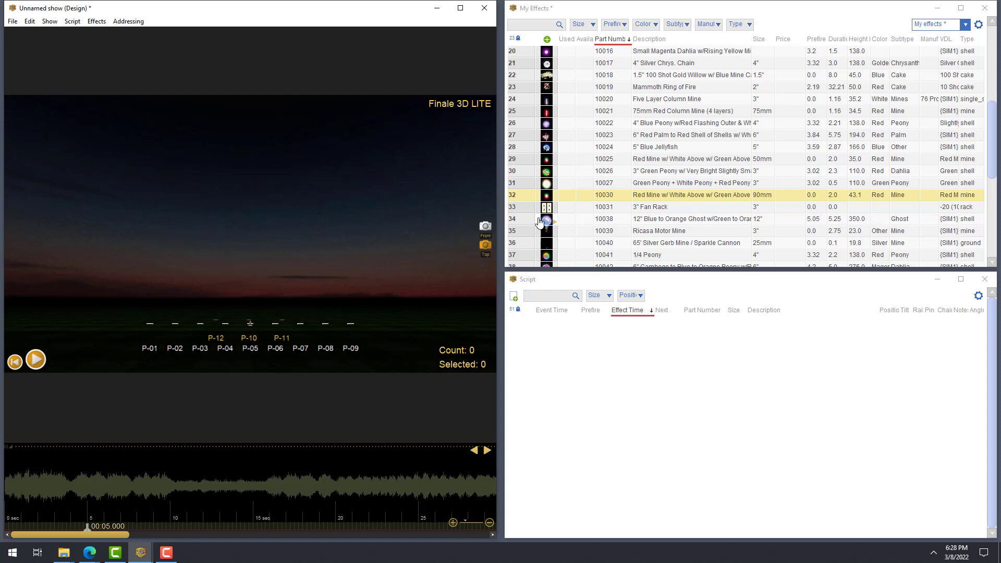
# Place red mine 10030 on P-01 to P-09 as a 0.8 s sequence with 0.1 s spacing.
pyautogui.click(547, 197)
pyautogui.moveTo(546, 199); pyautogui.dragTo(489, 199)
pyautogui.press('s')
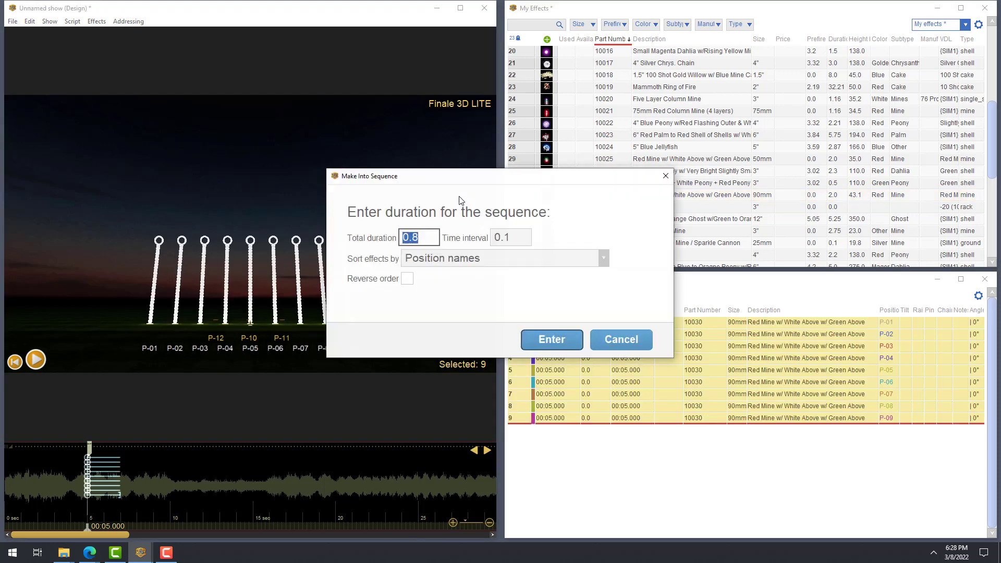
pyautogui.click(569, 339)
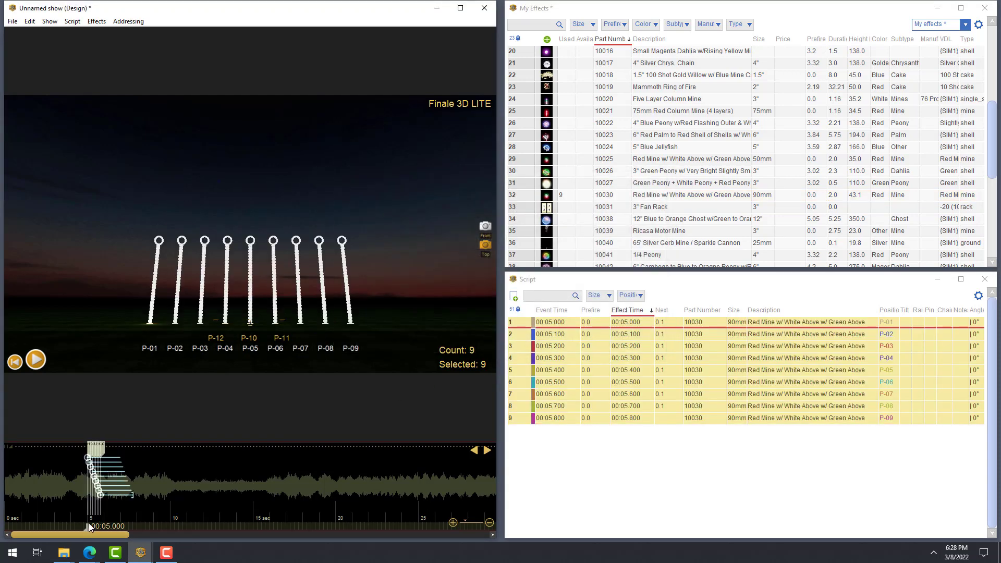
pyautogui.moveTo(94, 533)
pyautogui.mouseDown()
pyautogui.moveTo(79, 532)
pyautogui.moveTo(115, 529)
pyautogui.moveTo(83, 530)
pyautogui.mouseUp()
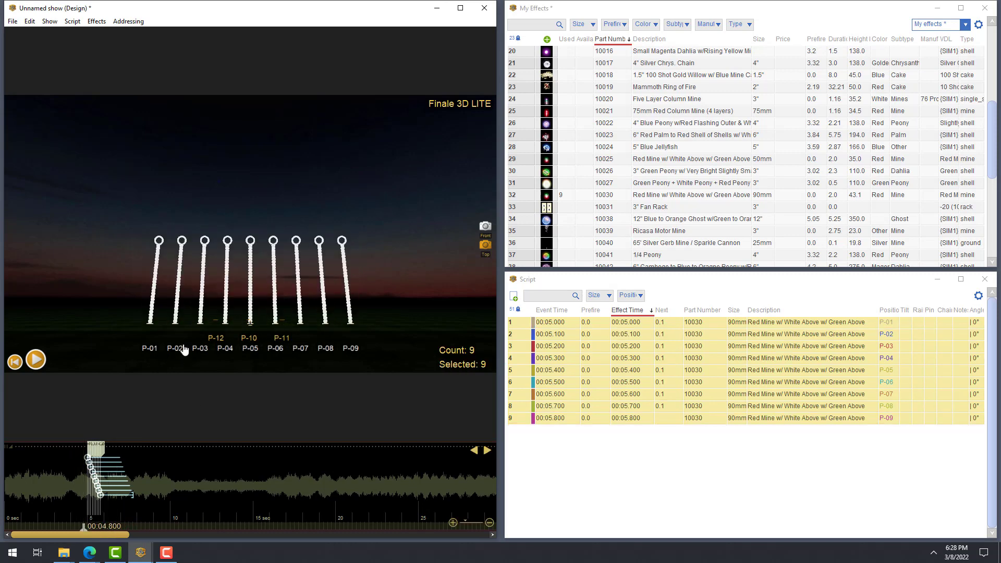
# Add 3" Green Peony shells at P-10 to P-12, tilt them, move them to 6.4 s, and preview.
pyautogui.click(198, 339)
pyautogui.moveTo(546, 171); pyautogui.dragTo(169, 169)
pyautogui.moveTo(277, 159); pyautogui.dragTo(329, 169)
pyautogui.moveTo(73, 462); pyautogui.dragTo(114, 449)
pyautogui.moveTo(83, 528)
pyautogui.mouseDown()
pyautogui.moveTo(148, 528)
pyautogui.moveTo(80, 529)
pyautogui.mouseUp()
pyautogui.press('space')
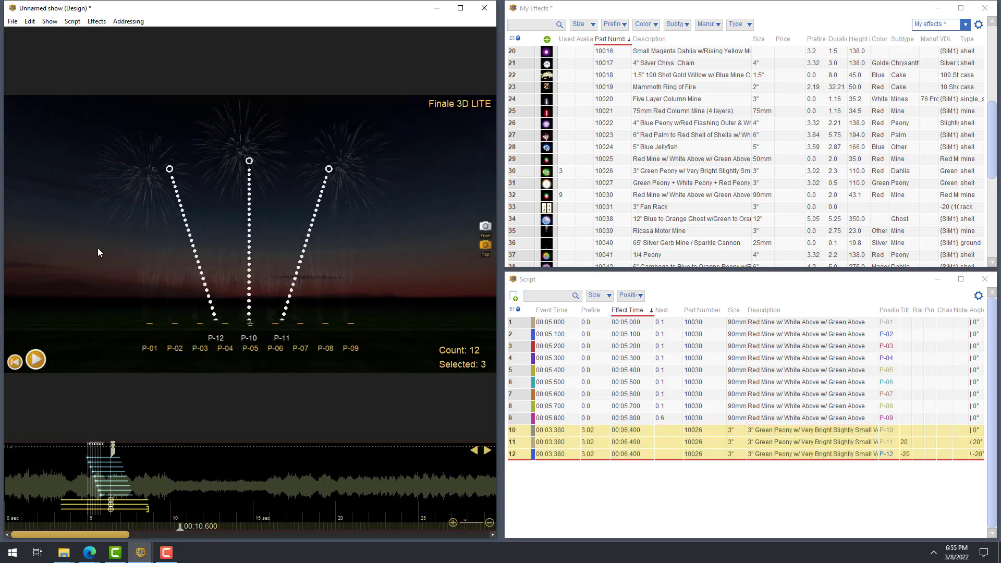
# Start addressing the show with Cobra kept as the firing system.
pyautogui.click(125, 25)
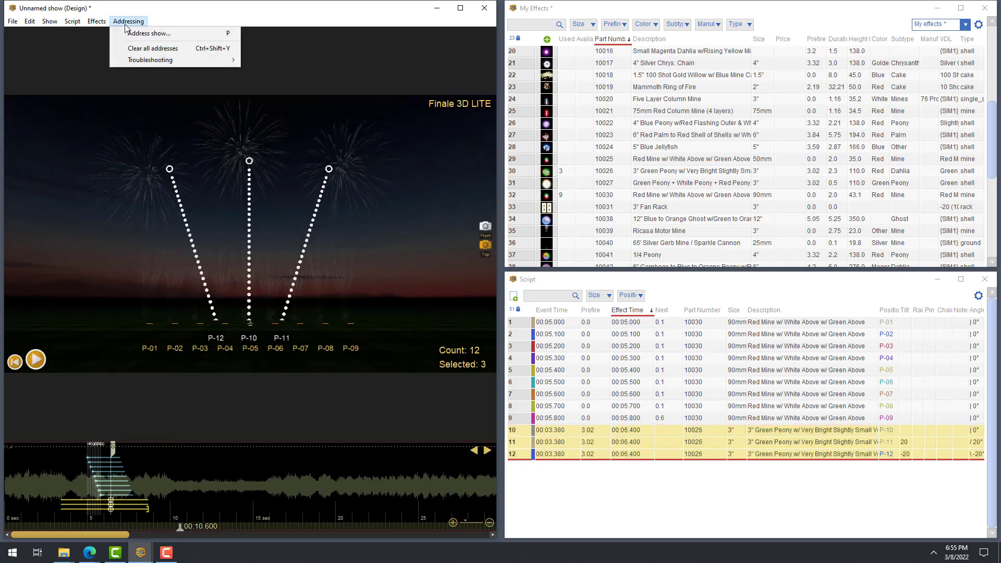
pyautogui.click(179, 35)
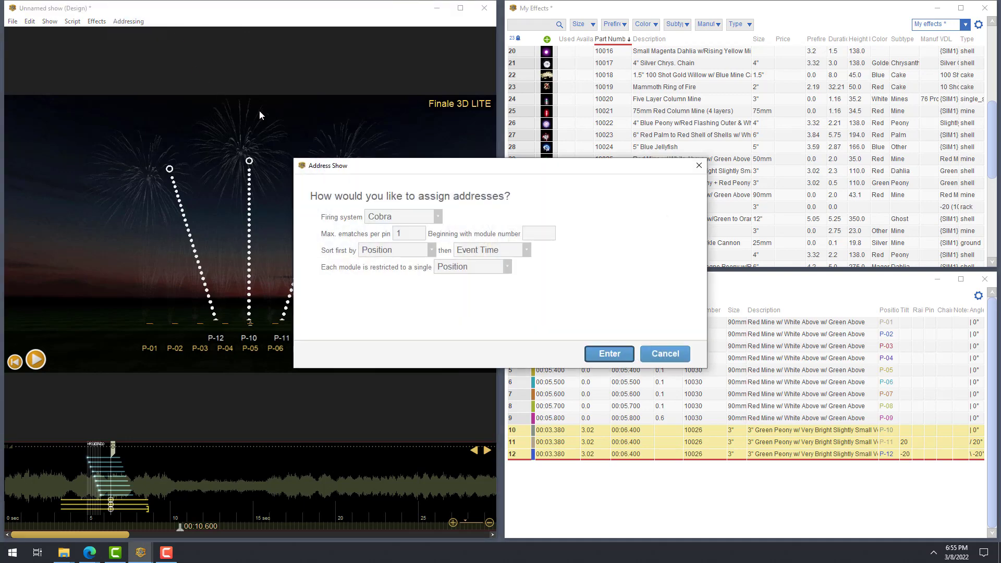
pyautogui.click(437, 218)
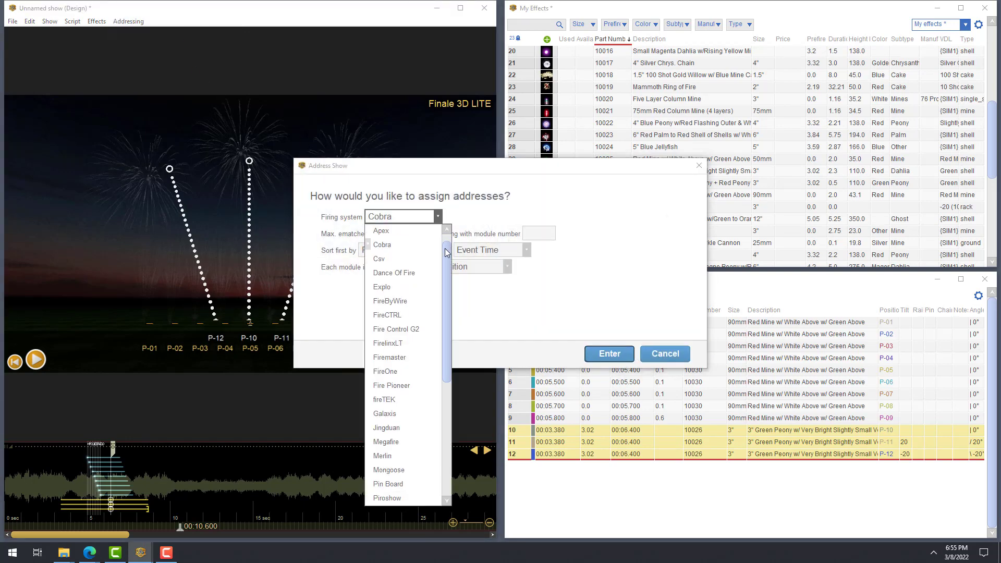
pyautogui.scroll(-3, 445, 250)
pyautogui.scroll(3, 444, 251)
pyautogui.scroll(2, 443, 251)
pyautogui.click(410, 239)
pyautogui.click(408, 232)
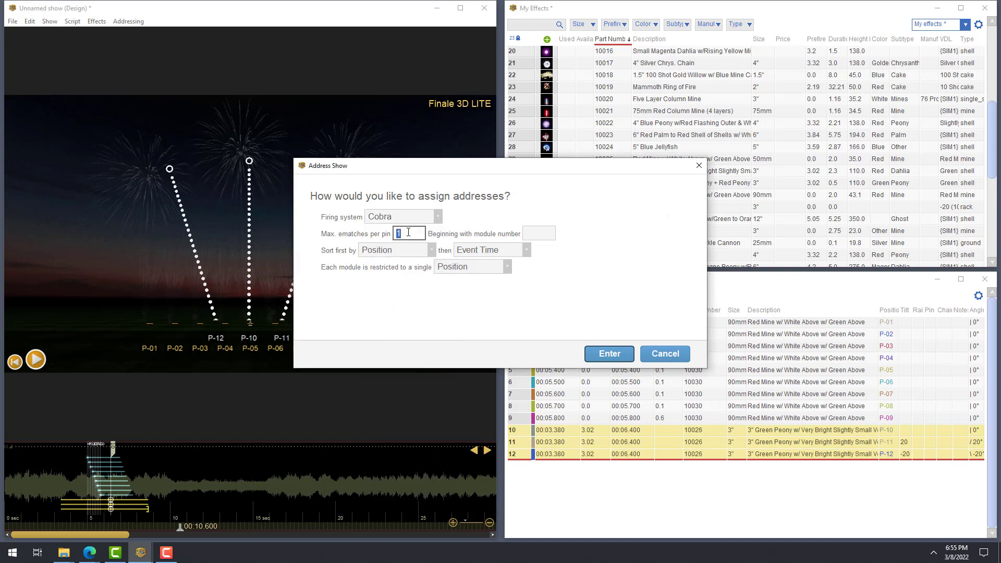
pyautogui.click(538, 233)
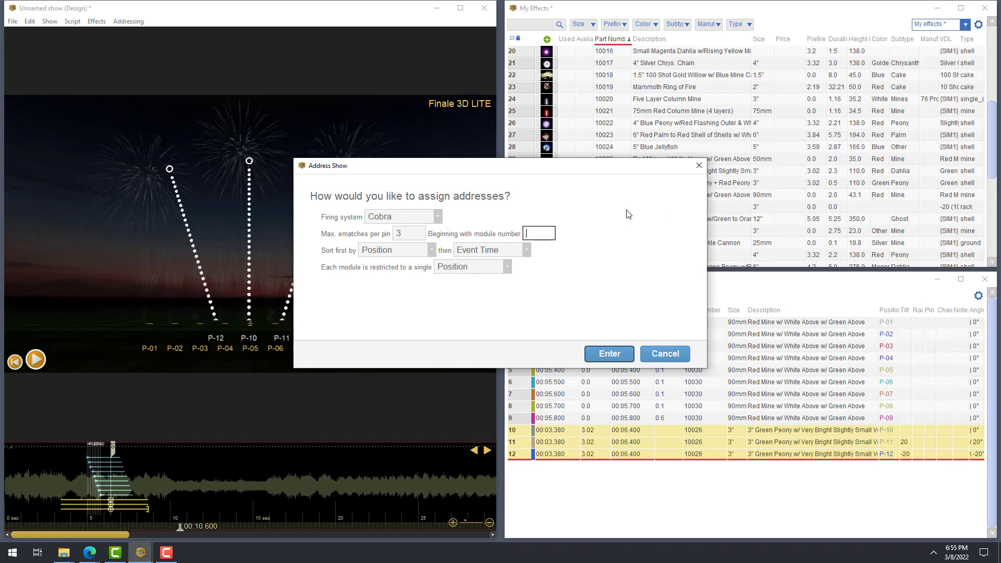
# Sort addresses by Position then Description and apply them to the 12 cues.
pyautogui.click(518, 251)
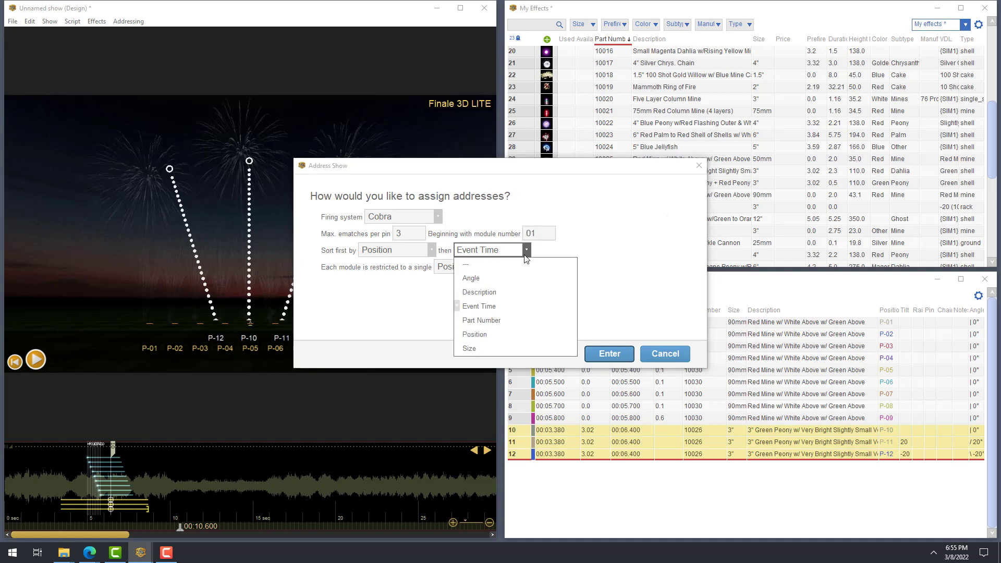
pyautogui.click(518, 291)
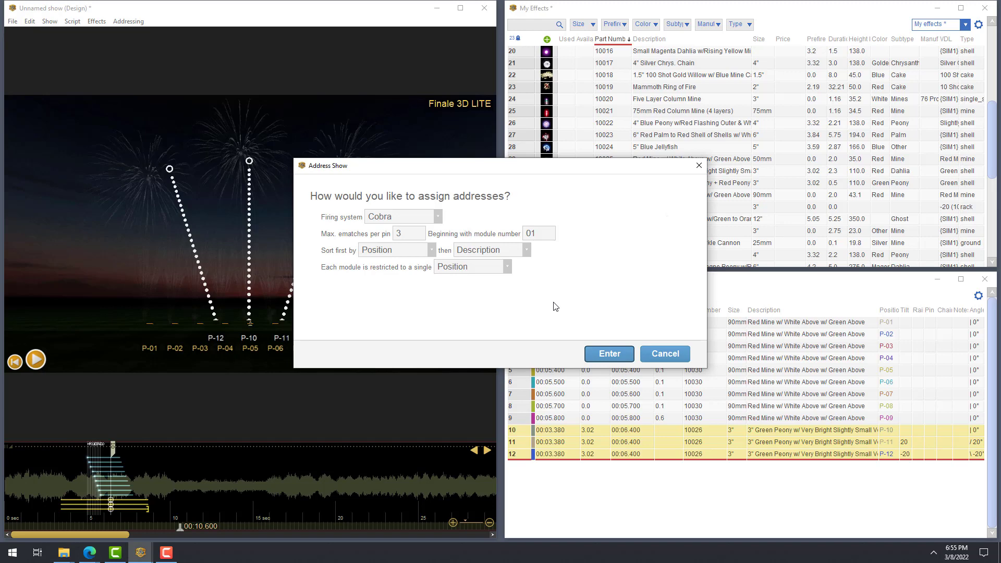
pyautogui.click(619, 357)
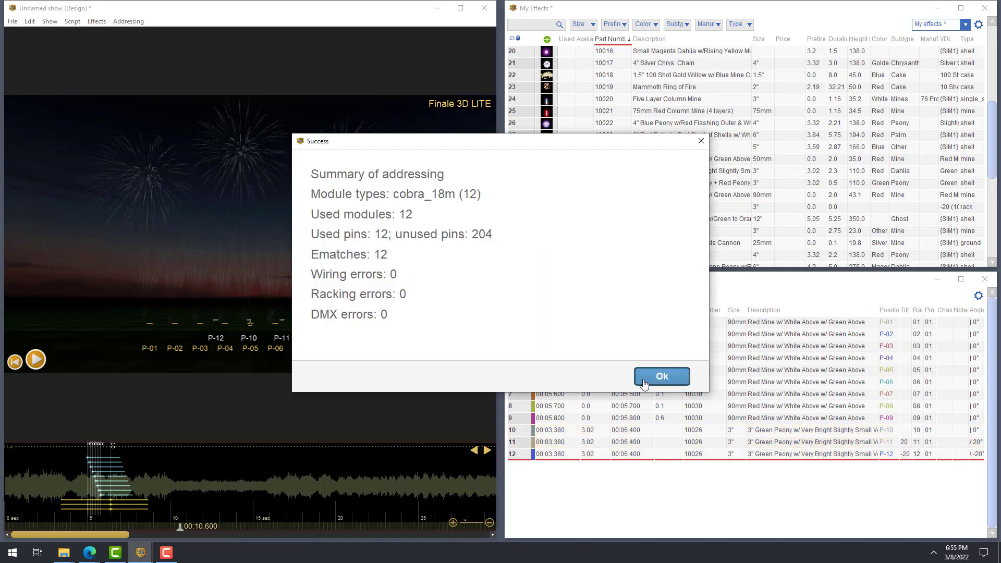
pyautogui.click(644, 381)
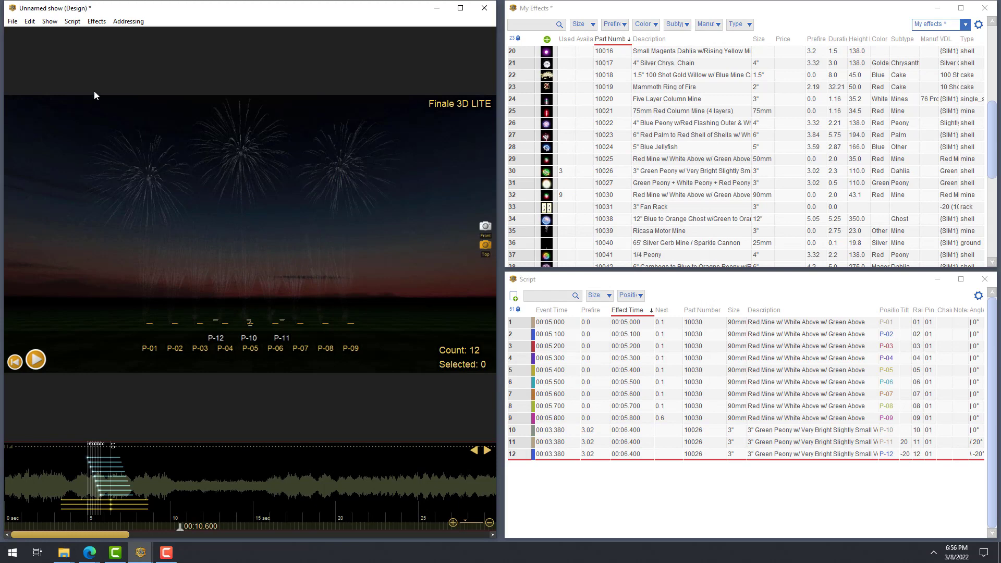
# Export the COBRA v5.X firing script as cobra.csv, covering 12 modules and 12 pins.
pyautogui.click(12, 21)
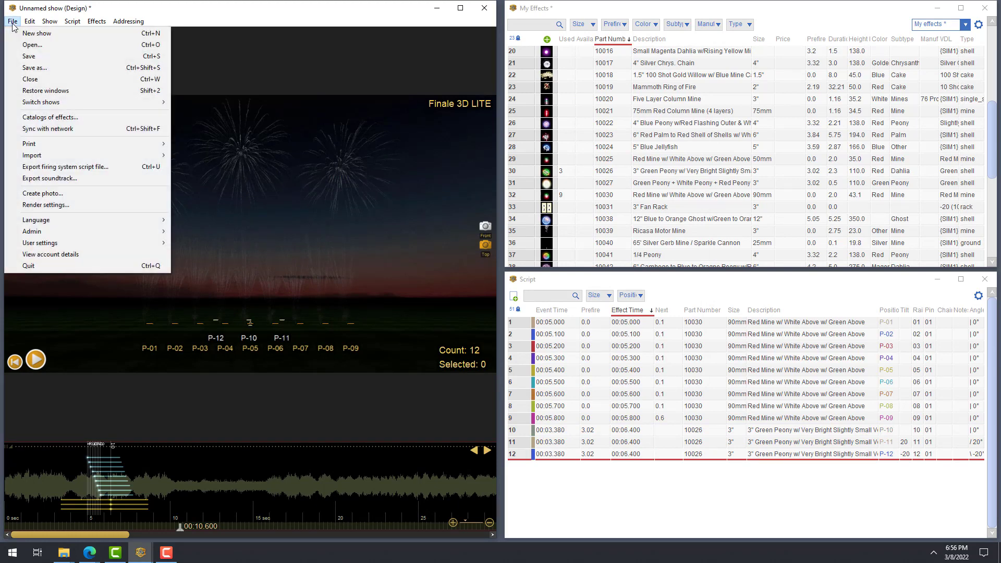
pyautogui.click(47, 166)
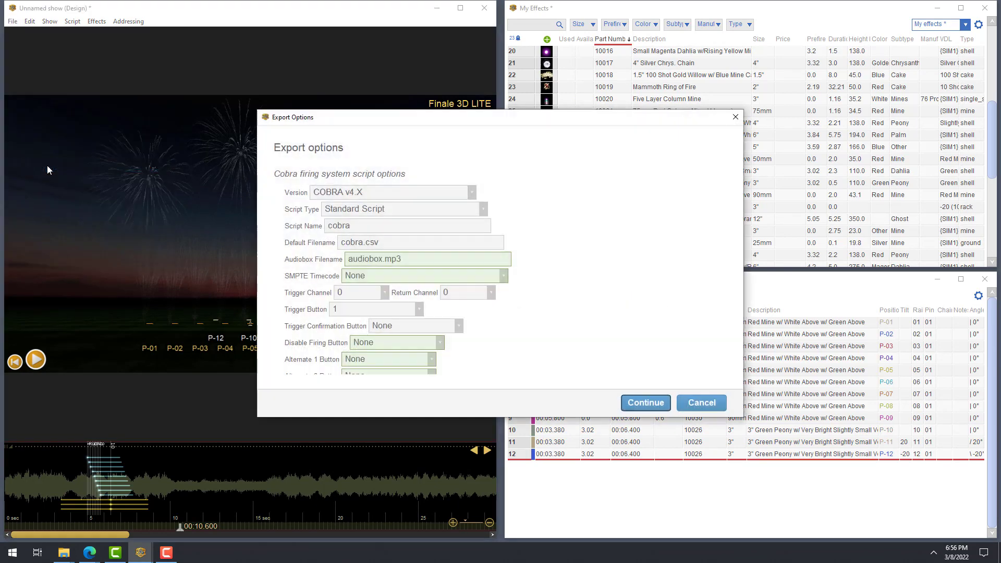
pyautogui.scroll(-2, 553, 261)
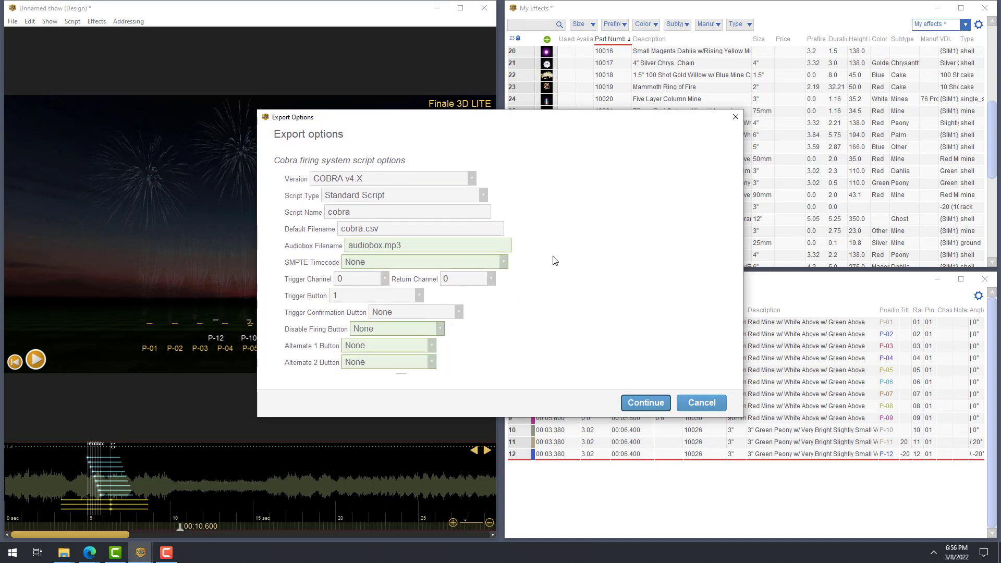
pyautogui.click(472, 173)
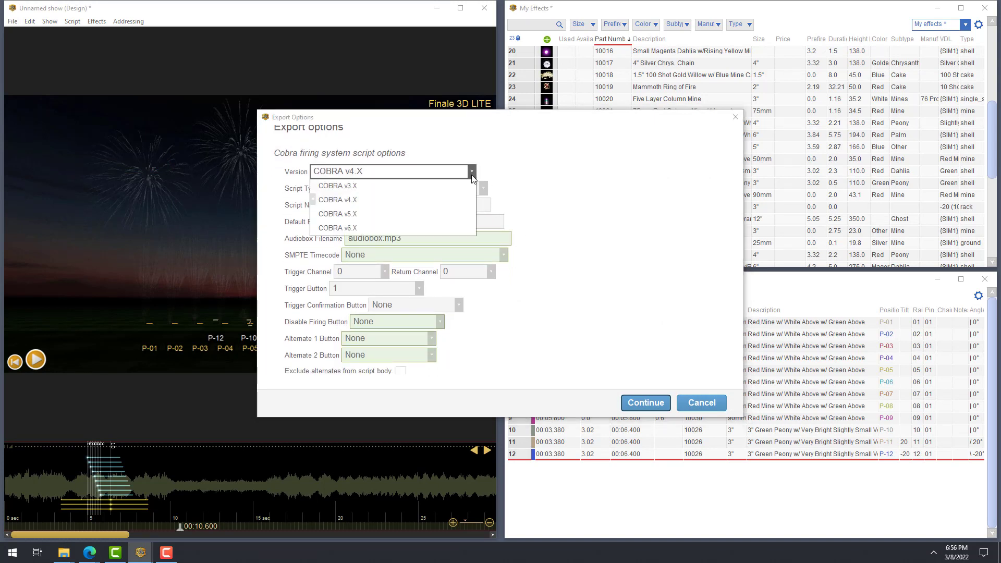
pyautogui.click(468, 212)
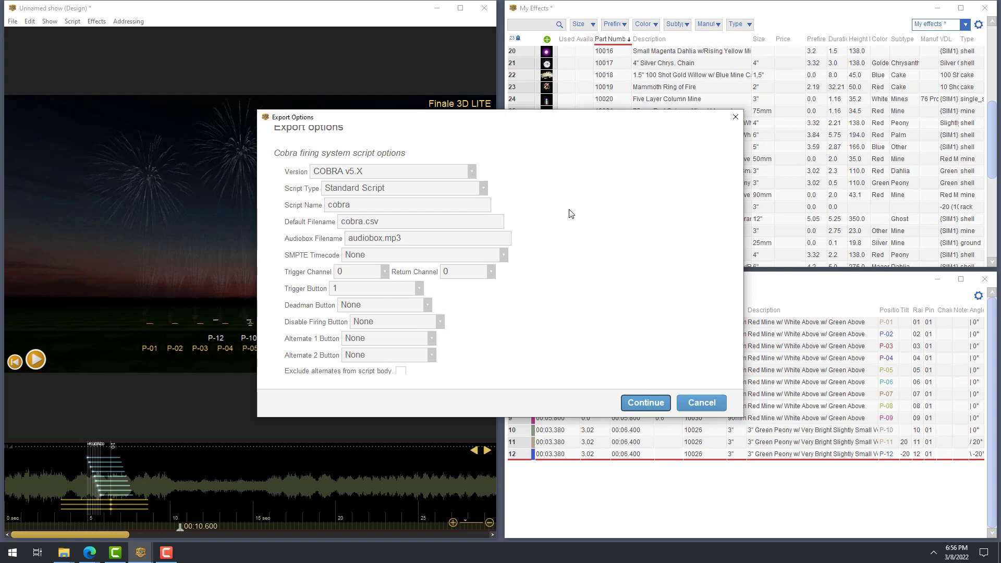
pyautogui.scroll(-2, 571, 221)
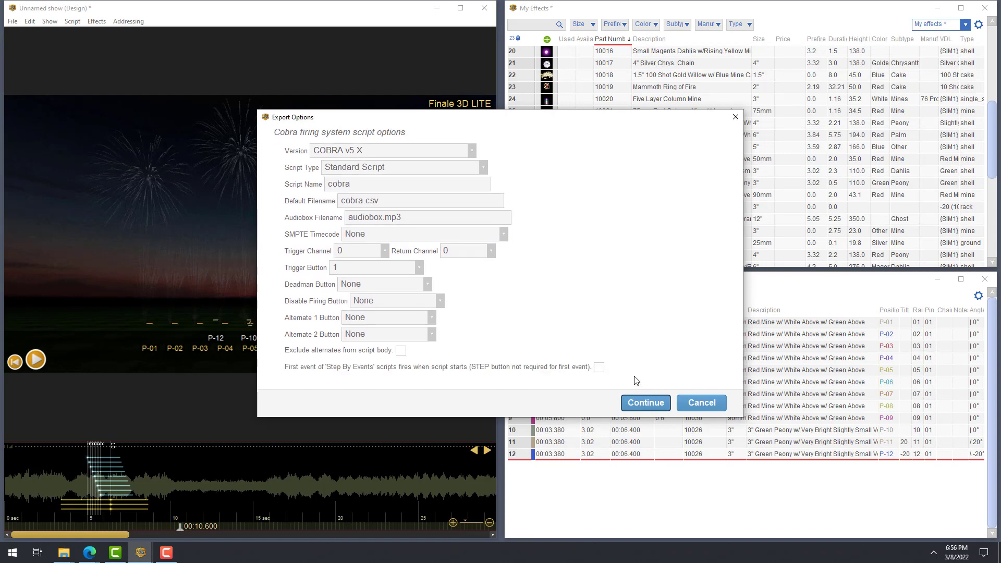
pyautogui.click(639, 405)
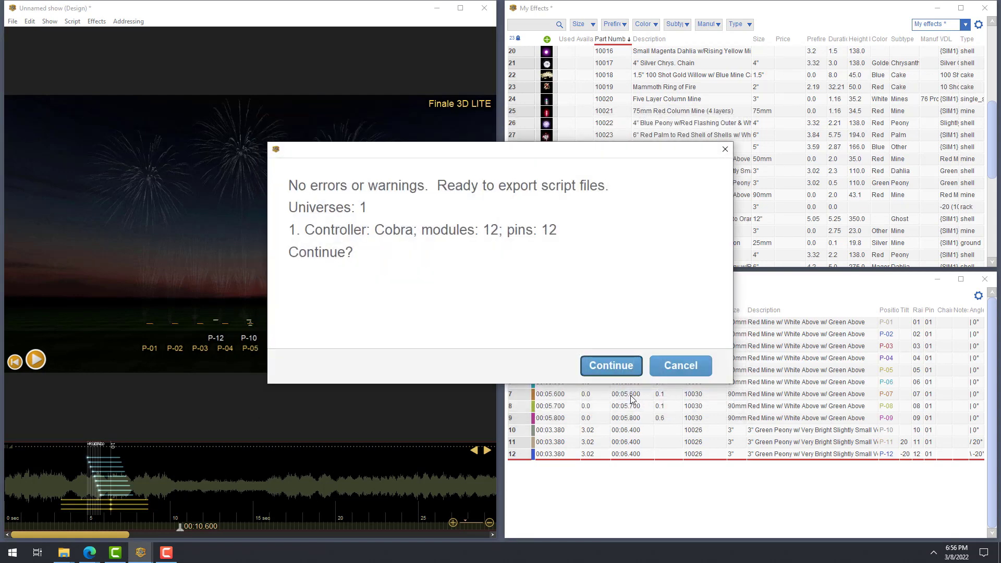
pyautogui.click(628, 374)
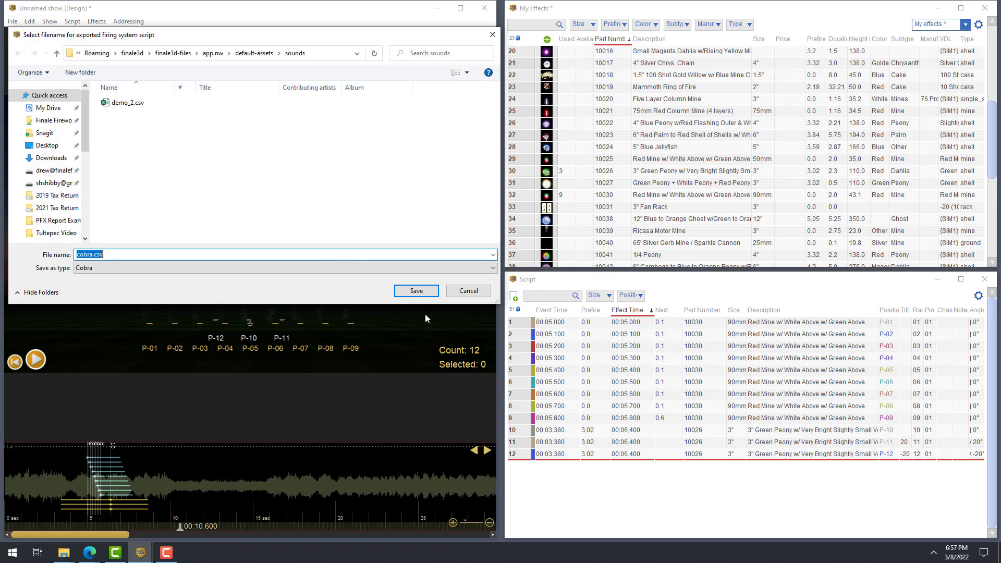
pyautogui.click(409, 296)
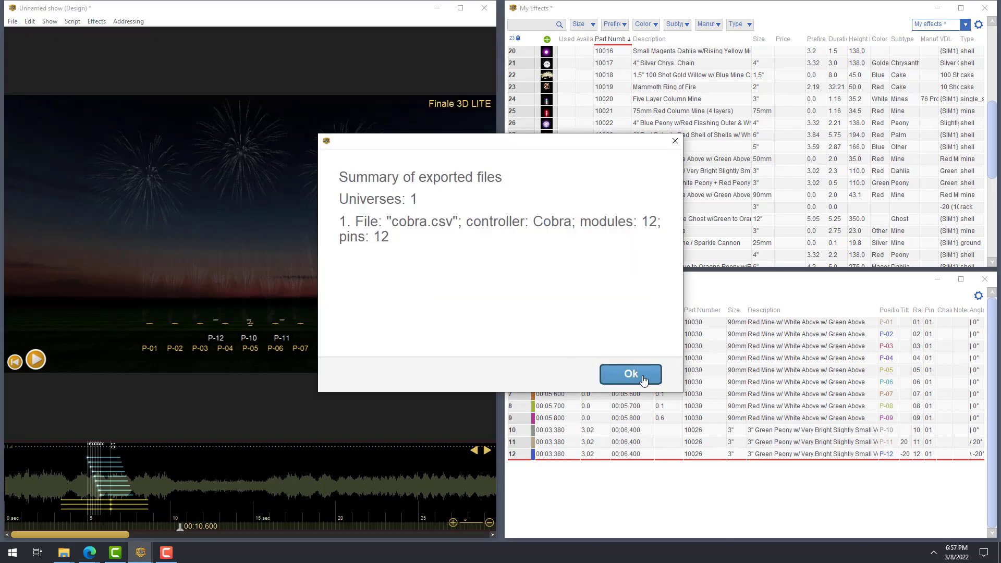
pyautogui.click(642, 375)
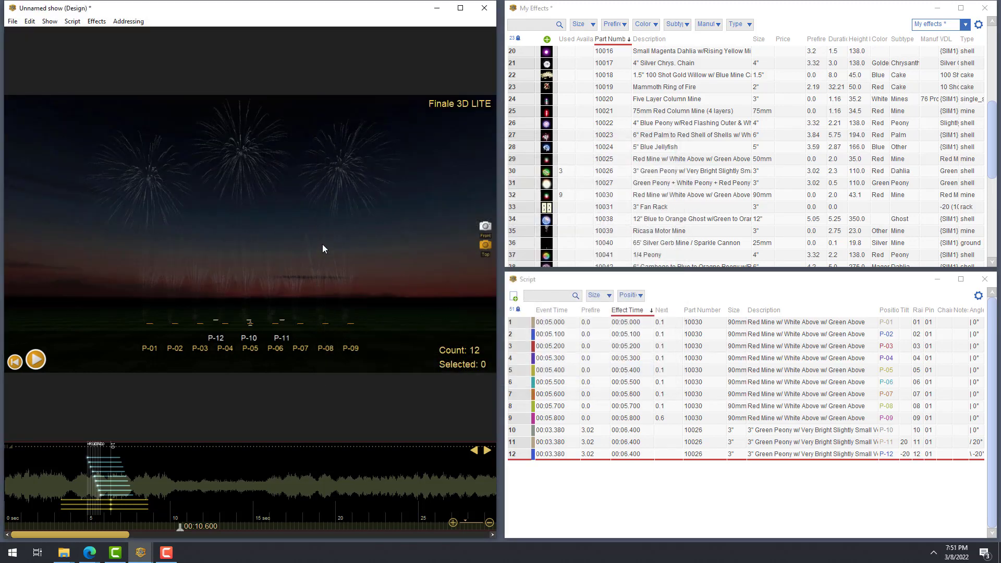
# Print the Wiring Script to a PDF file.
pyautogui.click(12, 22)
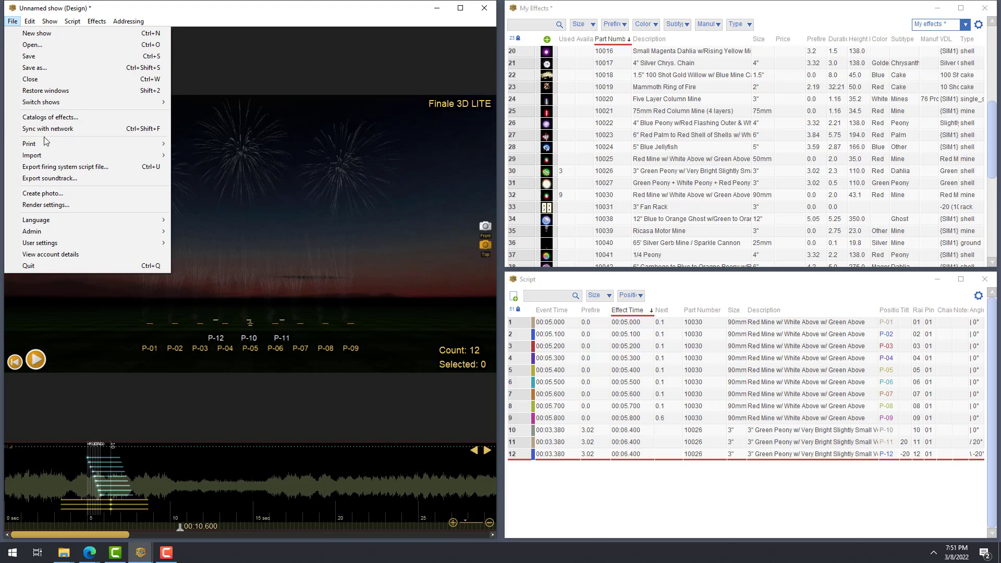
pyautogui.moveTo(47, 144)
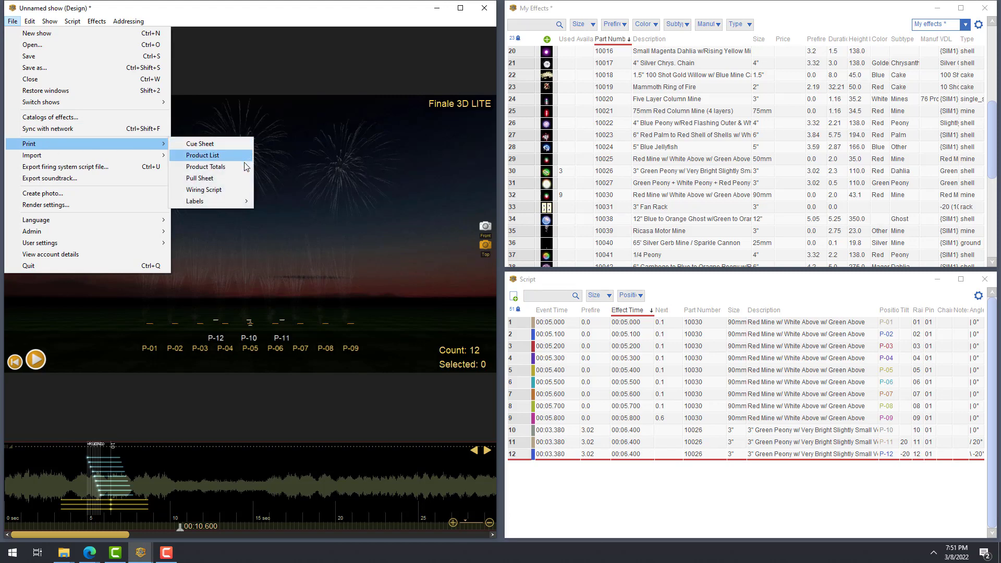
pyautogui.click(236, 190)
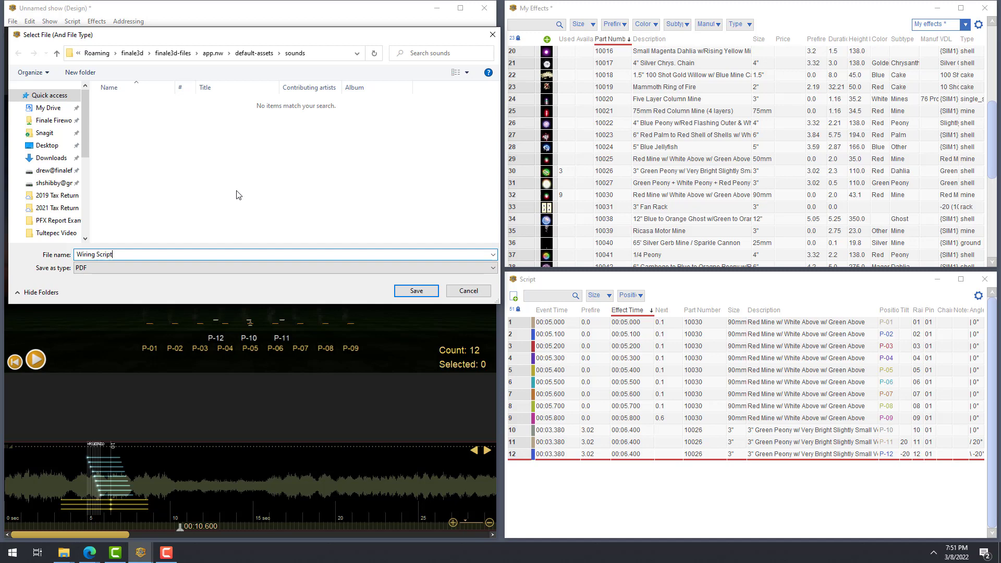
pyautogui.press('Return')
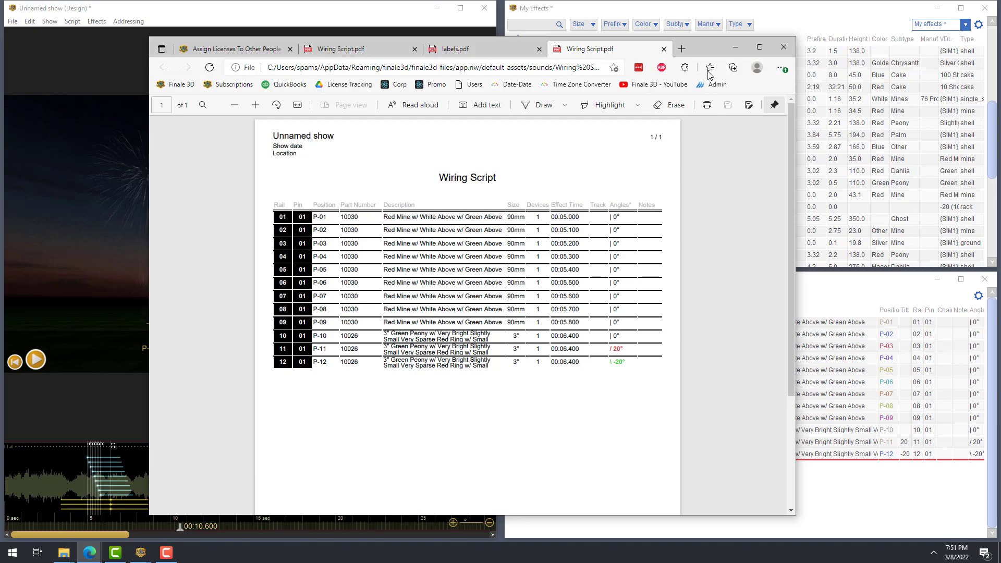
# Print Avery 5163 cue labels to Labels.pdf.
pyautogui.click(736, 47)
pyautogui.click(12, 22)
pyautogui.moveTo(15, 144)
pyautogui.moveTo(236, 204)
pyautogui.click(289, 216)
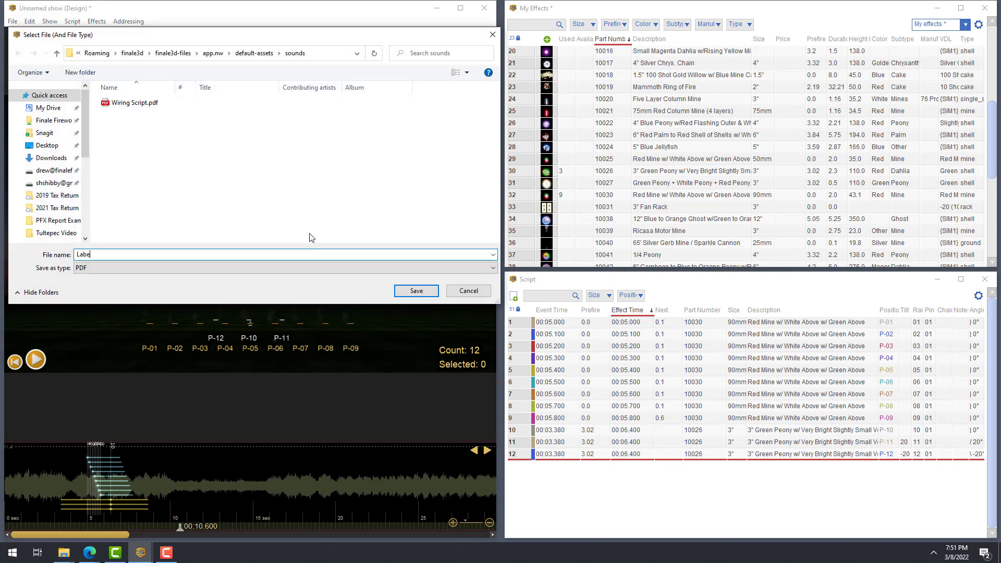
pyautogui.press('Return')
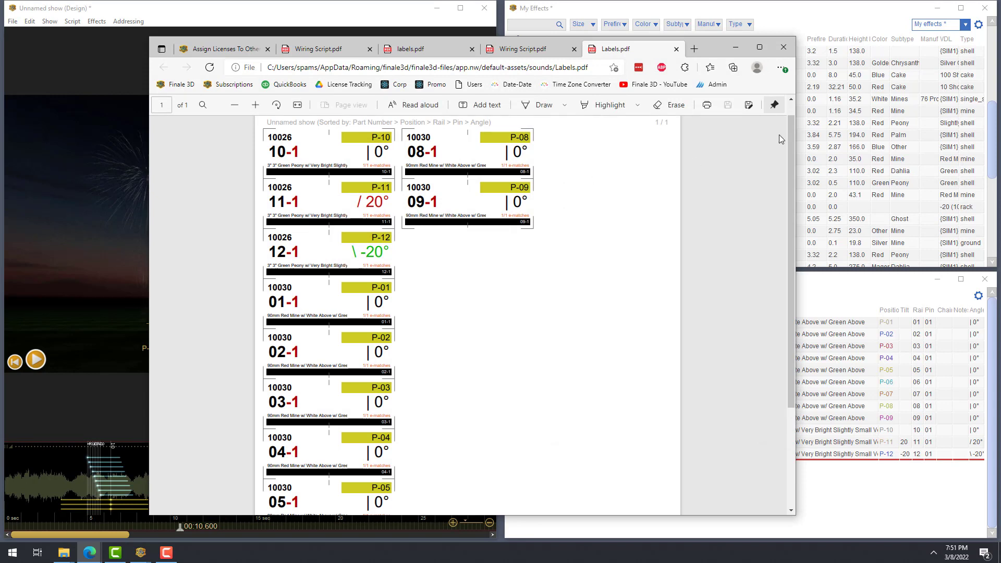
# Scroll through the printed label sheet in Labels.pdf.
pyautogui.moveTo(789, 131); pyautogui.dragTo(781, 240)
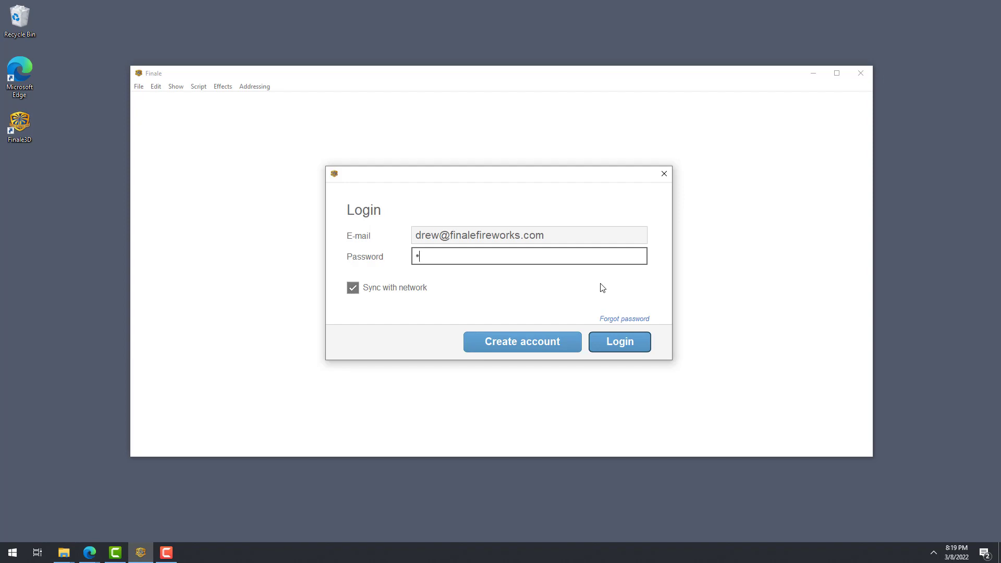
# Log in with the account password, then confirm the Hobbyist licence and sync.
pyautogui.click(628, 343)
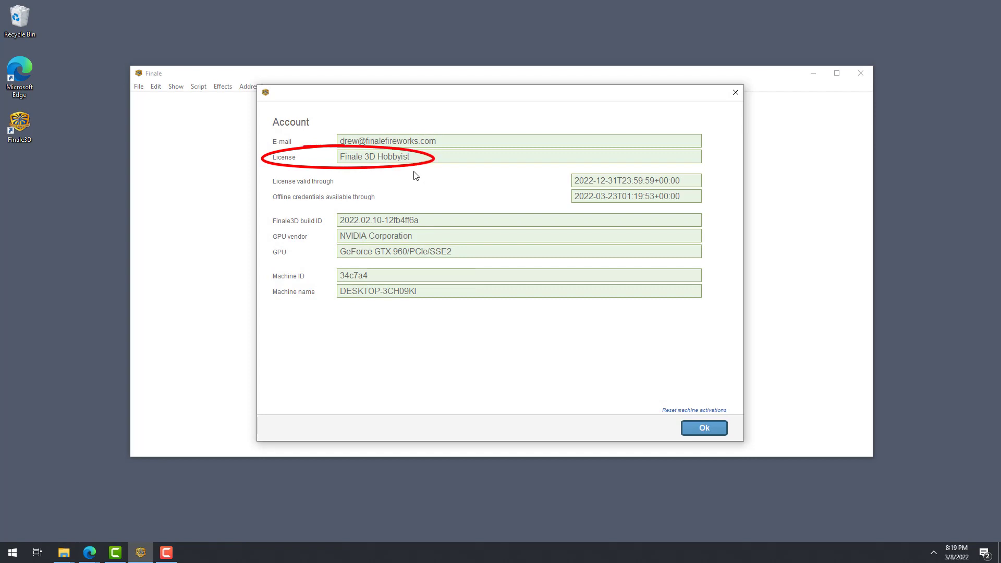
pyautogui.click(710, 431)
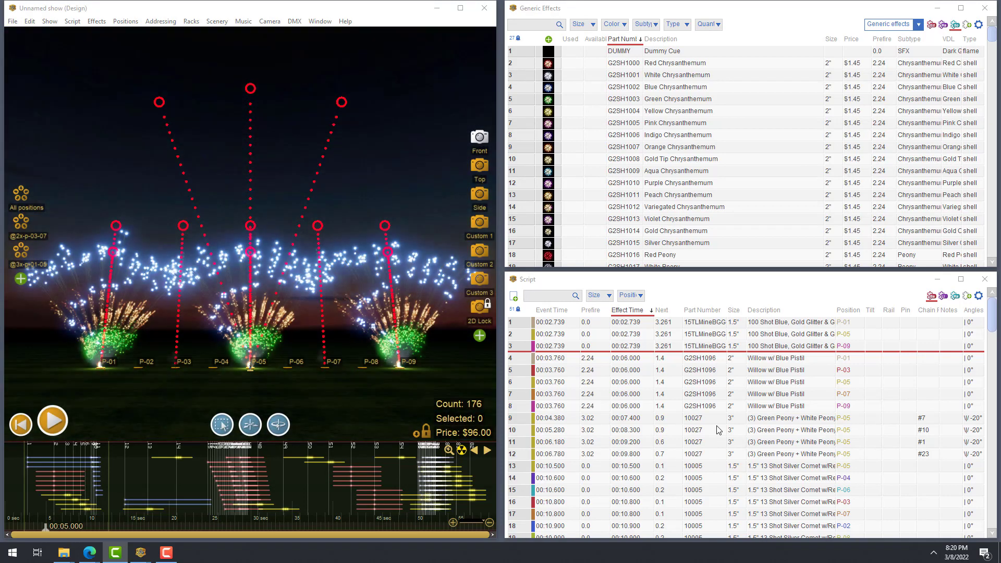
# Orbit the view, switch to the Custom 1 and Custom 3 cameras, and play from 00:01.700.
pyautogui.moveTo(416, 380); pyautogui.dragTo(339, 348)
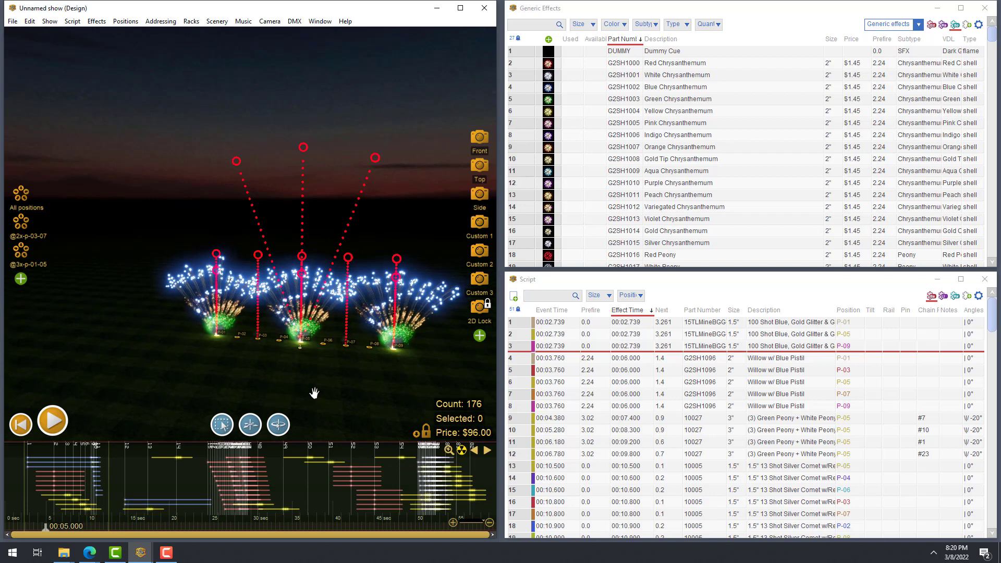
pyautogui.click(479, 223)
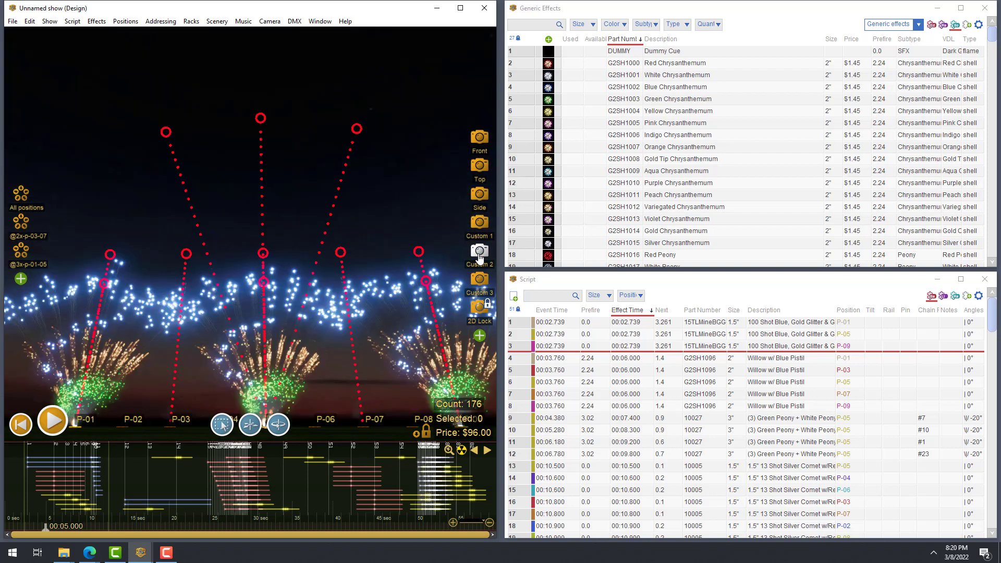
pyautogui.click(480, 281)
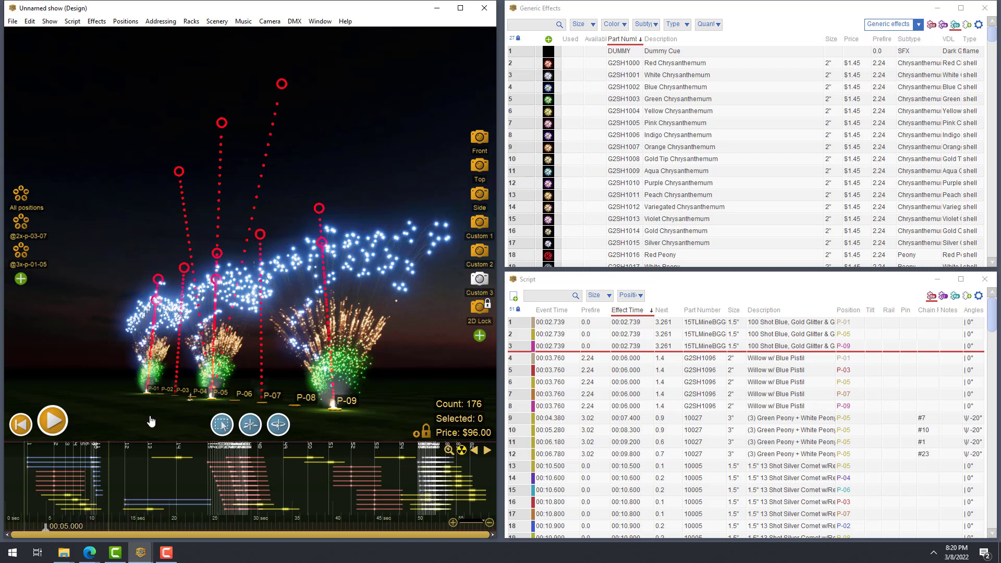
pyautogui.click(18, 501)
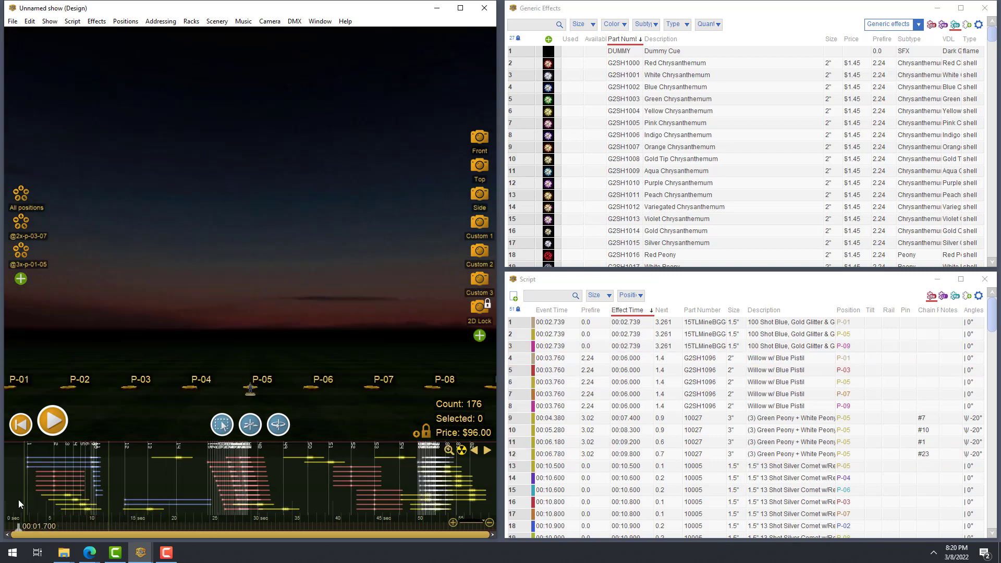
pyautogui.press('space')
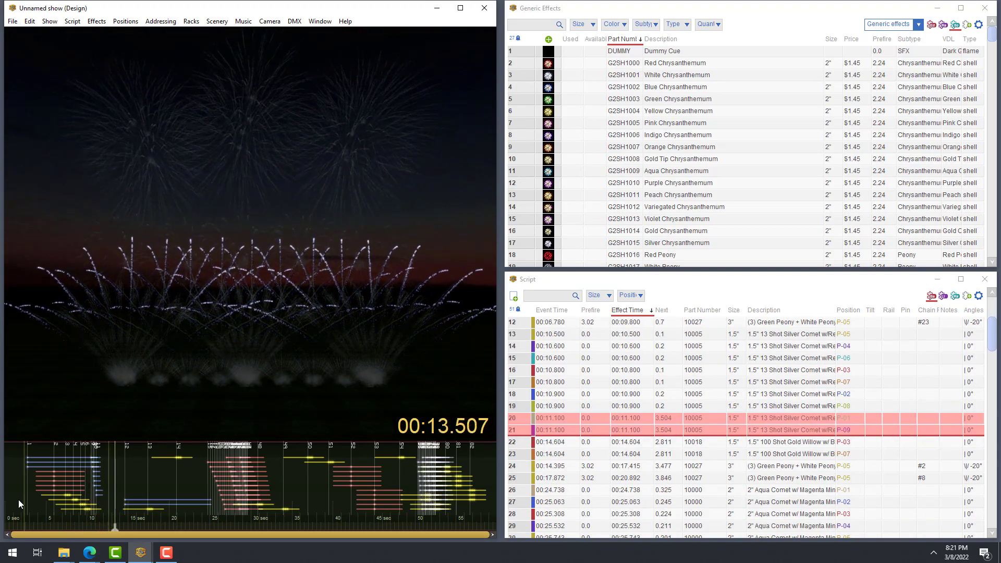
pyautogui.click(18, 472)
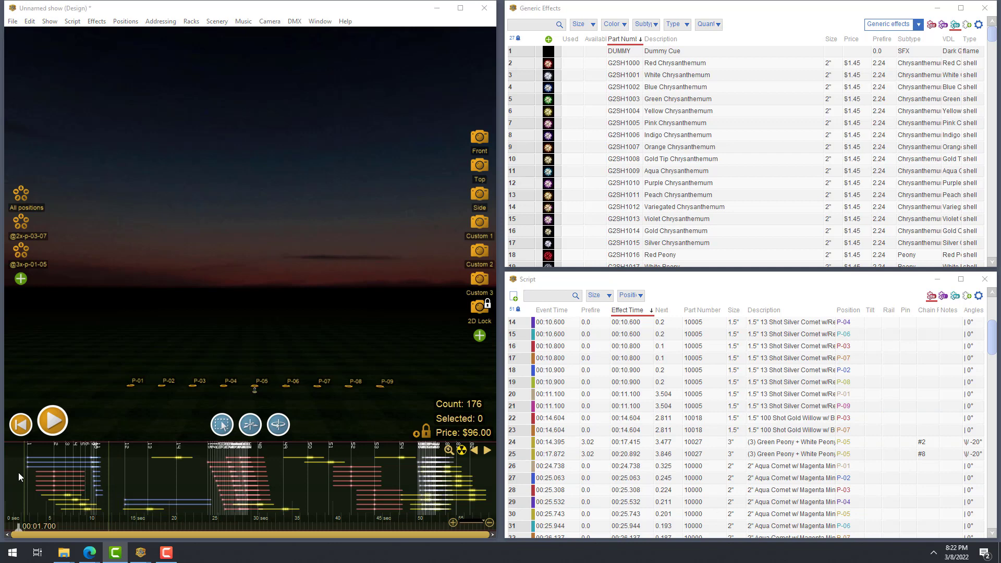
# Render the show to an MP4 named My Video in the Tultepec Video folder, then close the player.
pyautogui.click(13, 22)
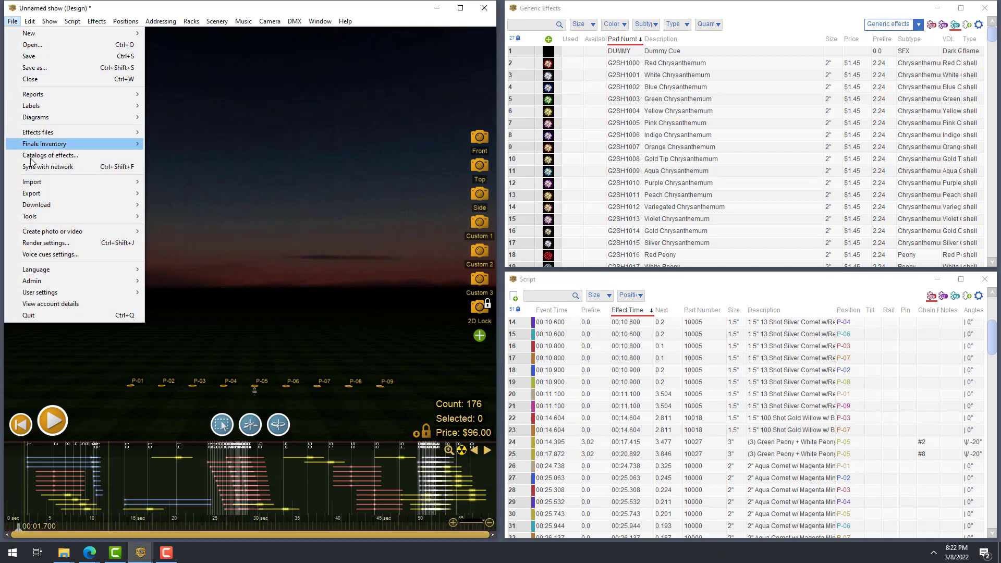
pyautogui.moveTo(60, 235)
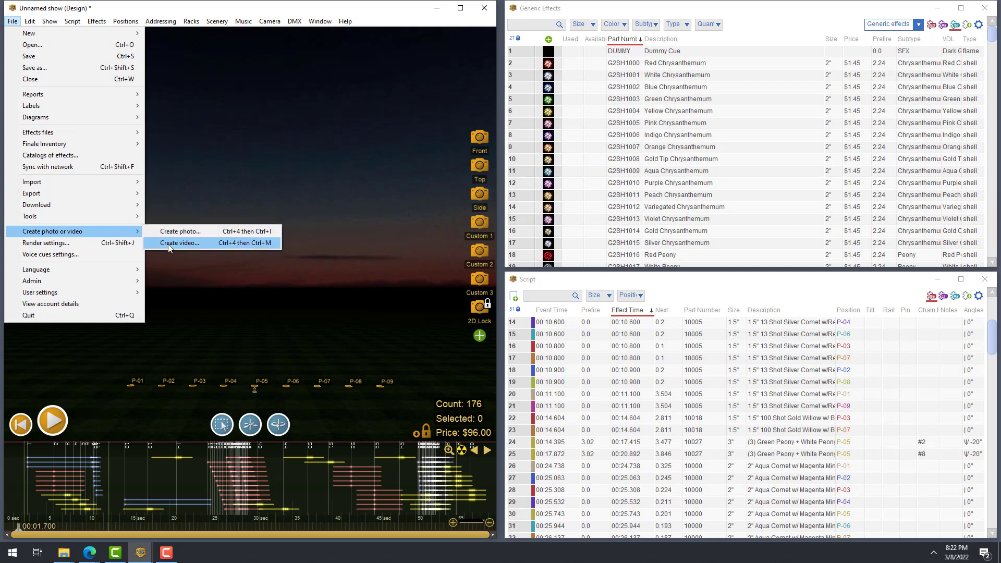
pyautogui.click(168, 244)
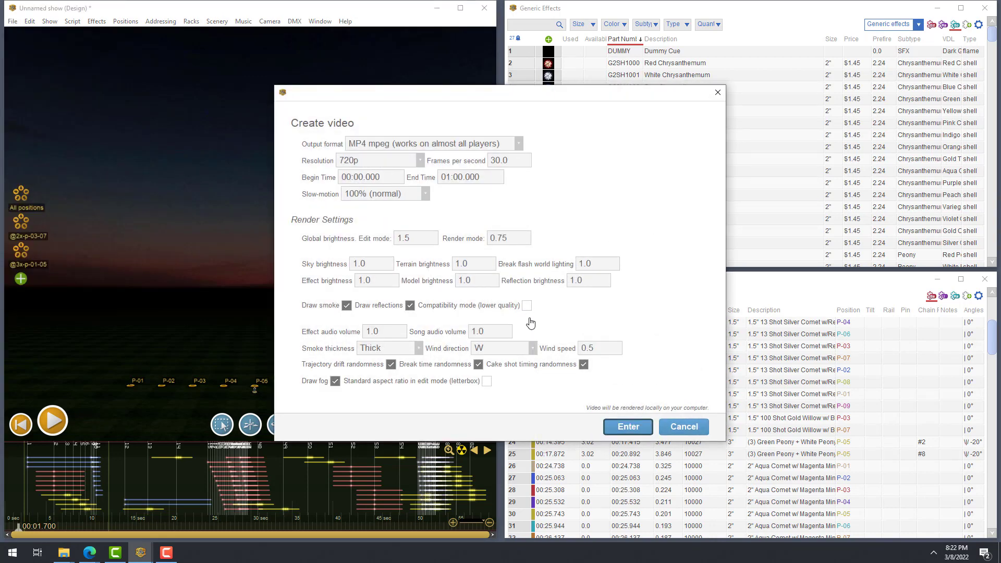
pyautogui.click(624, 427)
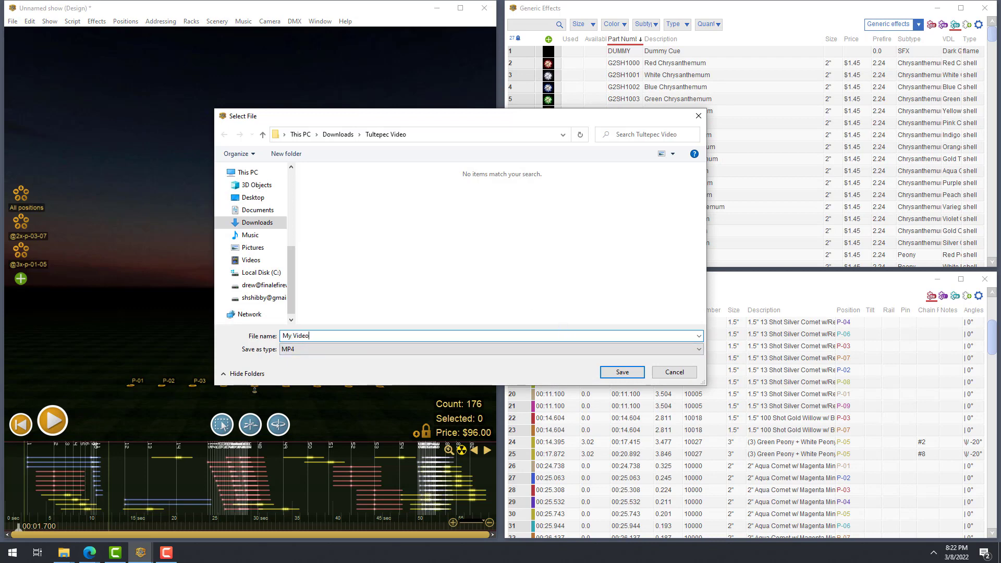
pyautogui.press('Return')
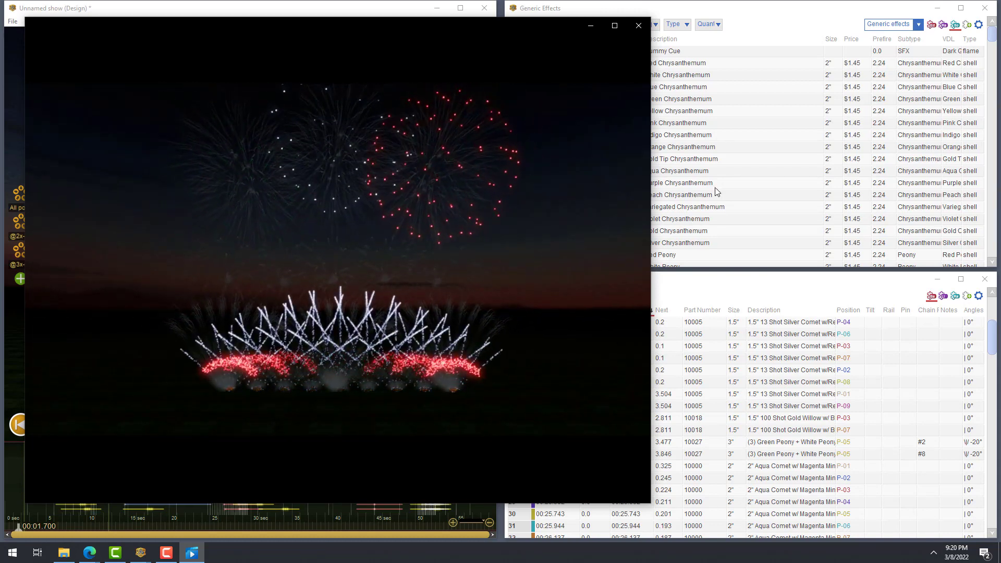
pyautogui.click(638, 25)
# Show only rack items from the My effects library.
pyautogui.click(918, 24)
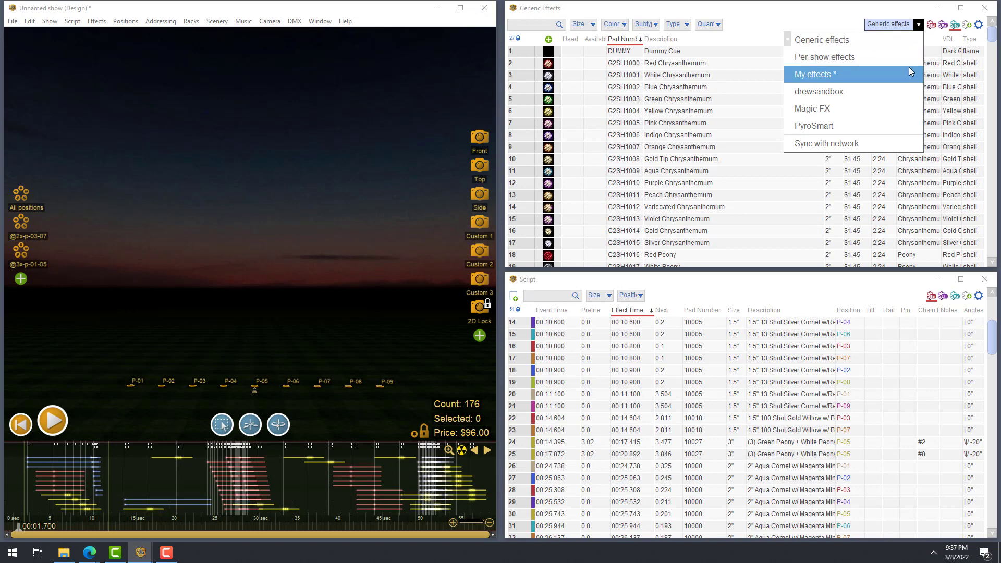
pyautogui.click(909, 66)
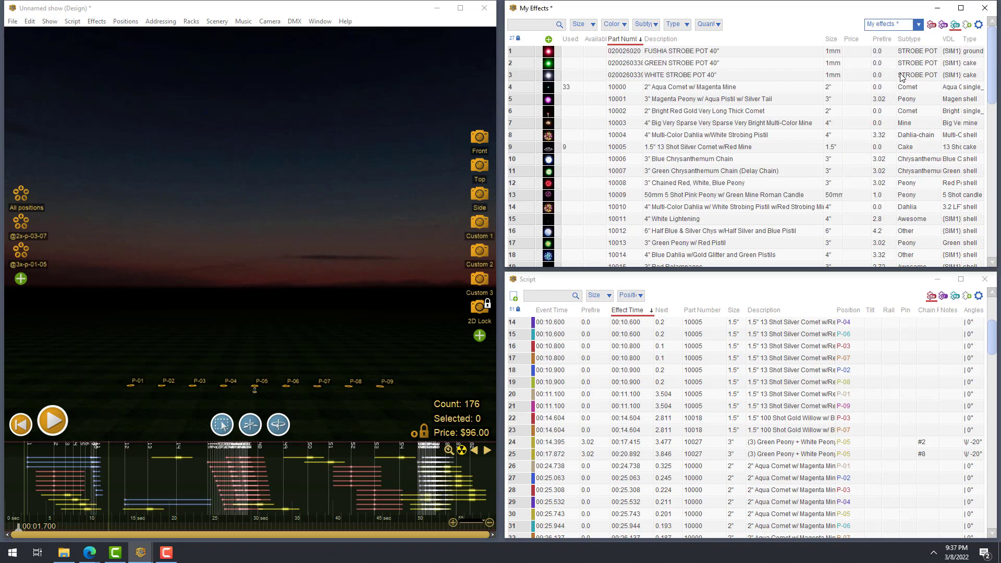
pyautogui.click(677, 24)
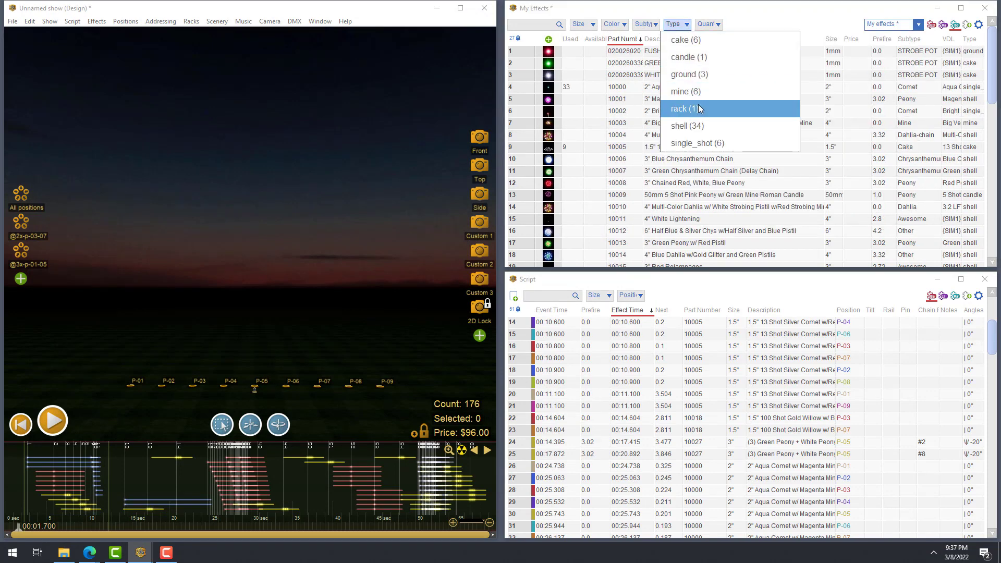
pyautogui.click(699, 109)
# Save the 3" Fan Rack as three rows of ten 3" tubes tilted -20 and 20.
pyautogui.rightClick(703, 51)
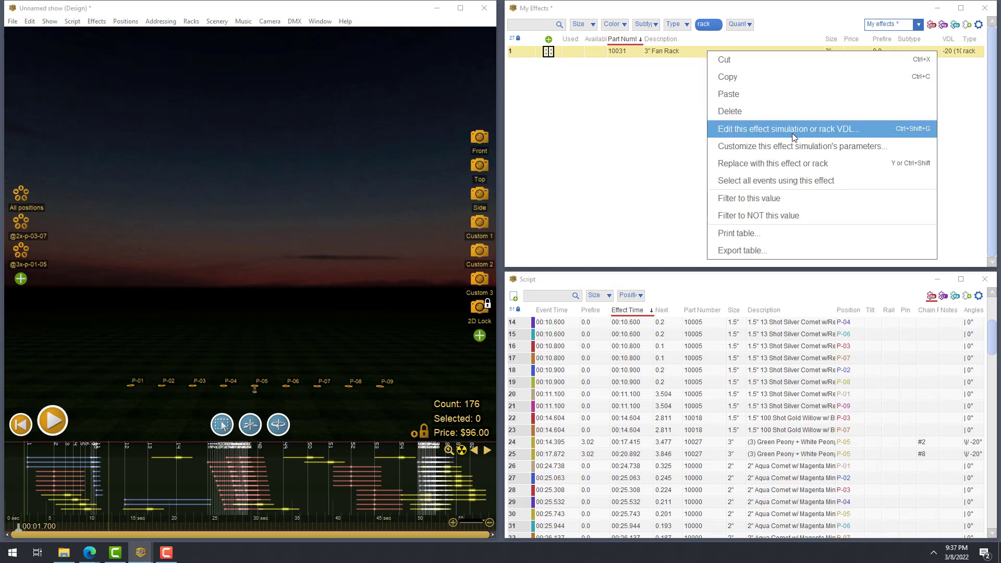
pyautogui.click(866, 136)
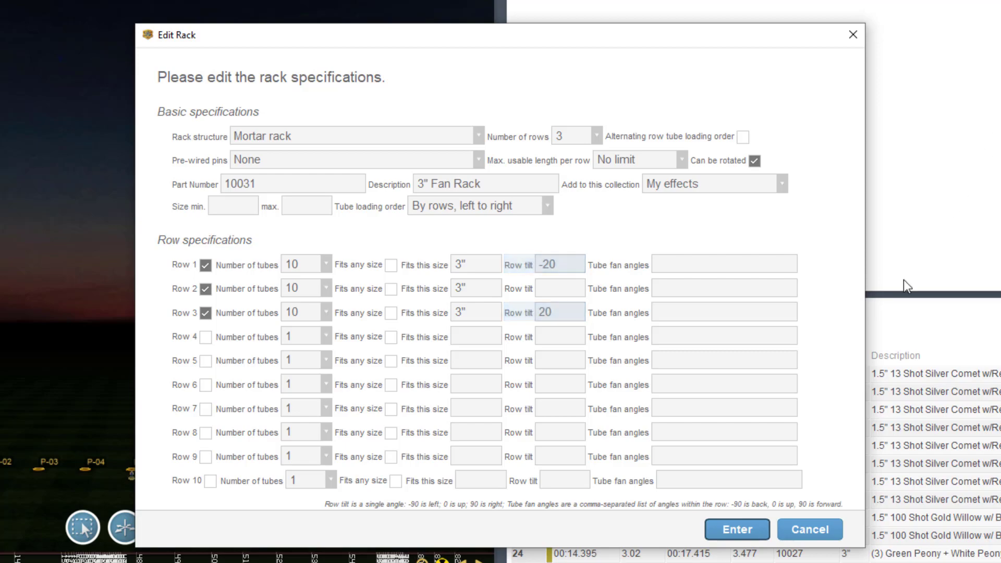
pyautogui.click(728, 517)
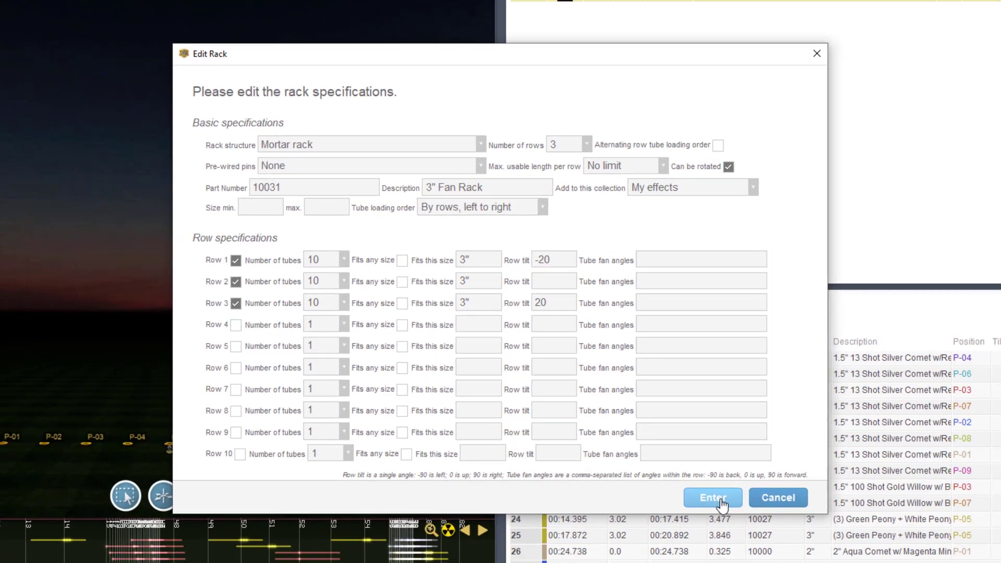
pyautogui.click(701, 452)
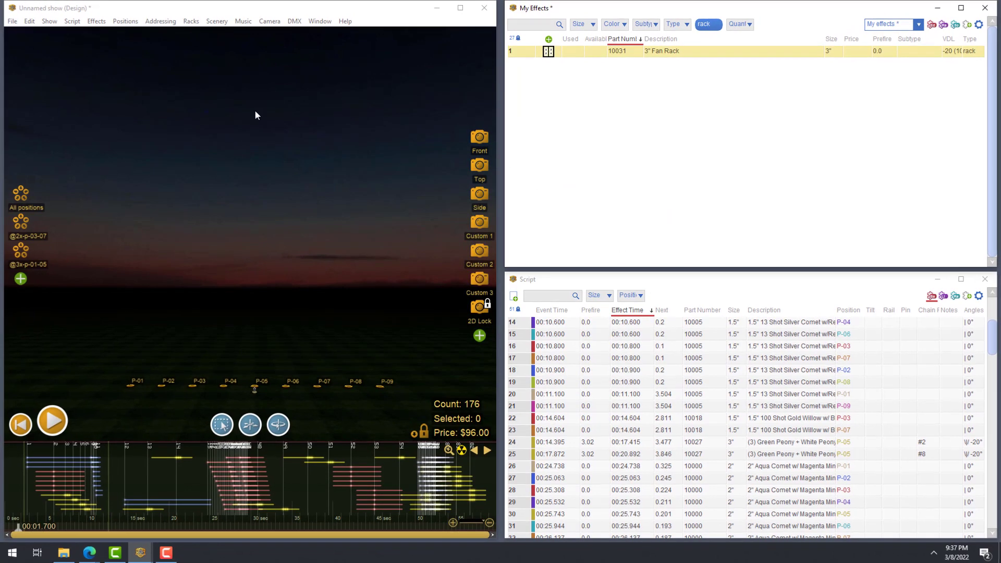
# Add five 2", forty-five 2.5" and three 3" Fan Racks from My Effects, without cake or single-shot racks.
pyautogui.click(182, 16)
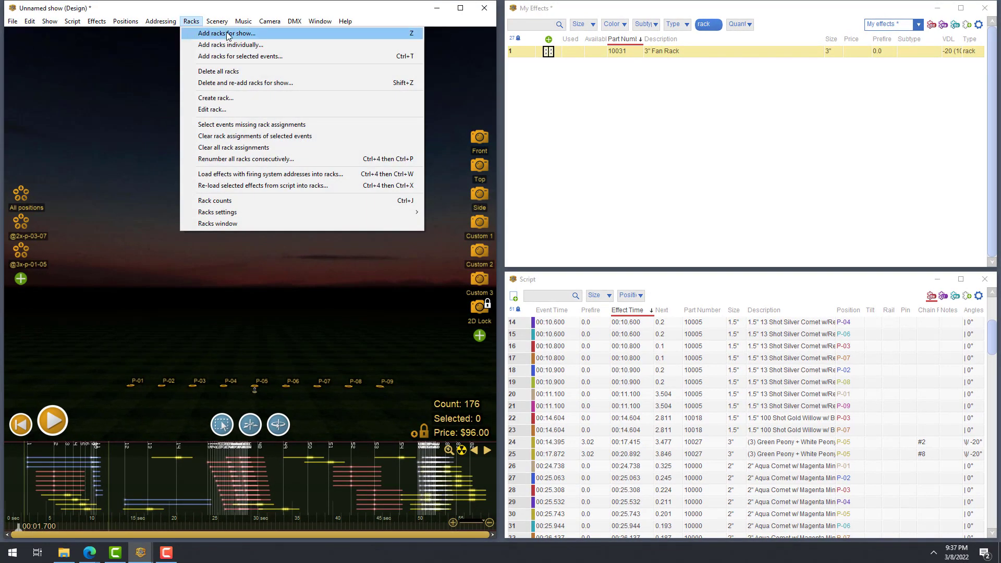
pyautogui.click(276, 34)
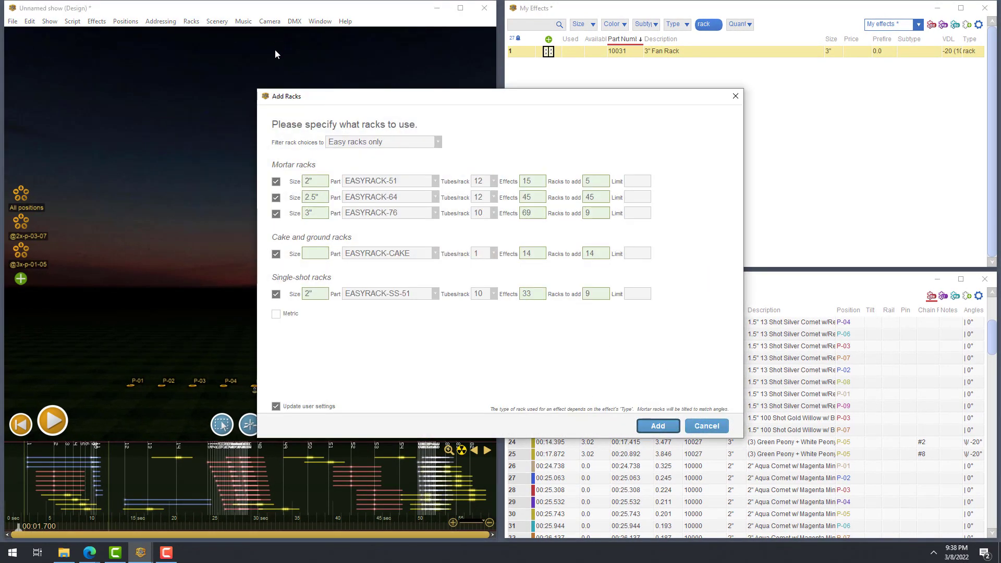
pyautogui.click(438, 144)
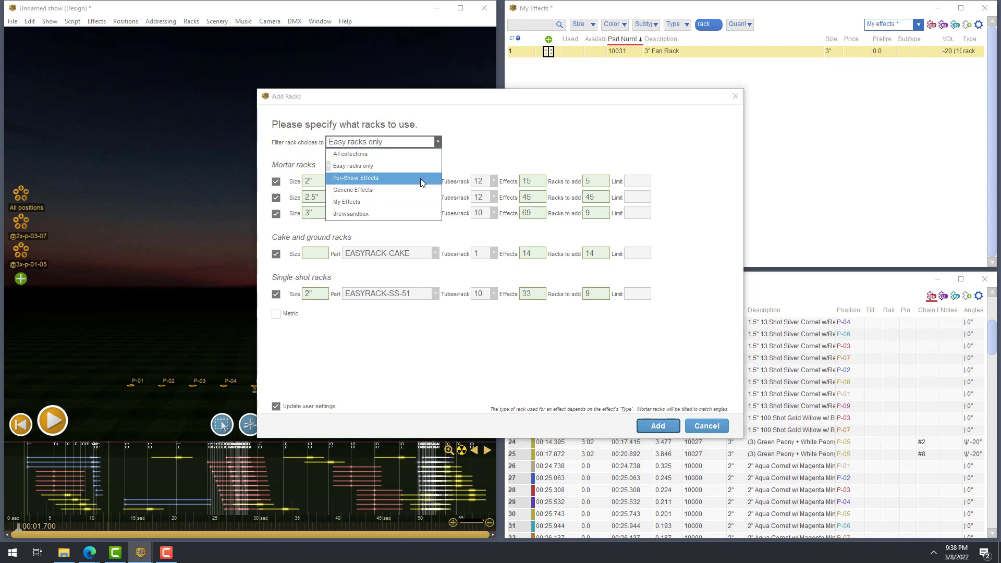
pyautogui.click(415, 204)
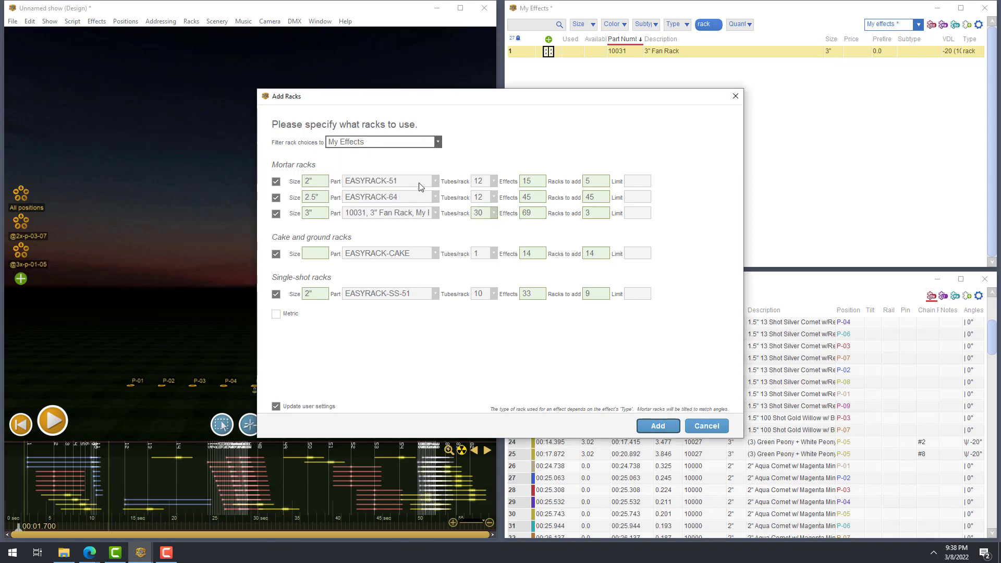
pyautogui.click(434, 212)
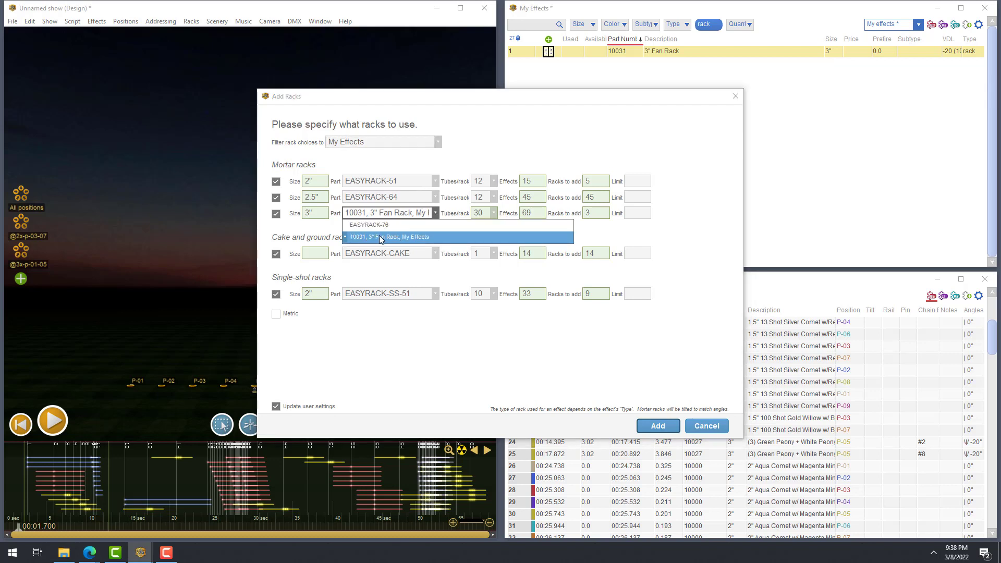
pyautogui.click(443, 237)
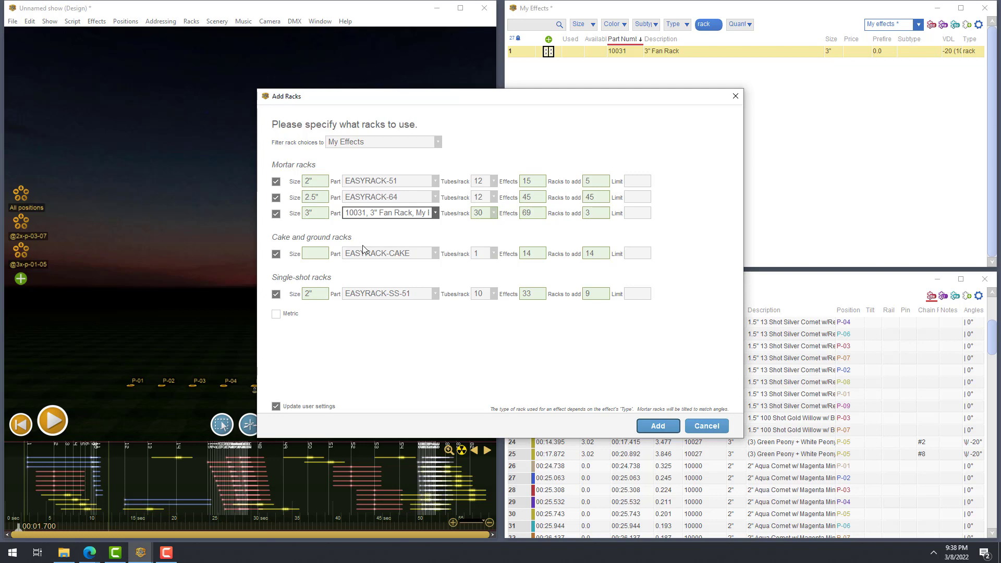
pyautogui.click(276, 256)
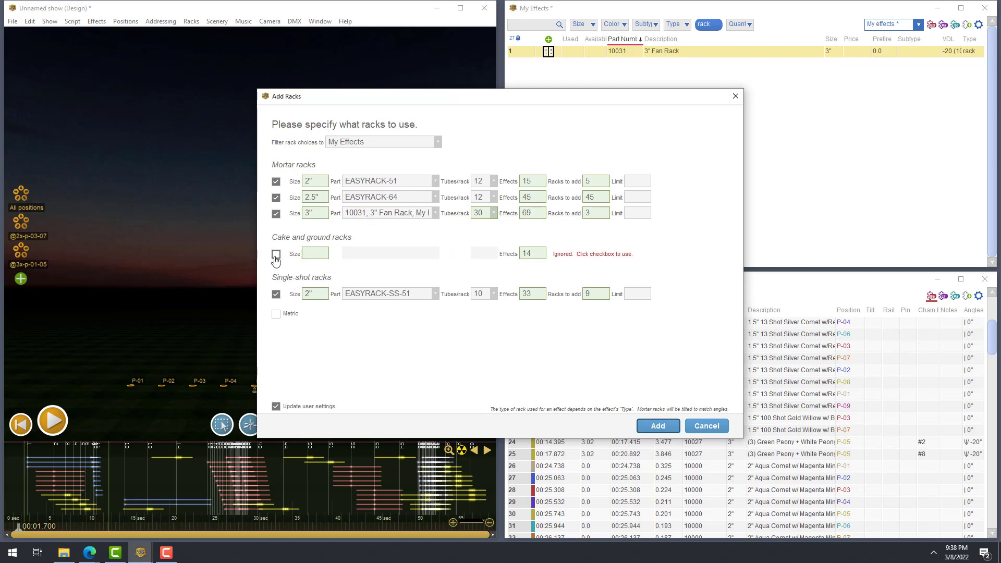
pyautogui.click(277, 295)
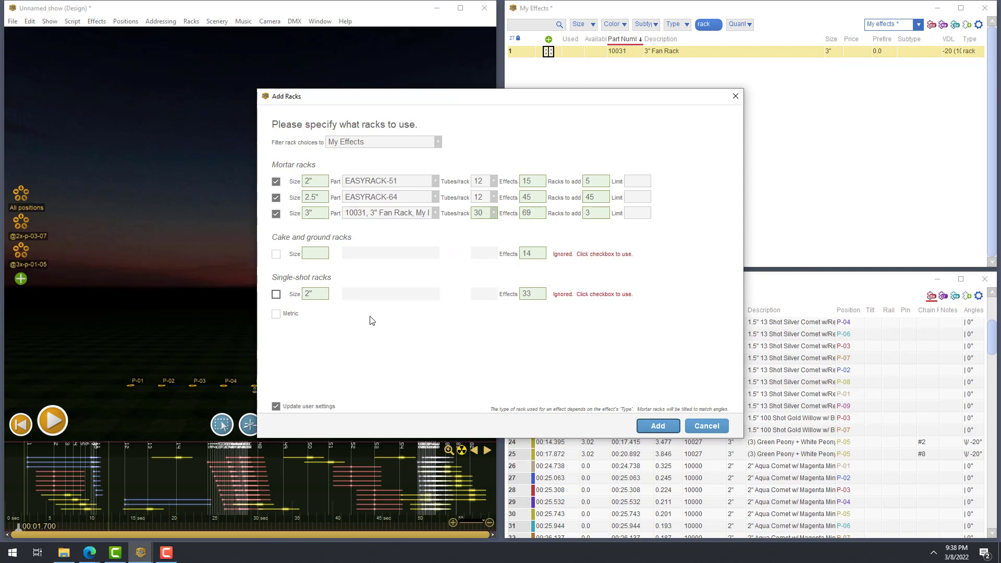
pyautogui.click(670, 427)
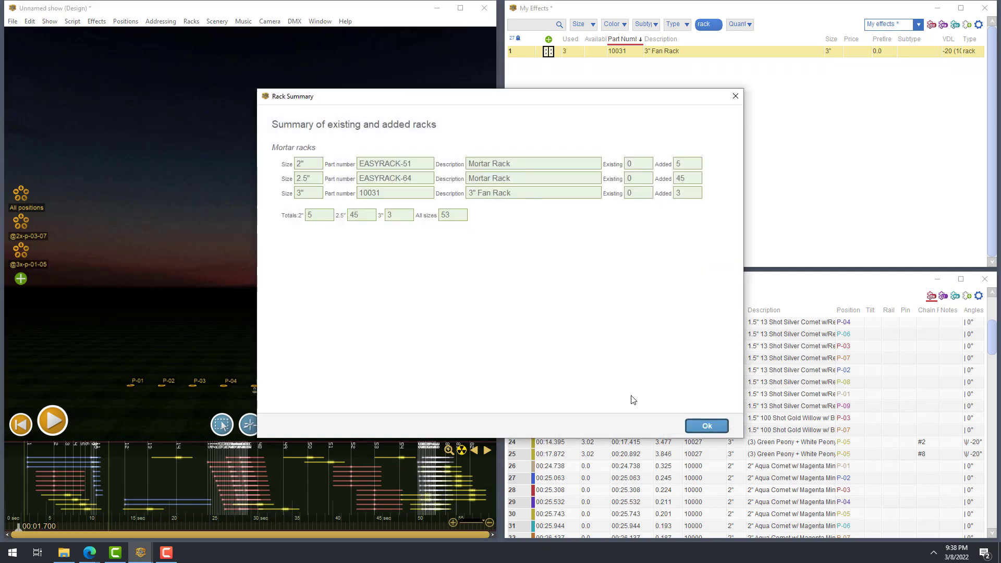
pyautogui.click(704, 426)
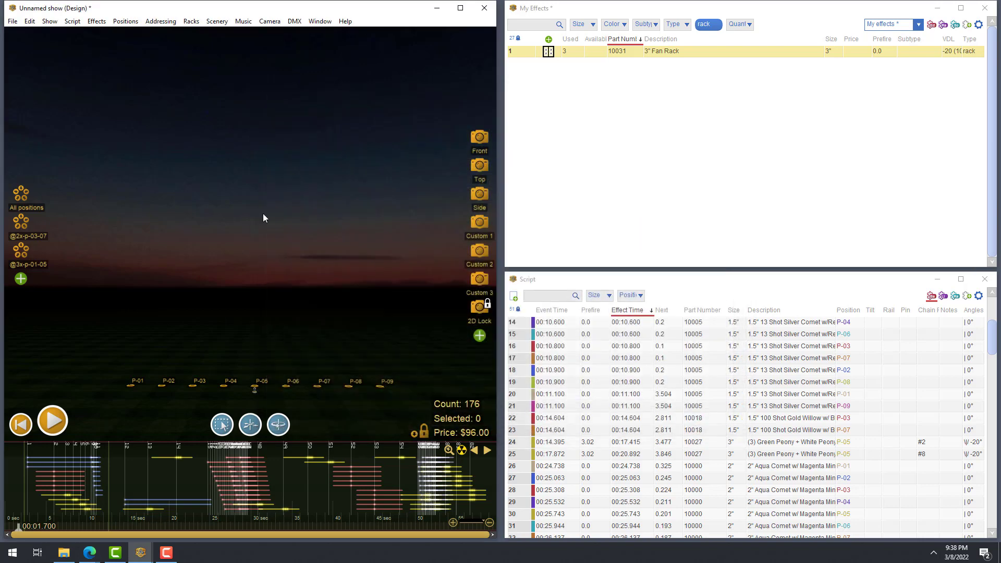
# Export the portrait Rack Totals basic report as the PDF 'Rack Totals', then close the viewer.
pyautogui.click(13, 22)
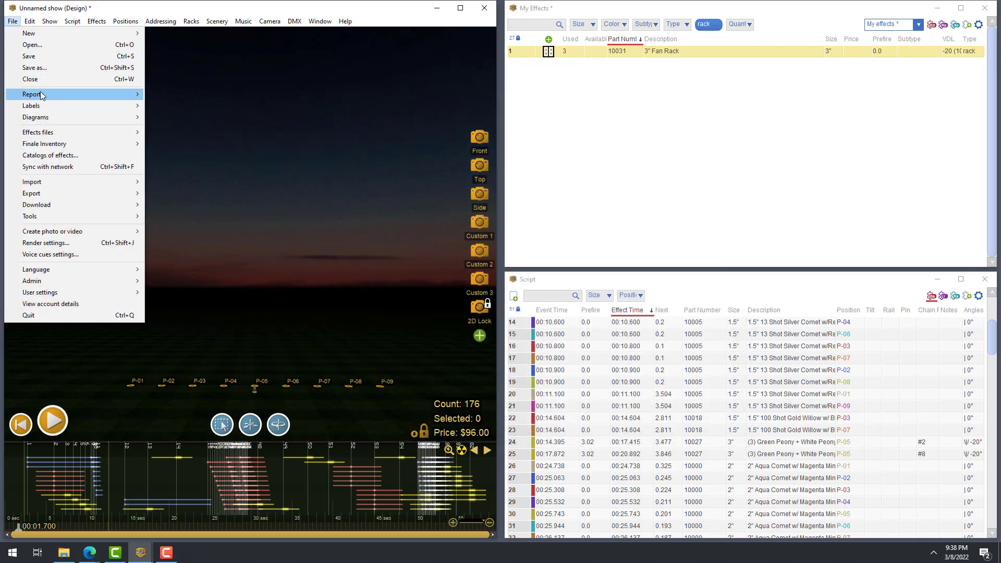
pyautogui.moveTo(42, 95)
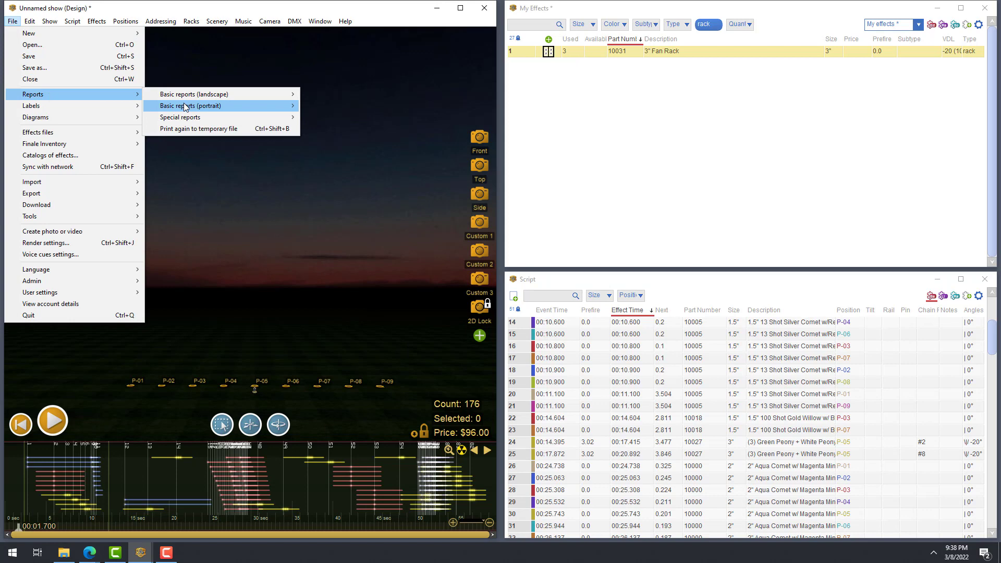
pyautogui.moveTo(184, 106)
pyautogui.click(352, 186)
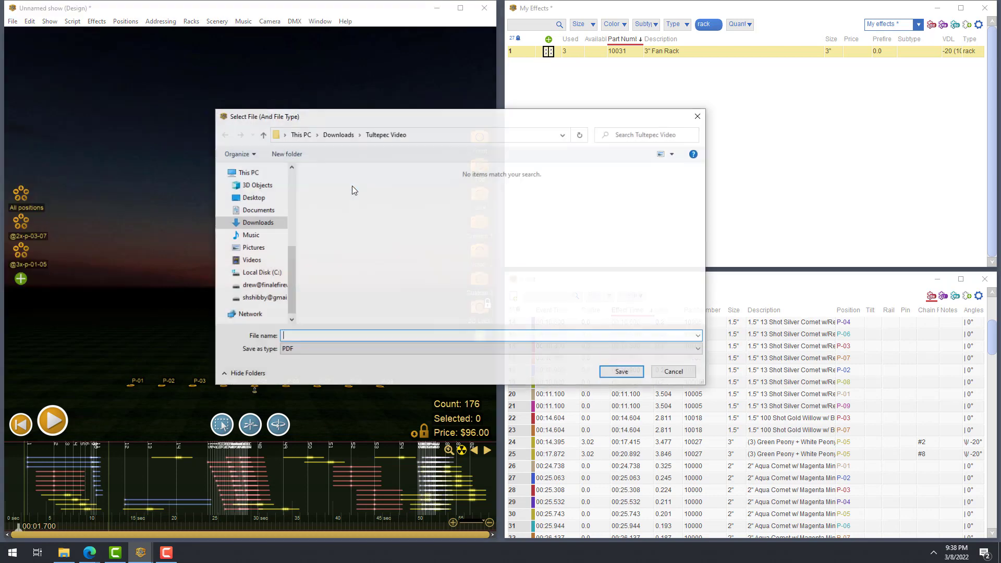
pyautogui.write('Rack Totals')
pyautogui.press('Return')
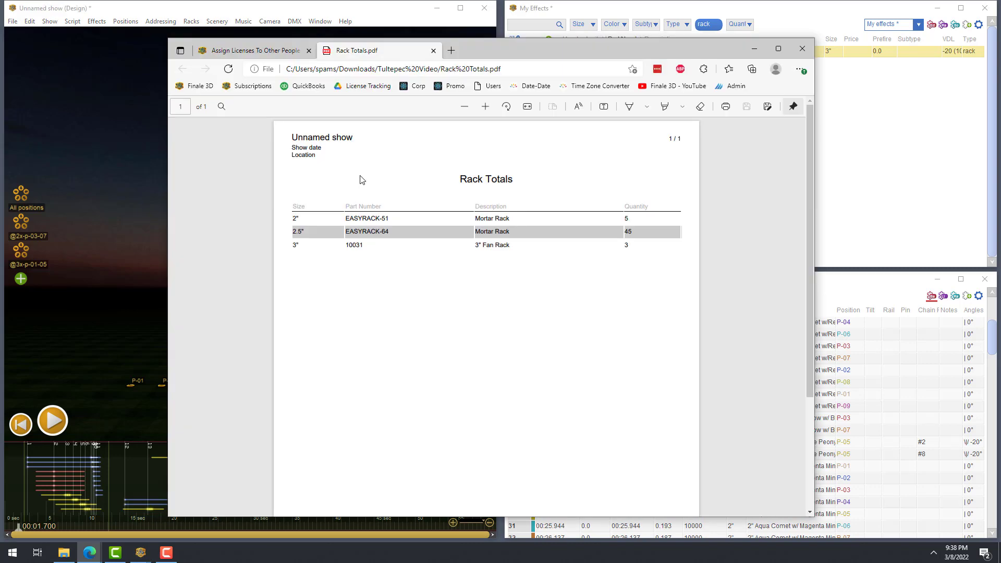
pyautogui.click(754, 49)
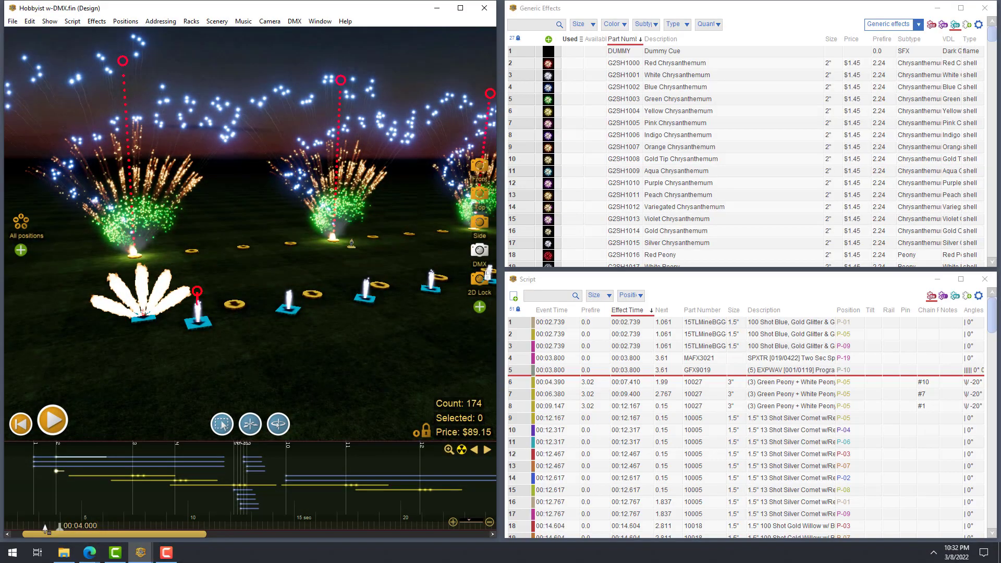
# Switch to the Top camera and box-select the nine front-row position markers.
pyautogui.moveTo(58, 530)
pyautogui.mouseDown()
pyautogui.moveTo(45, 530)
pyautogui.moveTo(98, 529)
pyautogui.moveTo(87, 529)
pyautogui.mouseUp()
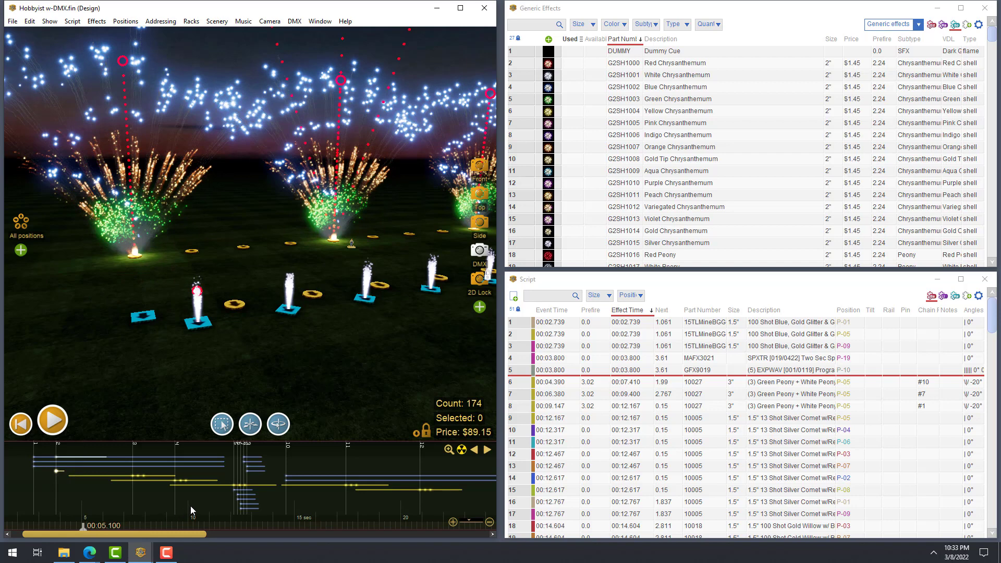
pyautogui.click(480, 195)
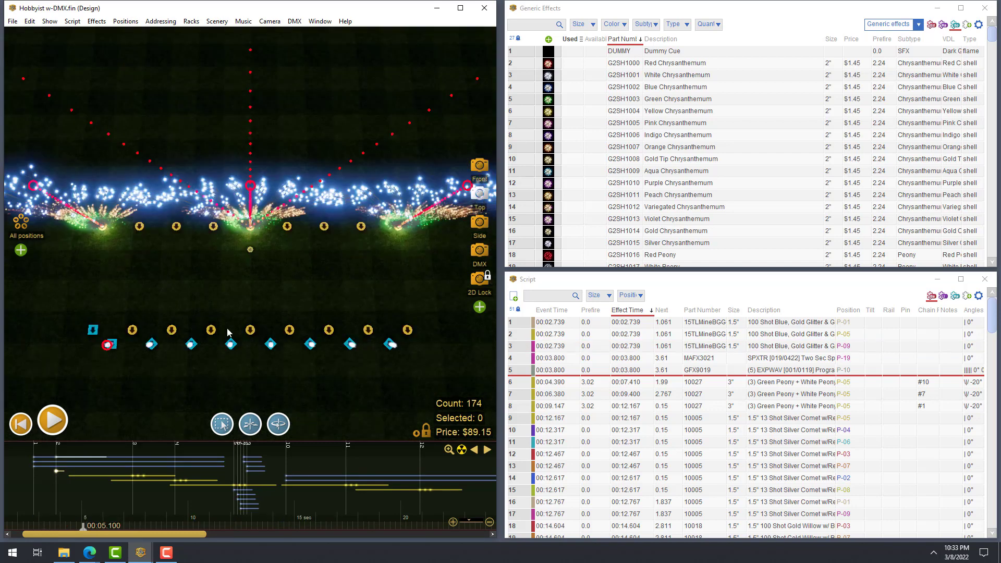
pyautogui.moveTo(120, 305); pyautogui.dragTo(427, 336)
# Set the selected positions to DMX Fixture (Slave) on universe 1 with channel base 3.
pyautogui.rightClick(370, 331)
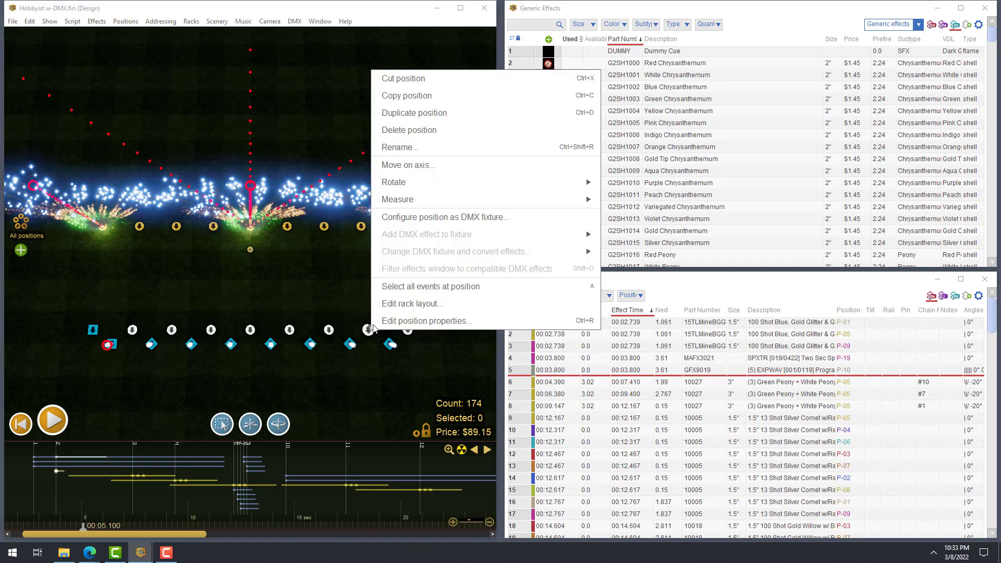
pyautogui.click(443, 221)
pyautogui.click(430, 262)
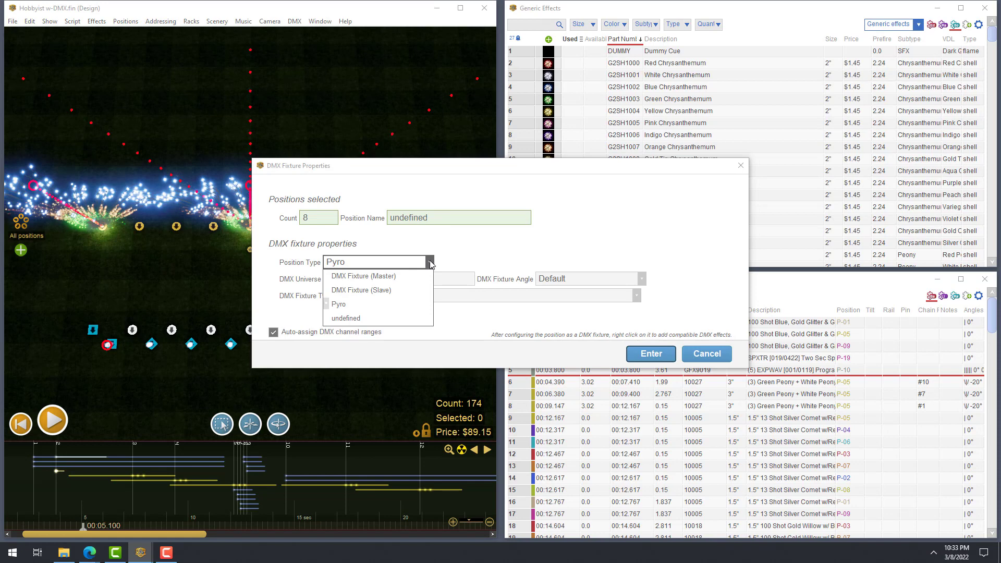
pyautogui.click(365, 290)
pyautogui.click(356, 280)
pyautogui.press('Tab')
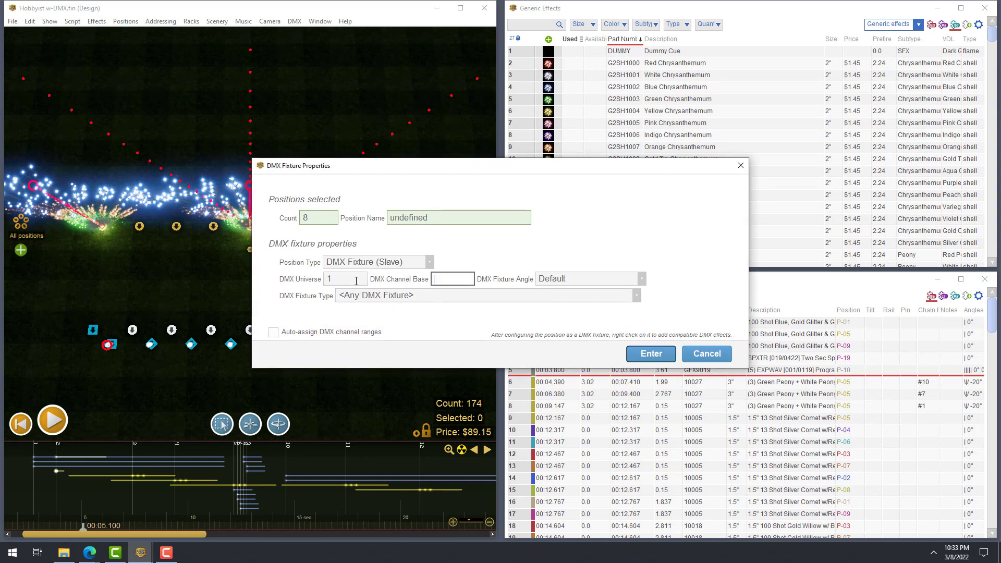
pyautogui.press('Tab')
pyautogui.press('Tab')
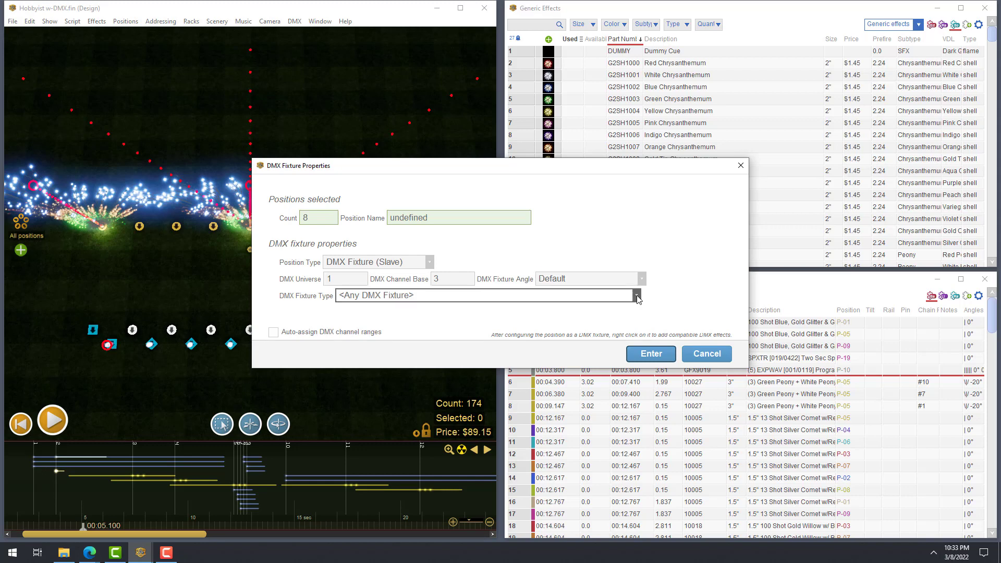
# Choose fixture type Explo [001] X2 Wave Flamer, apply it, and switch to the DMX perspective camera.
pyautogui.click(638, 296)
pyautogui.moveTo(646, 326)
pyautogui.mouseDown()
pyautogui.moveTo(650, 464)
pyautogui.moveTo(651, 315)
pyautogui.mouseUp()
pyautogui.click(539, 442)
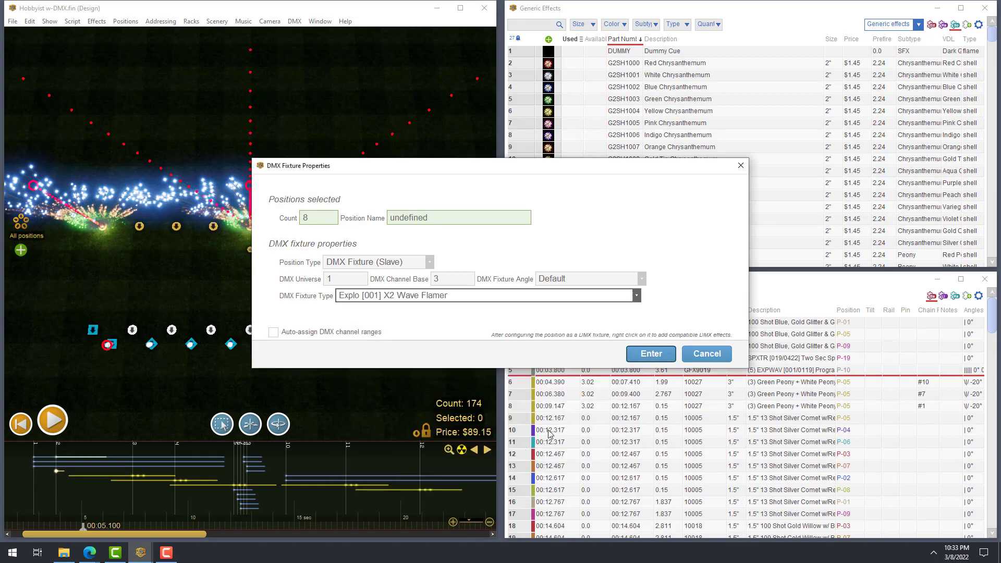
pyautogui.click(651, 355)
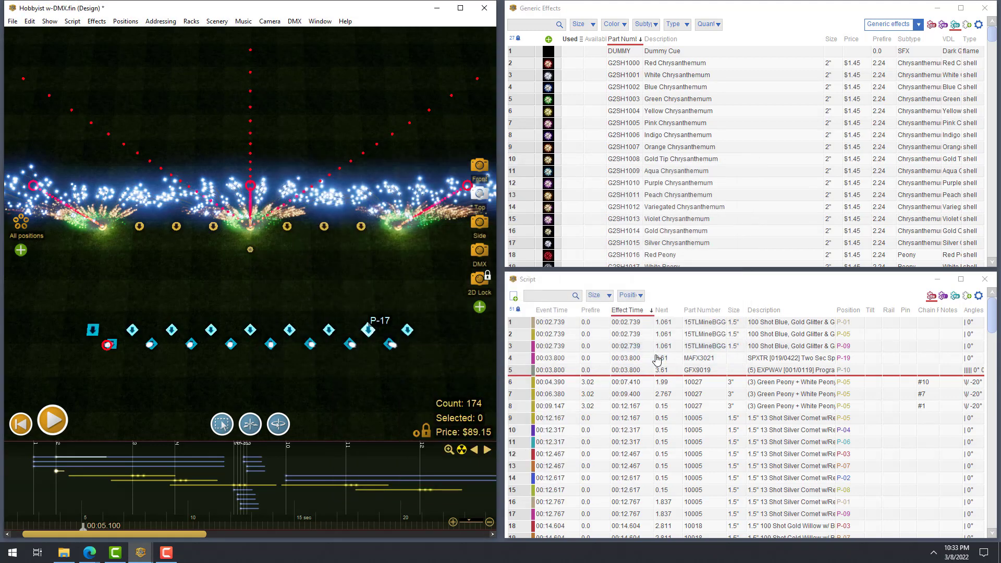
pyautogui.click(479, 251)
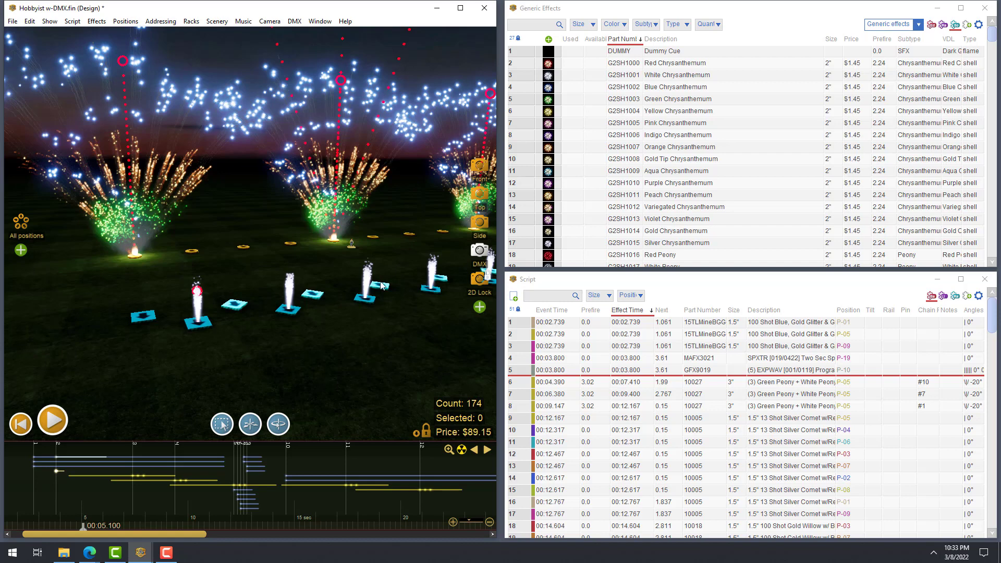
pyautogui.rightClick(147, 321)
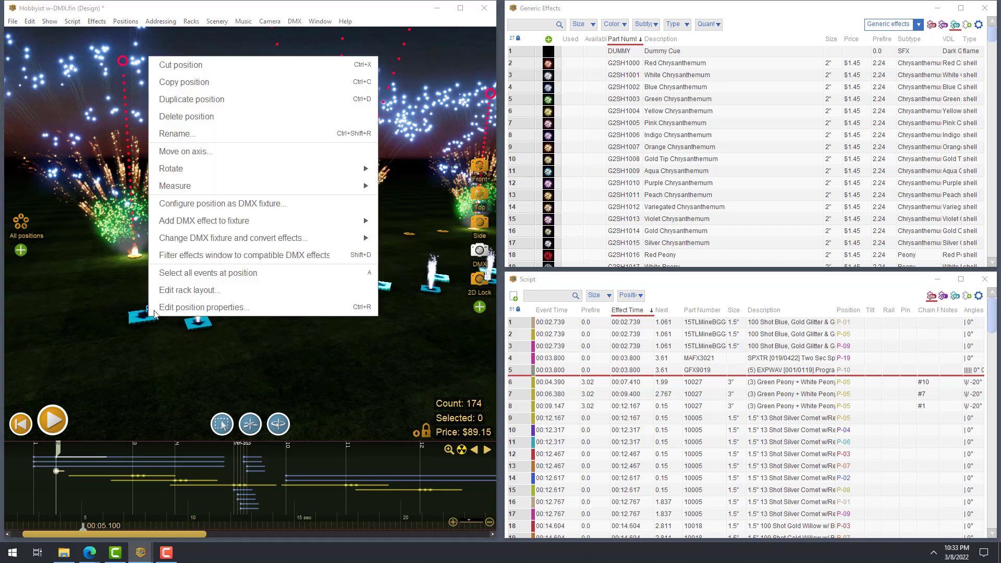
# Filter to P-10-compatible effects and place GFX9041 Macro Step LR 1>>15 Long on P-10 at 00:10.200.
pyautogui.click(309, 254)
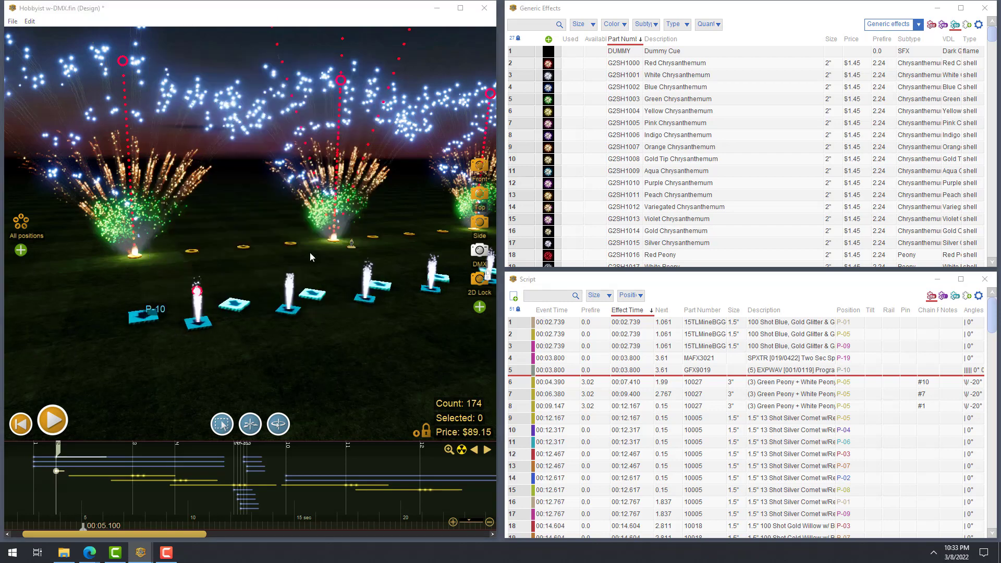
pyautogui.scroll(-10, 997, 67)
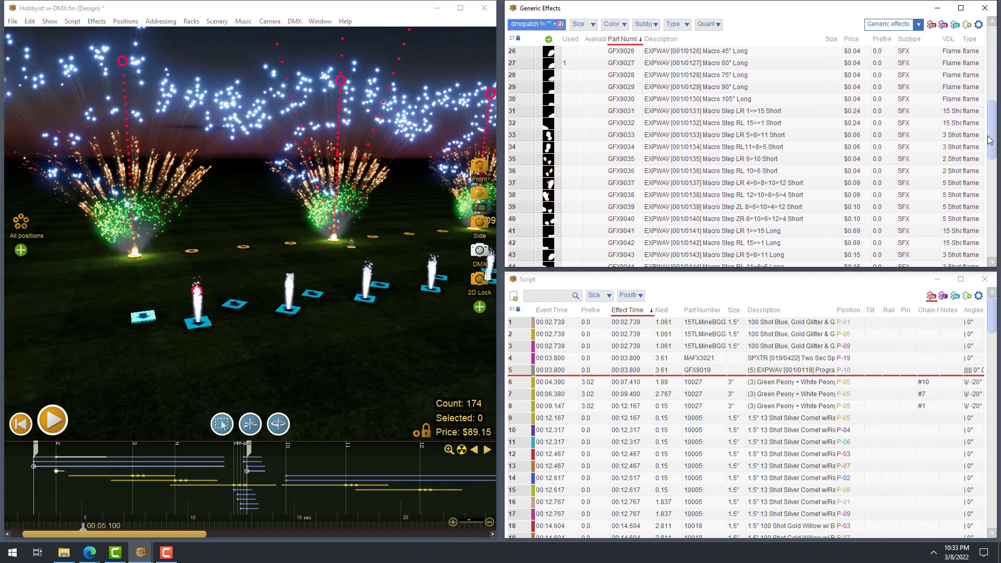
pyautogui.click(192, 502)
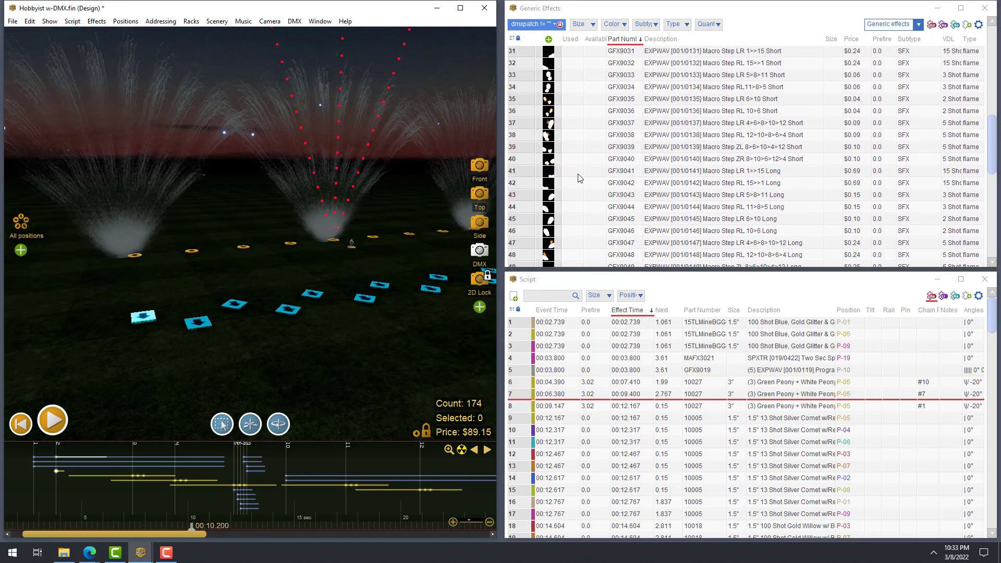
pyautogui.moveTo(550, 178); pyautogui.dragTo(143, 316)
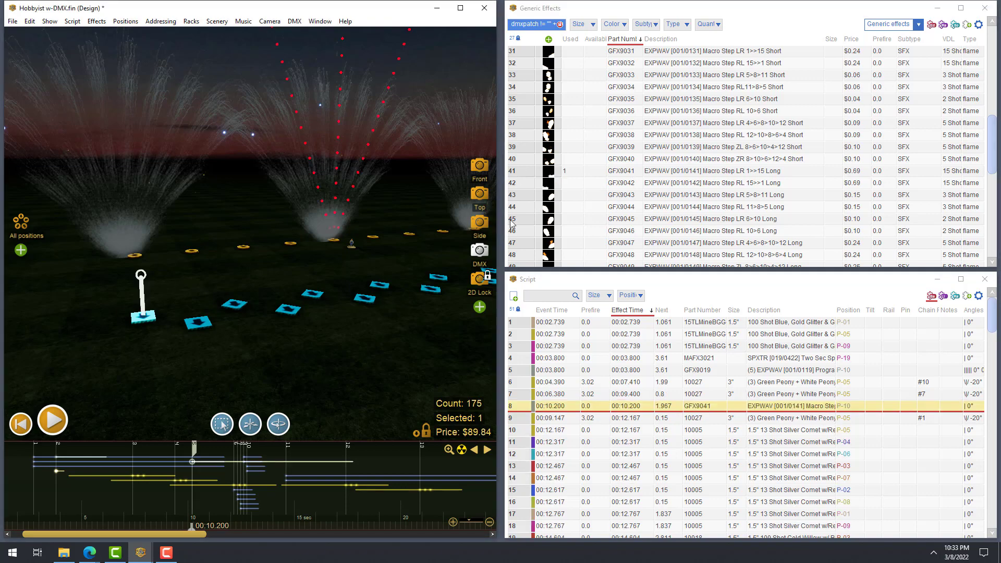
pyautogui.moveTo(193, 530); pyautogui.dragTo(68, 528)
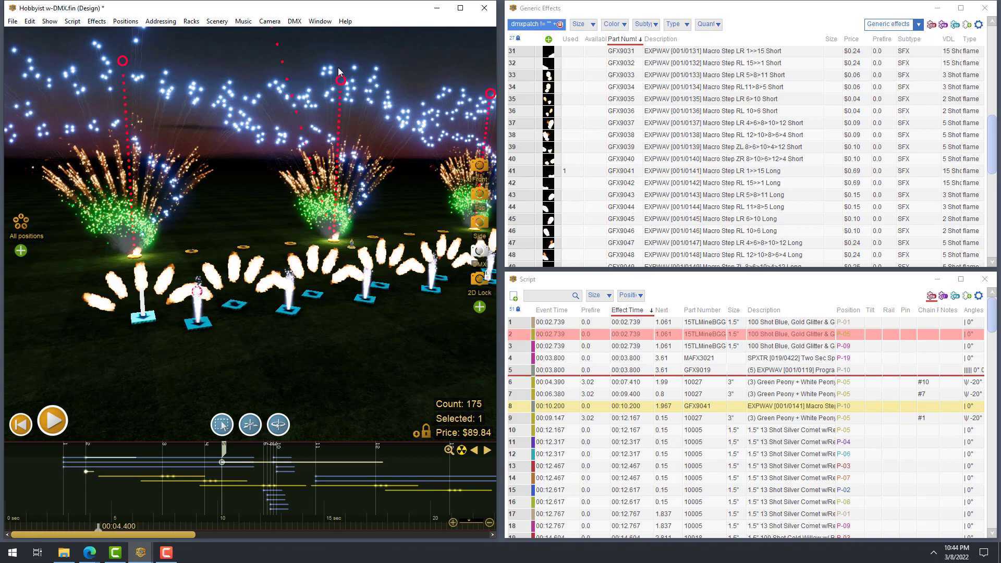
# Apply the Preset 4: Full Design layout and restore the usual columns in the Effects and Script lists.
pyautogui.click(321, 22)
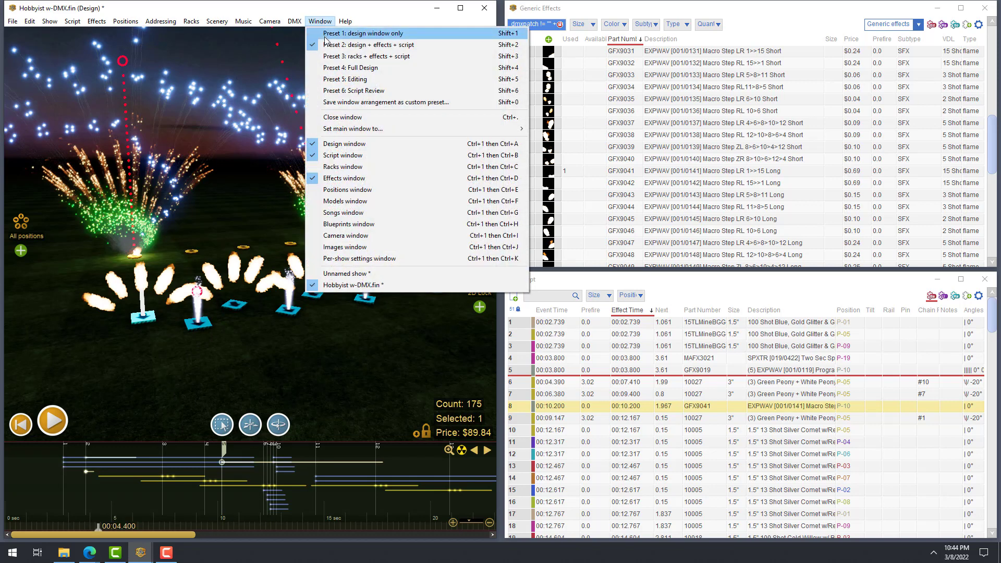
pyautogui.click(345, 68)
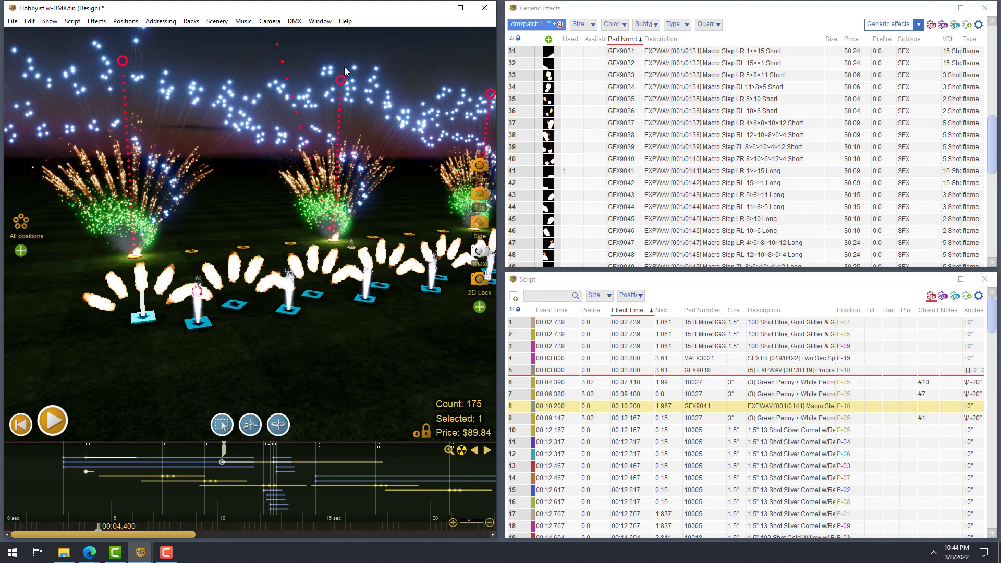
pyautogui.click(933, 26)
pyautogui.click(933, 26)
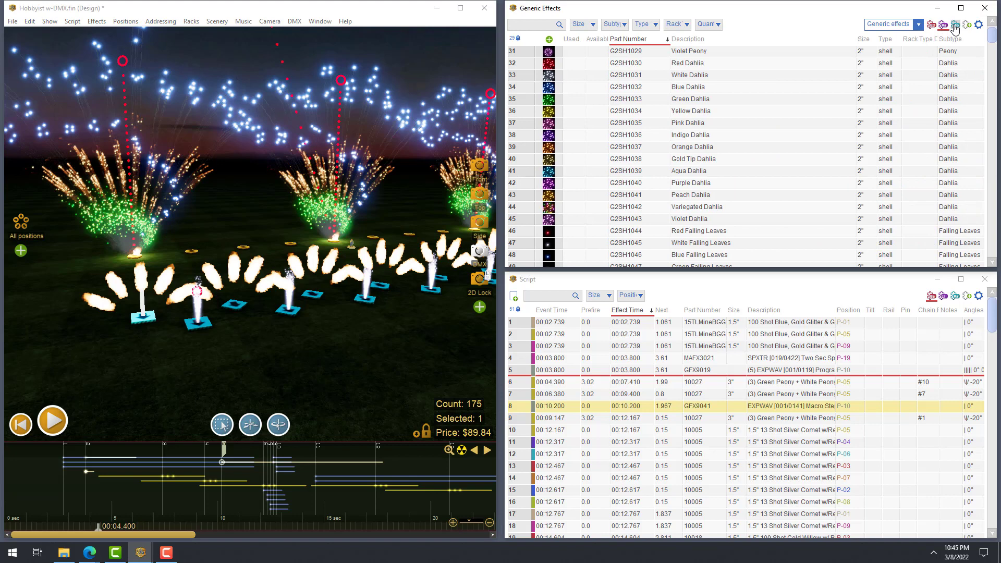
pyautogui.click(944, 296)
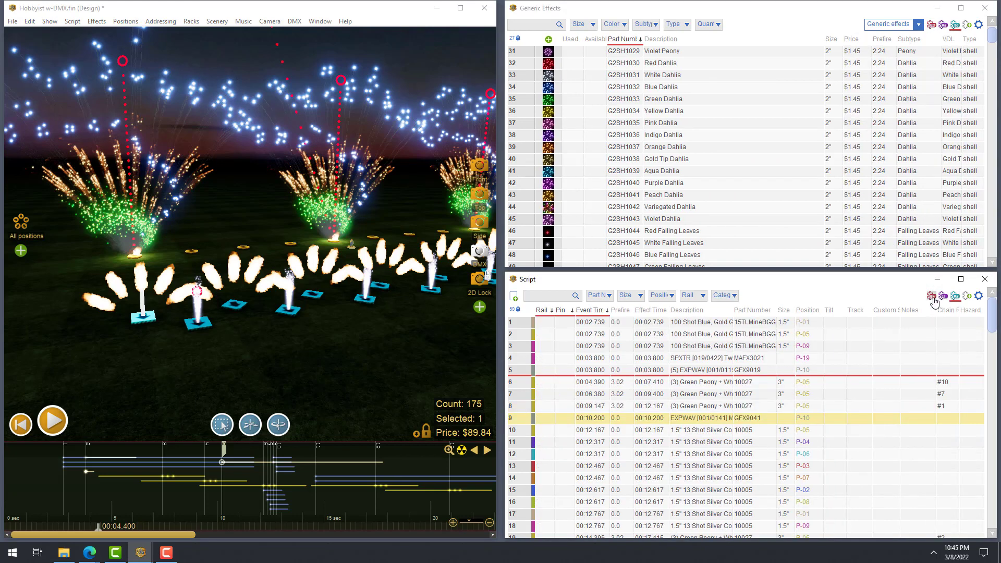
pyautogui.click(932, 297)
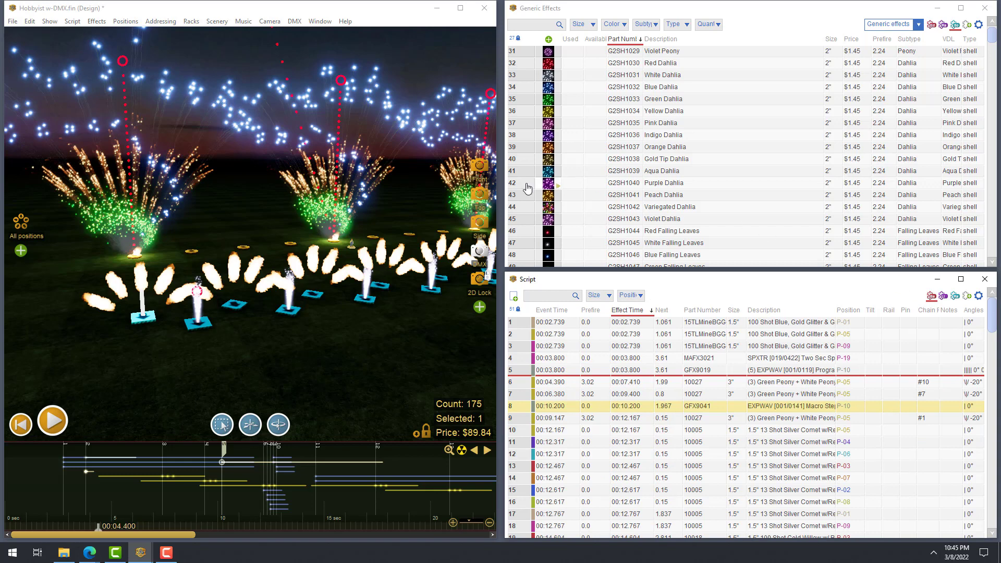
pyautogui.click(73, 22)
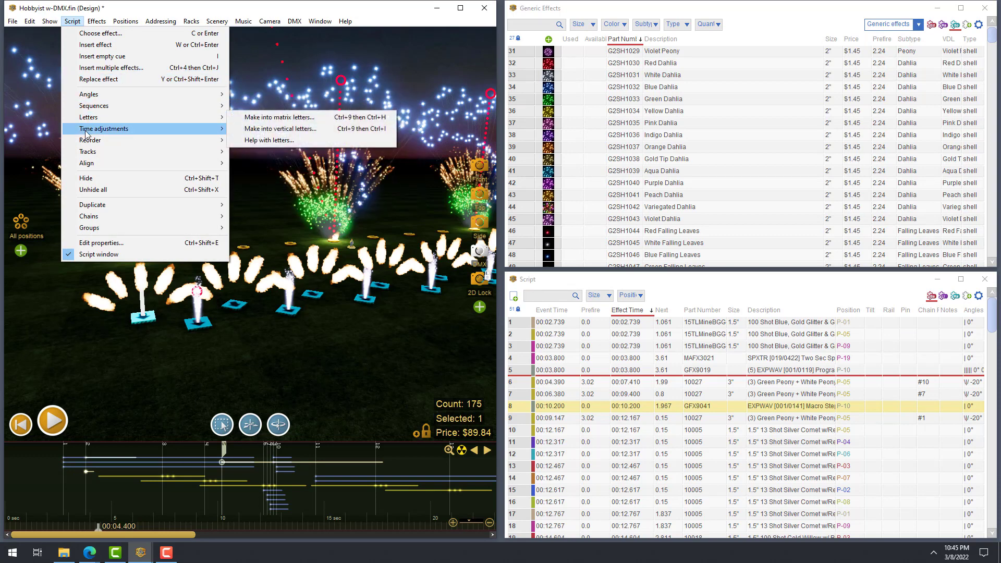
pyautogui.moveTo(87, 165)
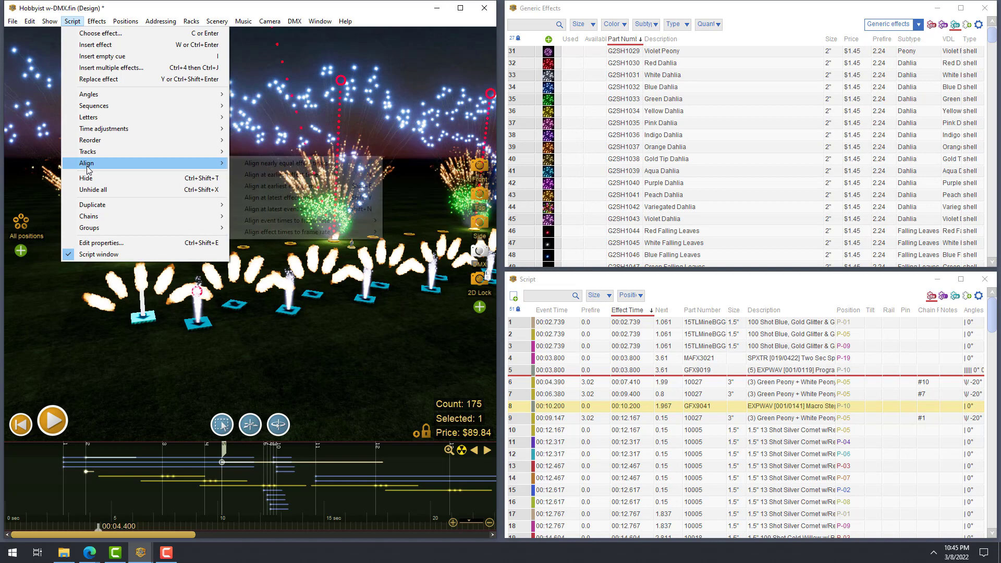
pyautogui.click(12, 23)
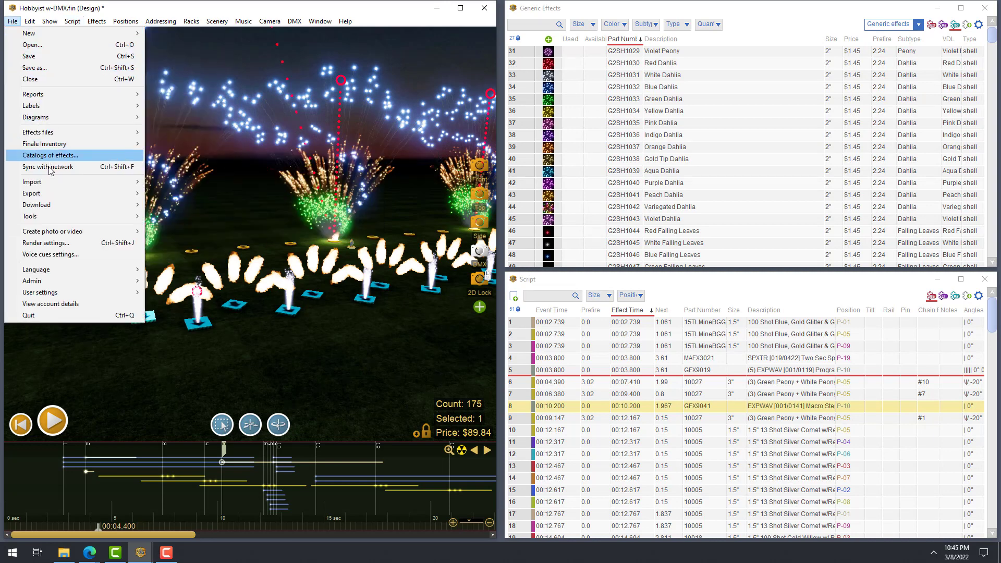
pyautogui.moveTo(82, 296)
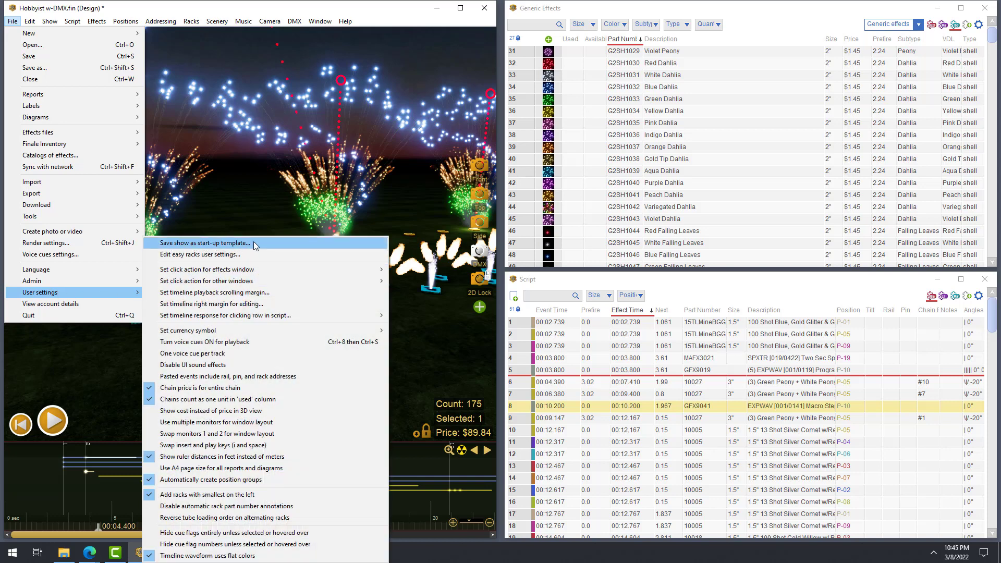
pyautogui.moveTo(86, 92)
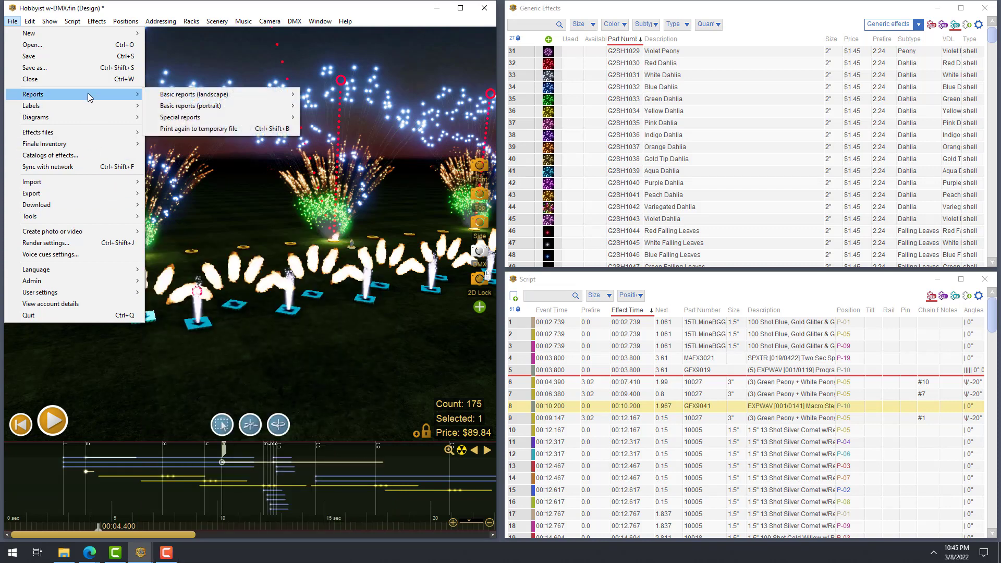
pyautogui.moveTo(163, 119)
pyautogui.moveTo(126, 106)
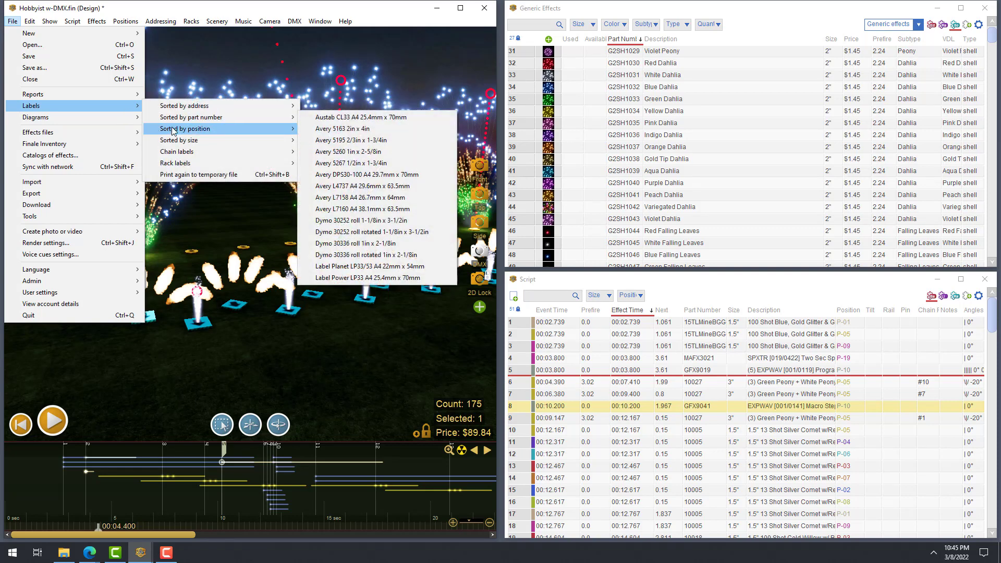
pyautogui.moveTo(176, 142)
pyautogui.moveTo(178, 165)
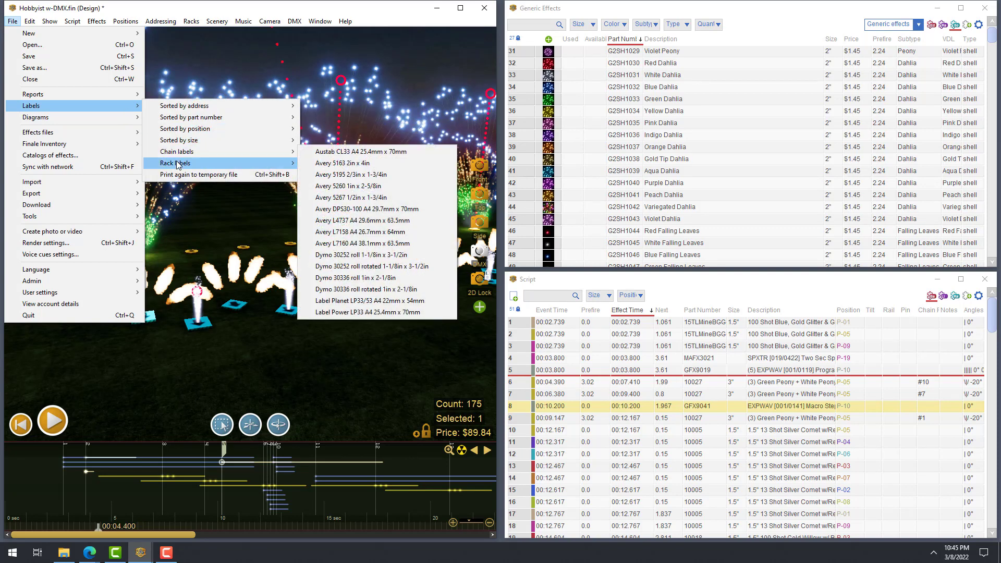
pyautogui.click(276, 10)
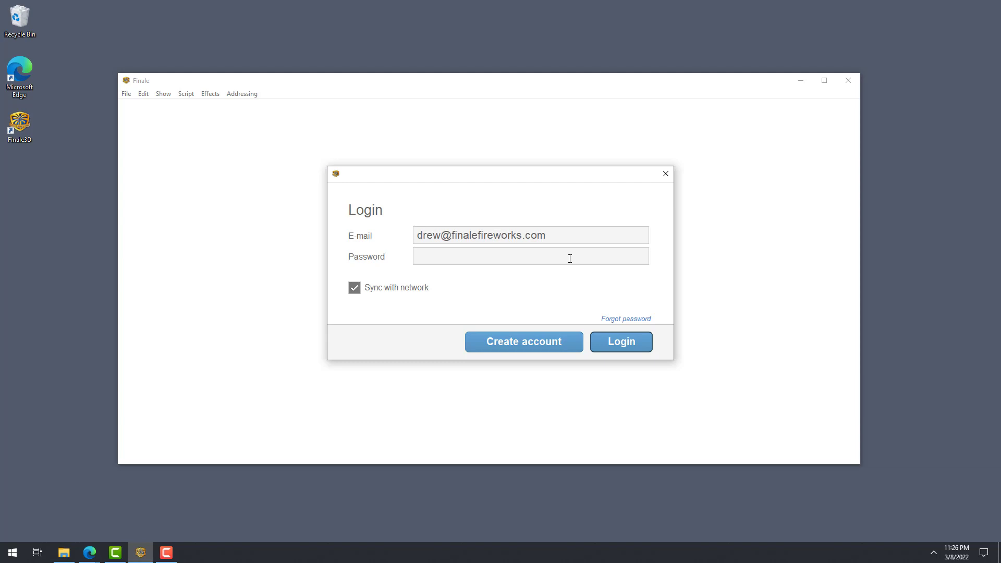
# Log in with the account password and dismiss the Account dialog showing the Finale 3D Pro license.
pyautogui.click(570, 259)
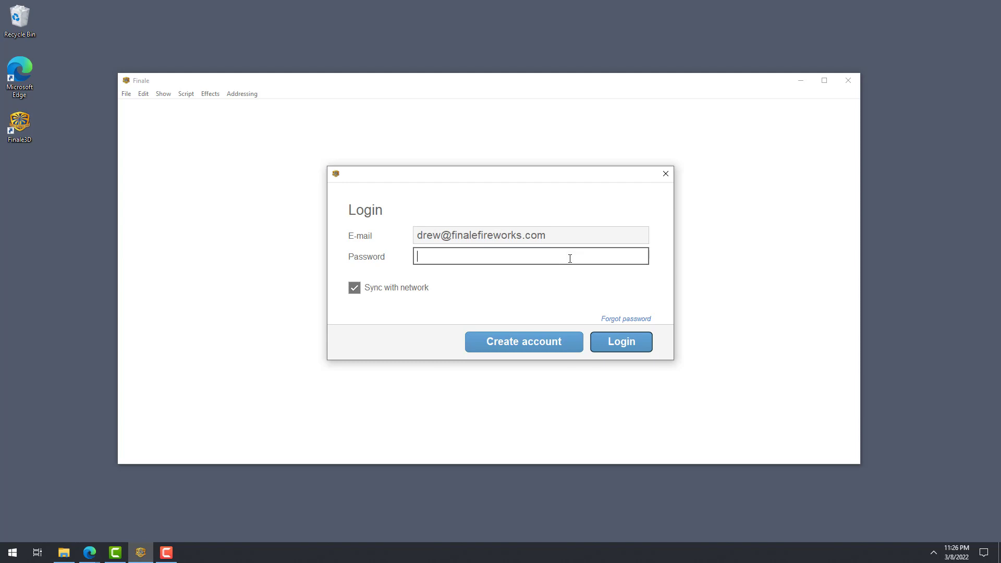
pyautogui.write('********')
pyautogui.press('Return')
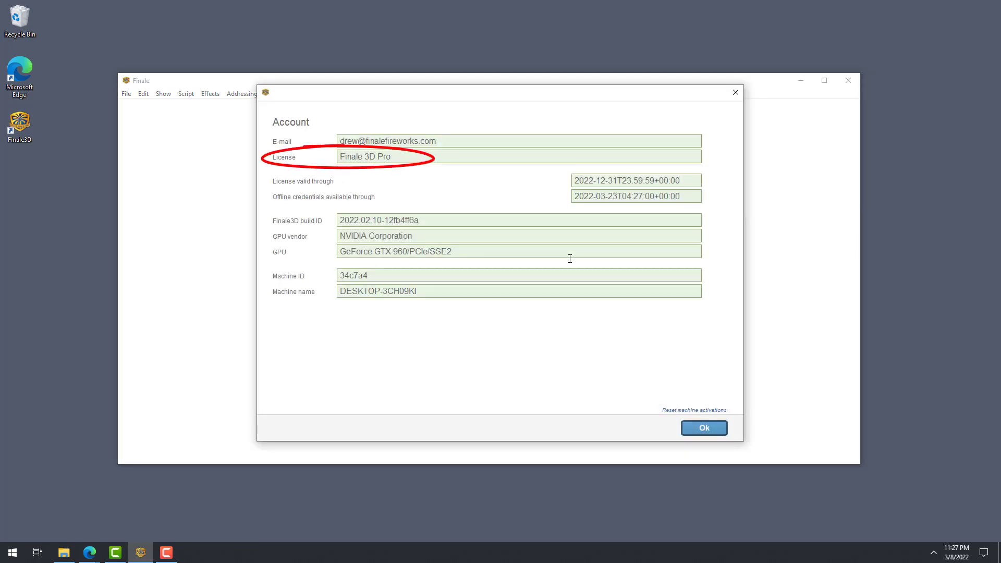
pyautogui.click(704, 432)
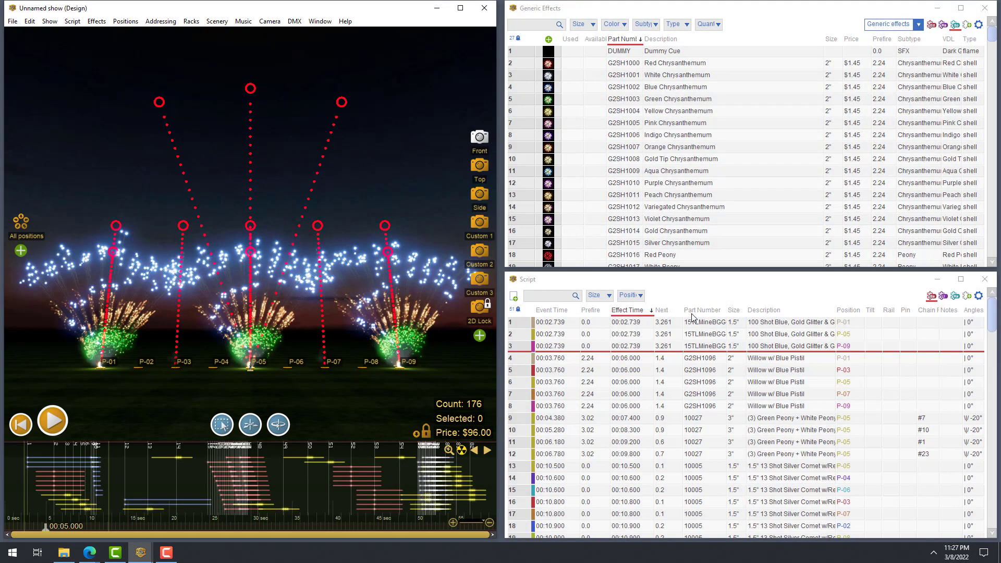
# Switch to the racks, effects and script layout and step through racks of P-01, P-02, P-03, then P-05.
pyautogui.click(319, 22)
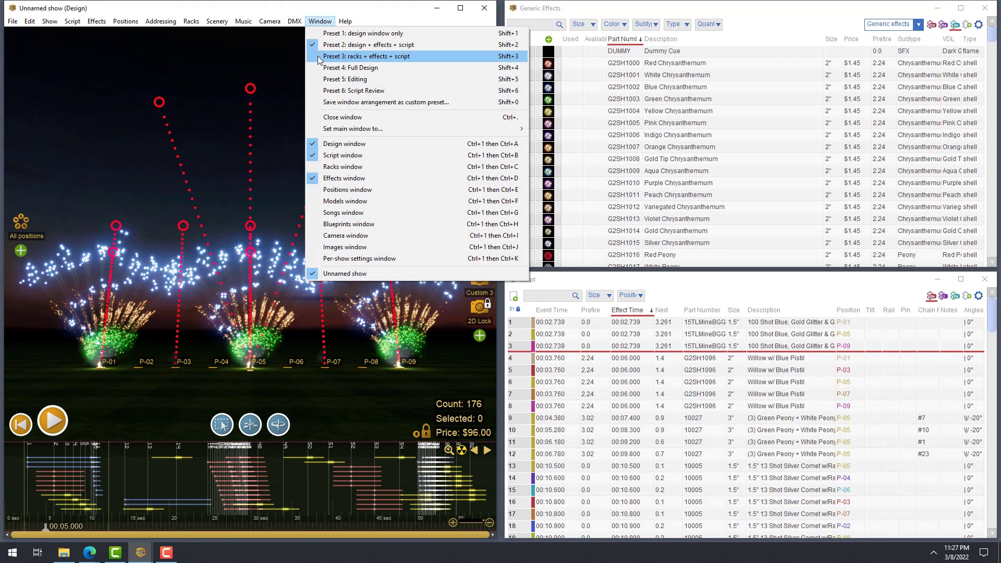
pyautogui.click(318, 55)
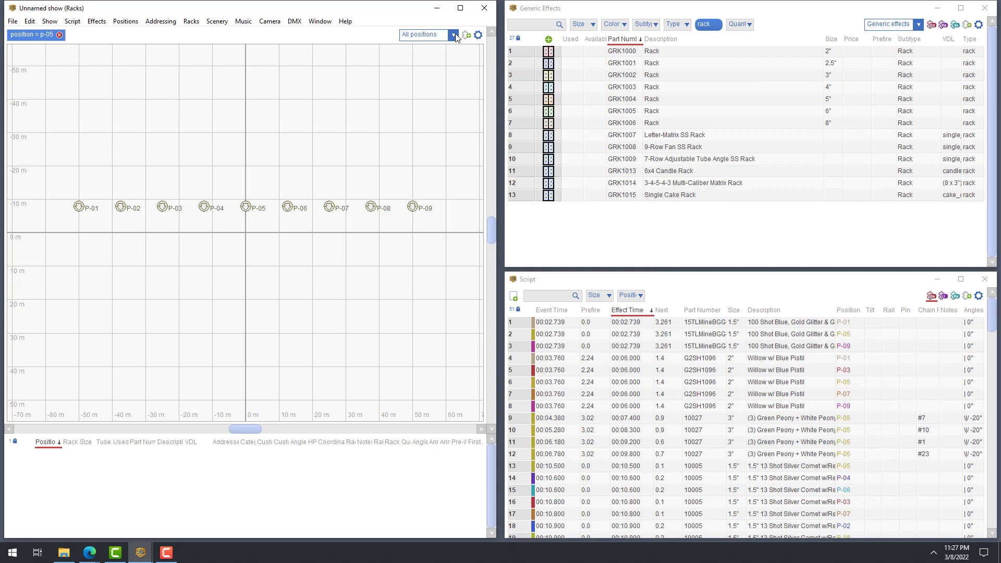
pyautogui.click(454, 35)
pyautogui.click(444, 62)
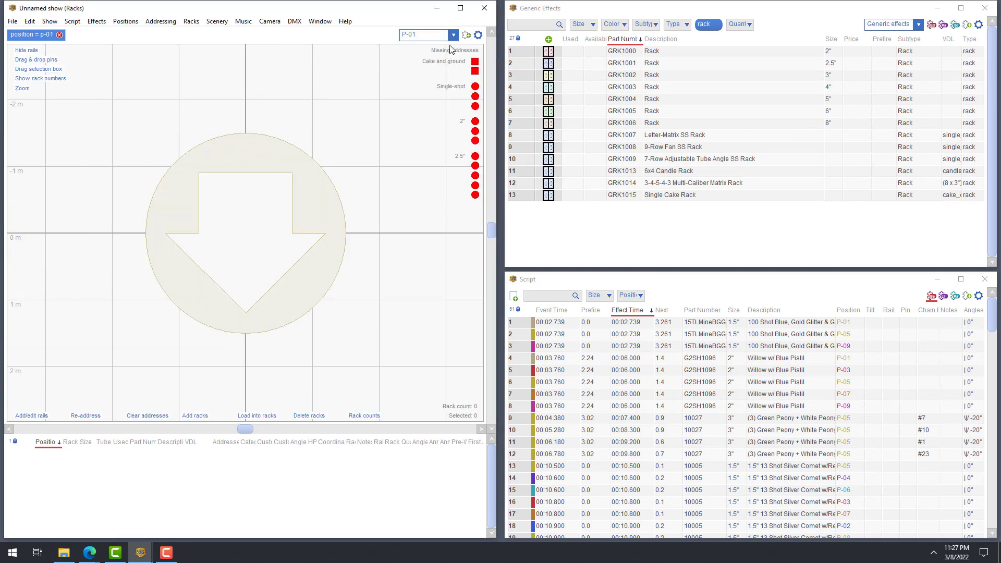
pyautogui.click(454, 35)
pyautogui.click(443, 78)
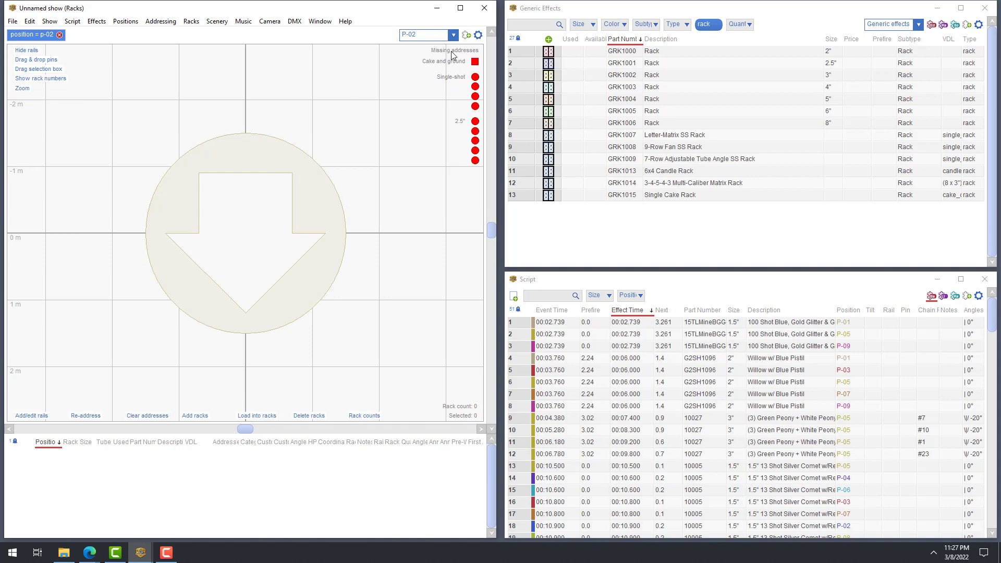
pyautogui.click(454, 35)
pyautogui.click(436, 104)
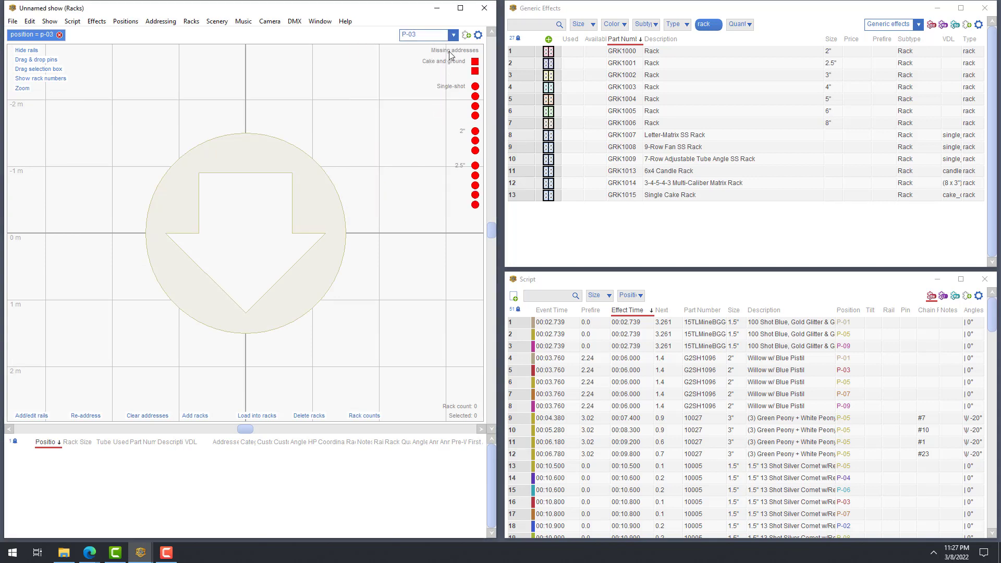
pyautogui.click(453, 35)
pyautogui.click(436, 133)
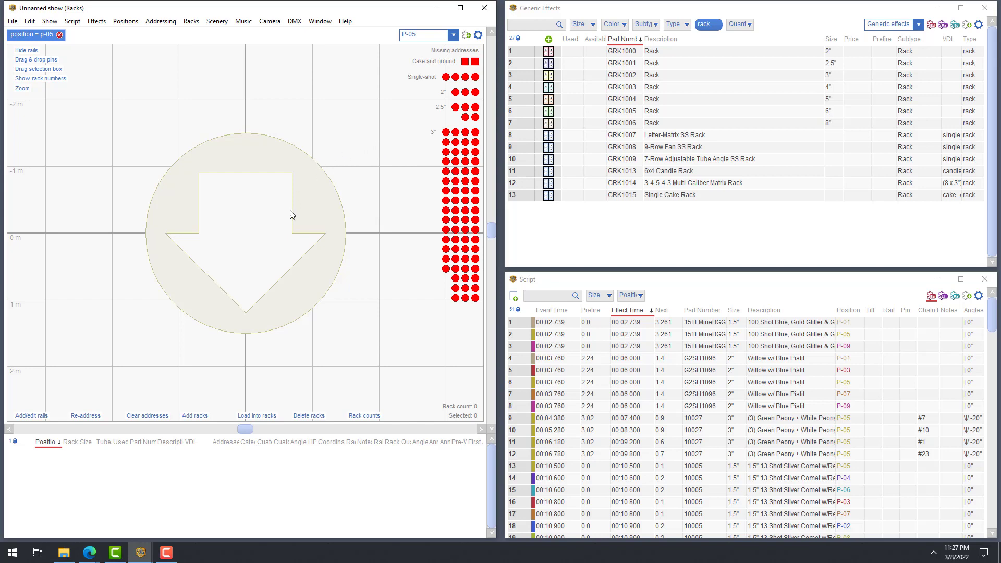
# Add racks to P-05, including cake and ground racks and single-shot racks.
pyautogui.click(195, 416)
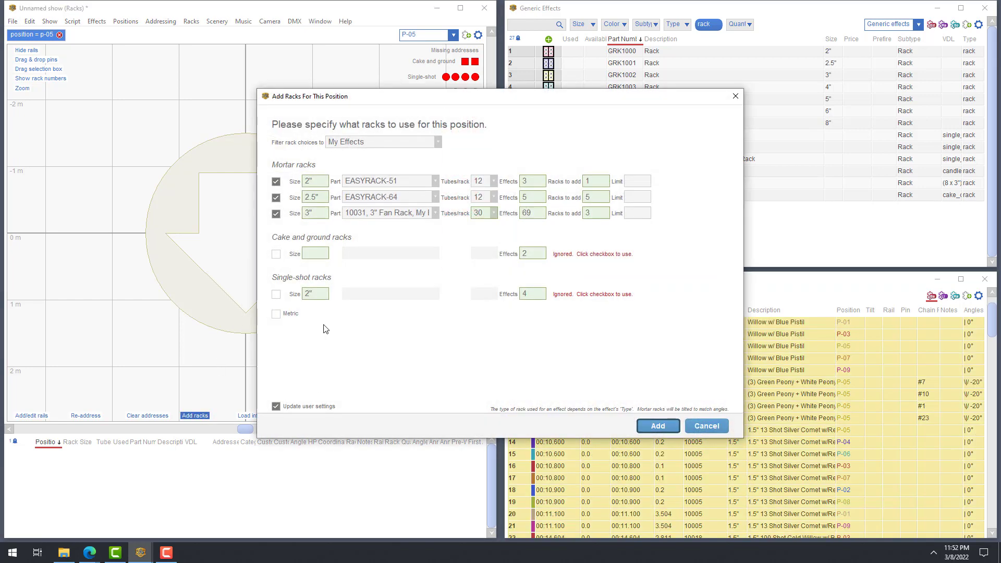
pyautogui.click(276, 254)
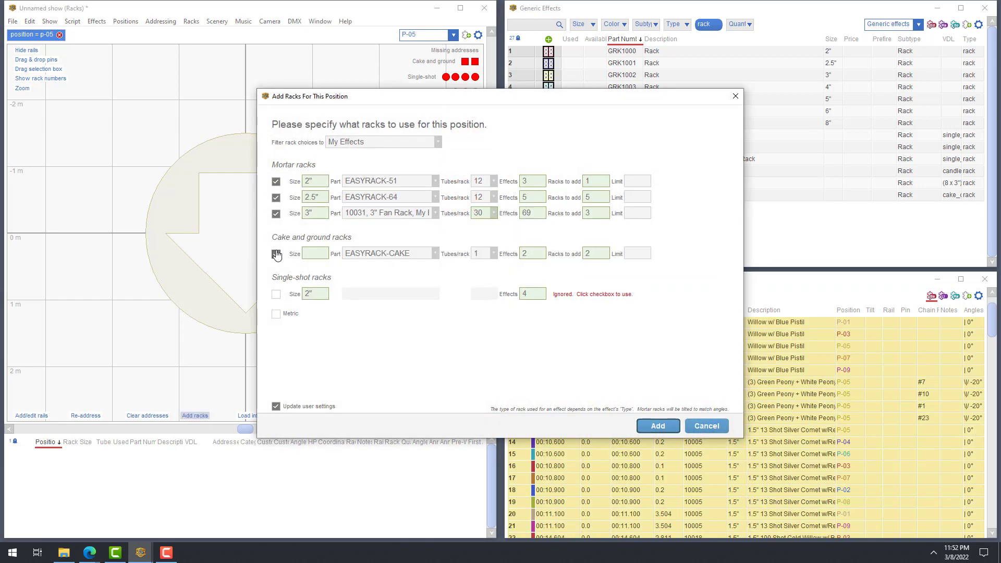
pyautogui.click(276, 296)
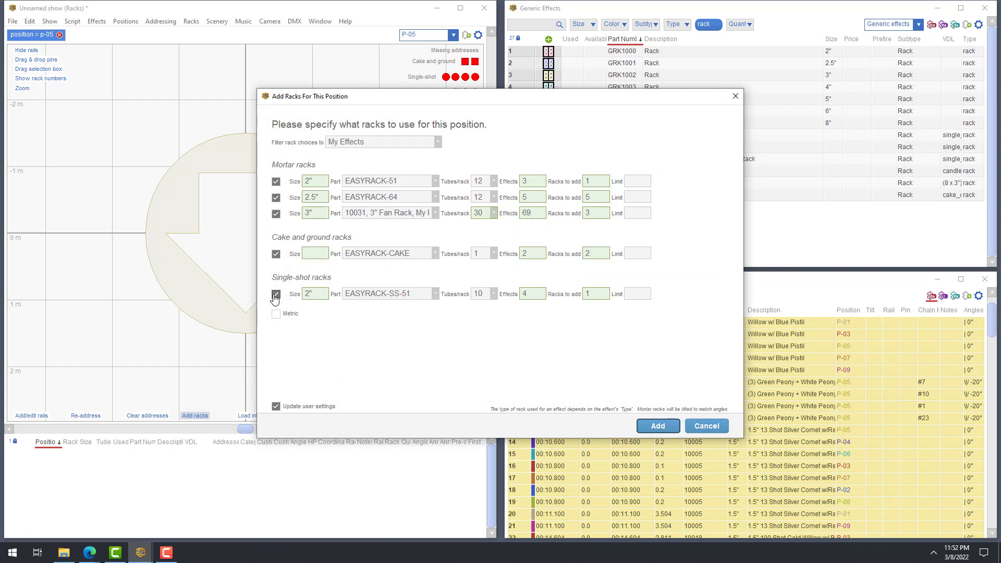
pyautogui.click(658, 426)
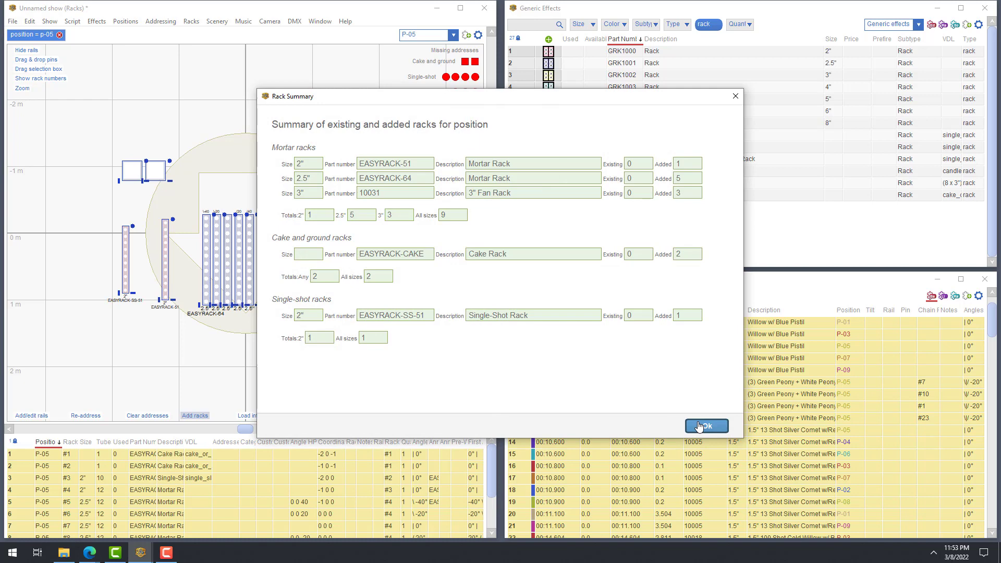
pyautogui.click(699, 425)
# Move the new racks up and right, and place the three 3" fan racks onto the circle.
pyautogui.moveTo(320, 271); pyautogui.dragTo(380, 181)
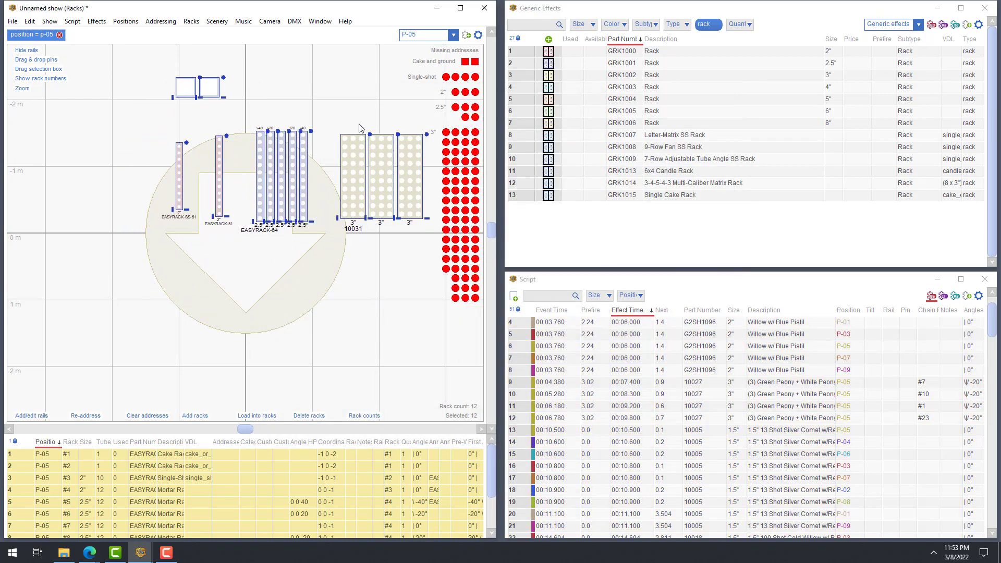
pyautogui.click(334, 123)
pyautogui.moveTo(334, 123); pyautogui.dragTo(429, 224)
pyautogui.moveTo(377, 172); pyautogui.dragTo(239, 292)
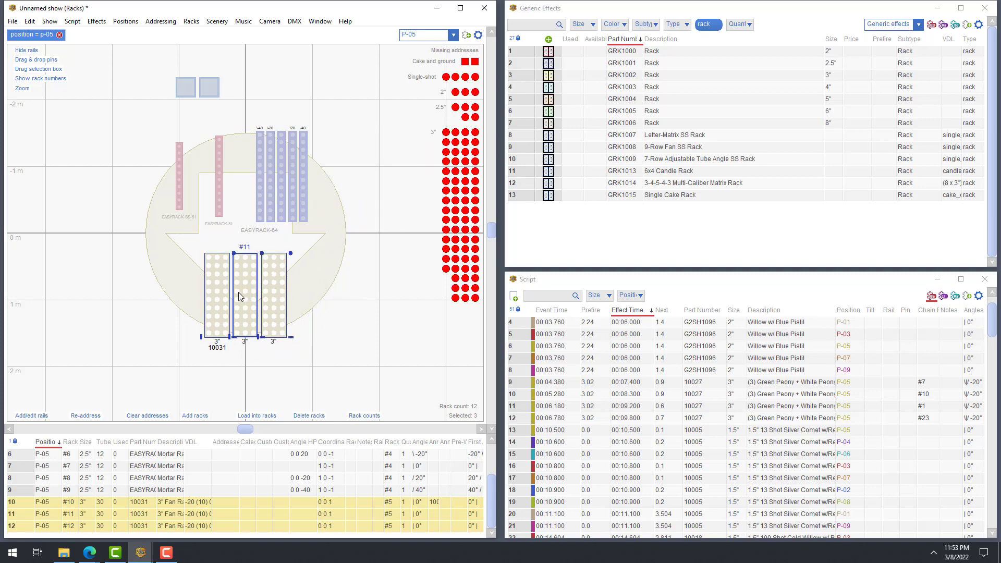
pyautogui.click(152, 340)
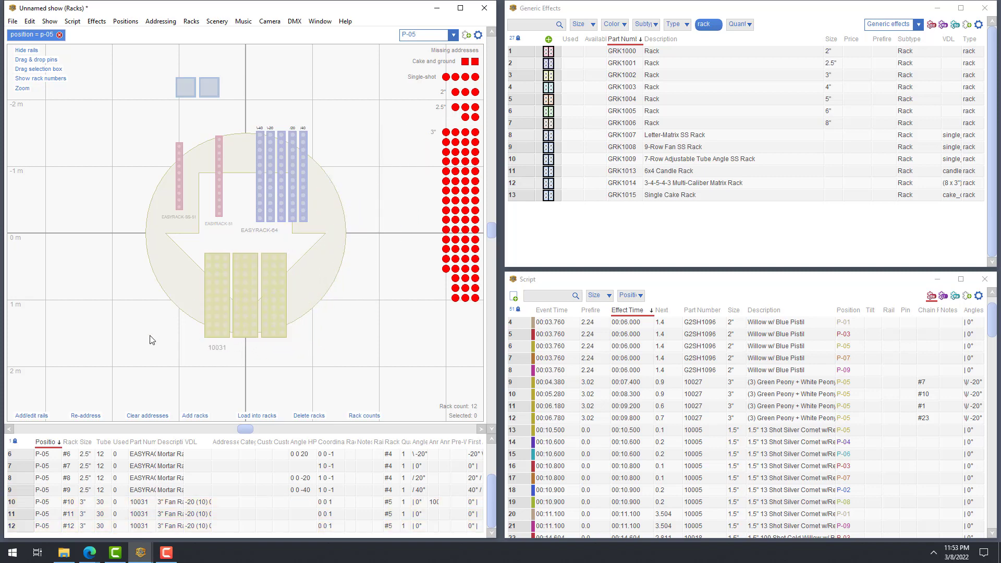
# Re-address P-05's racks, then spread fan racks 01 and 02 further apart.
pyautogui.click(86, 416)
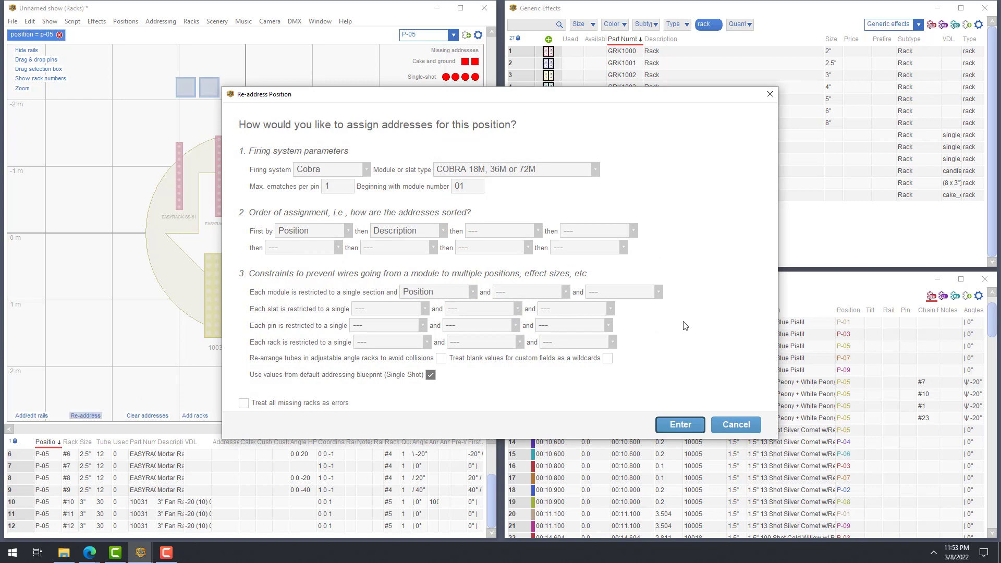
pyautogui.click(673, 424)
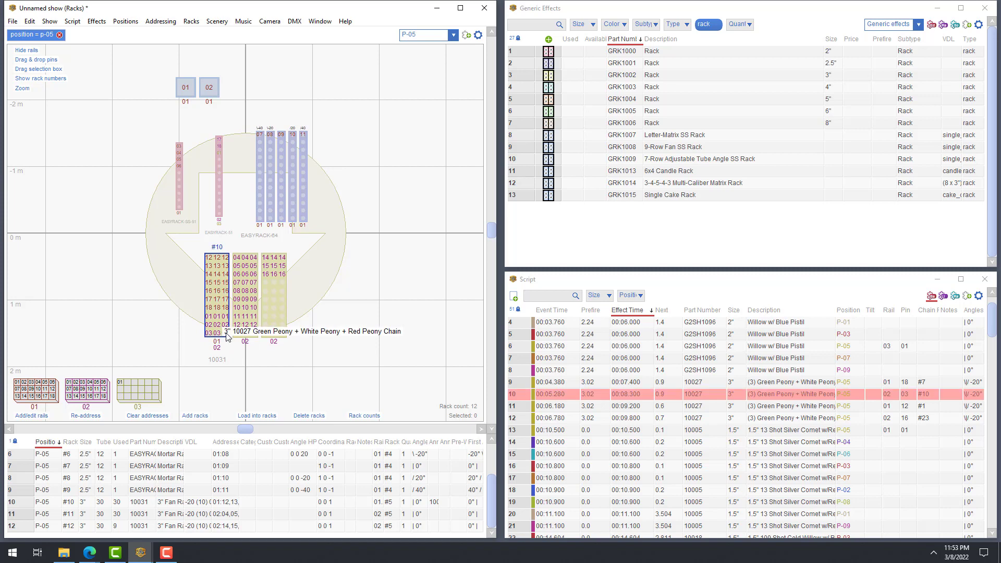
pyautogui.moveTo(281, 334); pyautogui.dragTo(317, 330)
pyautogui.moveTo(219, 321); pyautogui.dragTo(171, 321)
# Re-address again with Rack Cluster as the second module constraint, then restore the Preset 1 design layout.
pyautogui.click(87, 416)
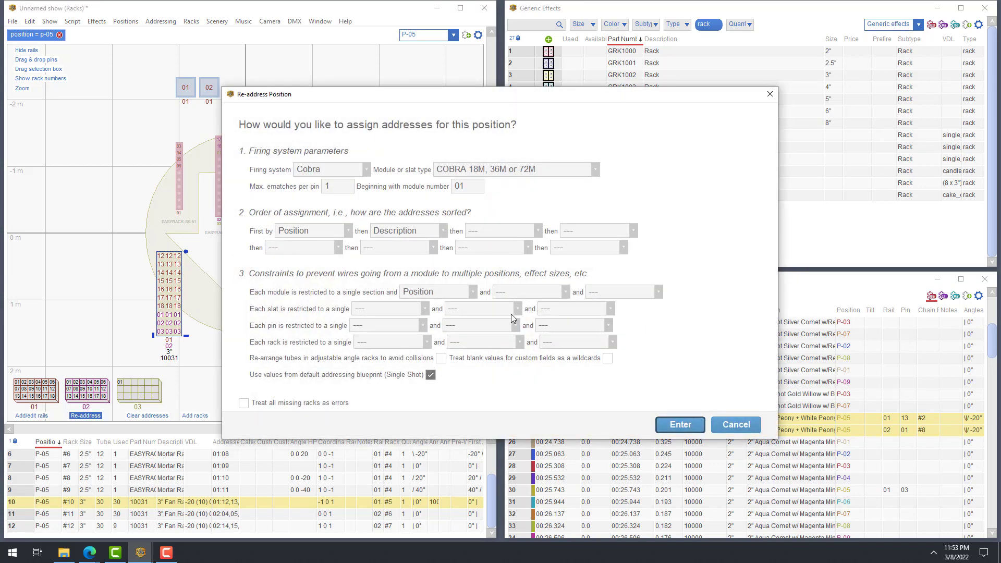
pyautogui.click(516, 292)
pyautogui.scroll(-6, 534, 350)
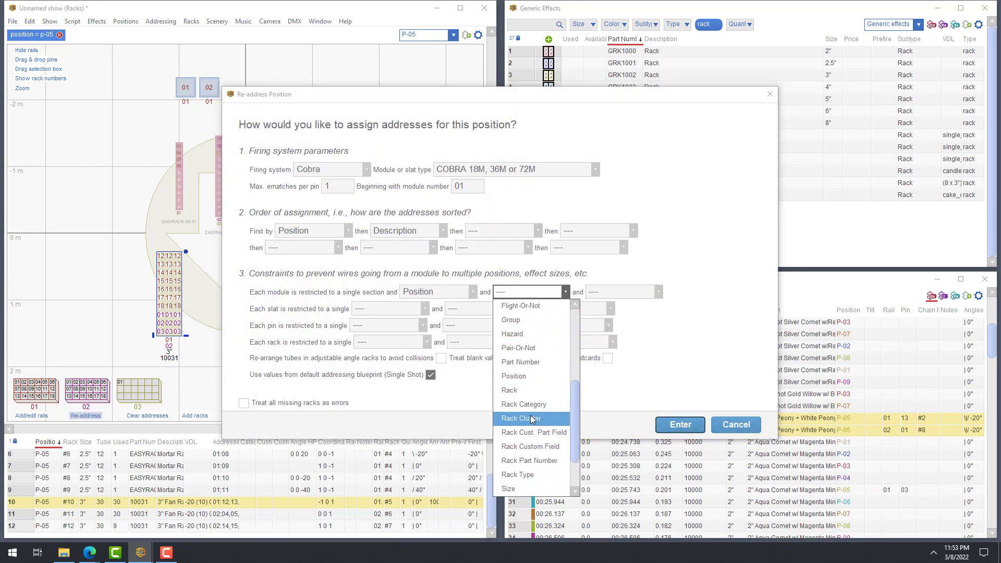
pyautogui.click(537, 418)
pyautogui.click(680, 425)
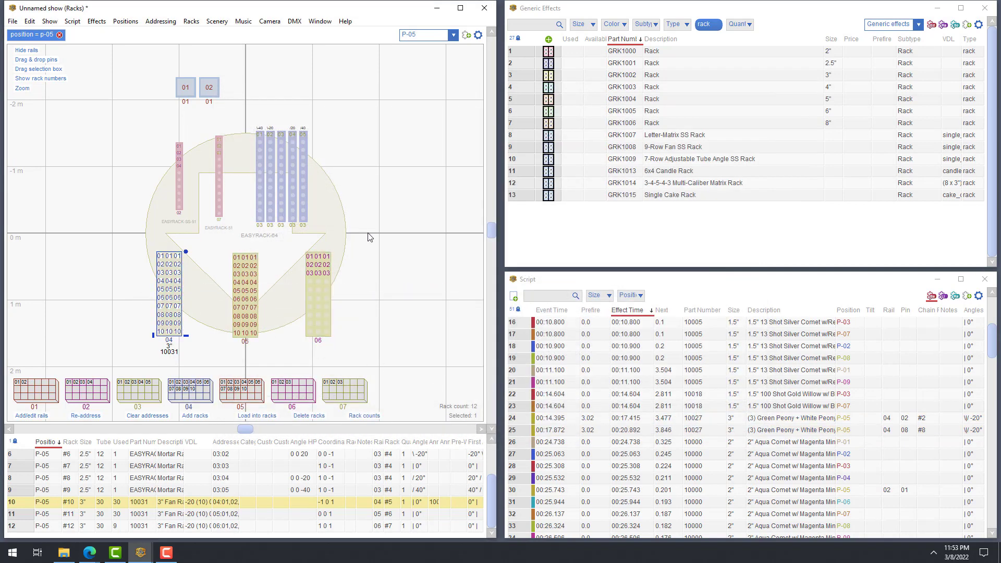
pyautogui.click(320, 22)
pyautogui.click(360, 33)
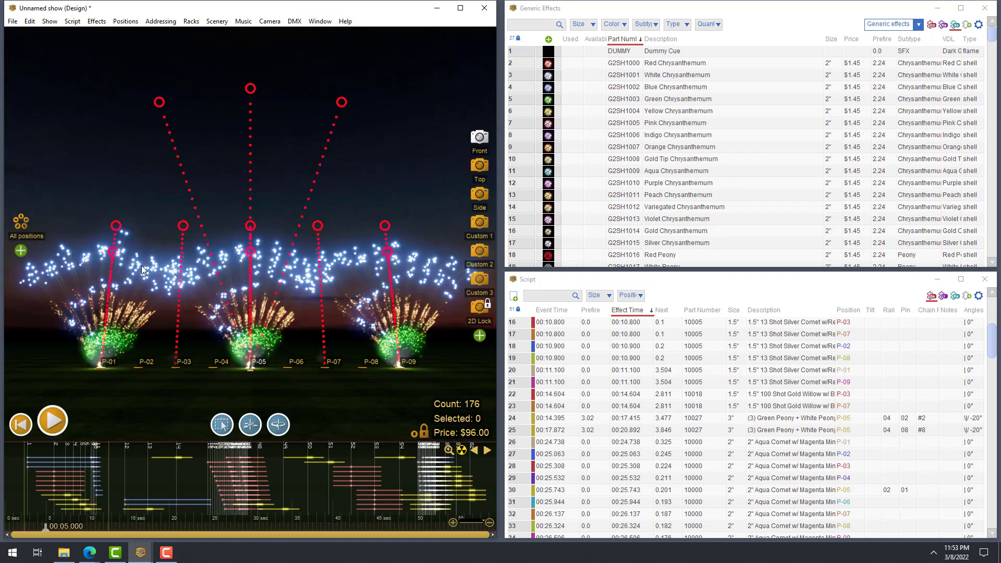
# Set position P-01's addressing blueprint to Single Shot.
pyautogui.rightClick(113, 361)
pyautogui.click(145, 357)
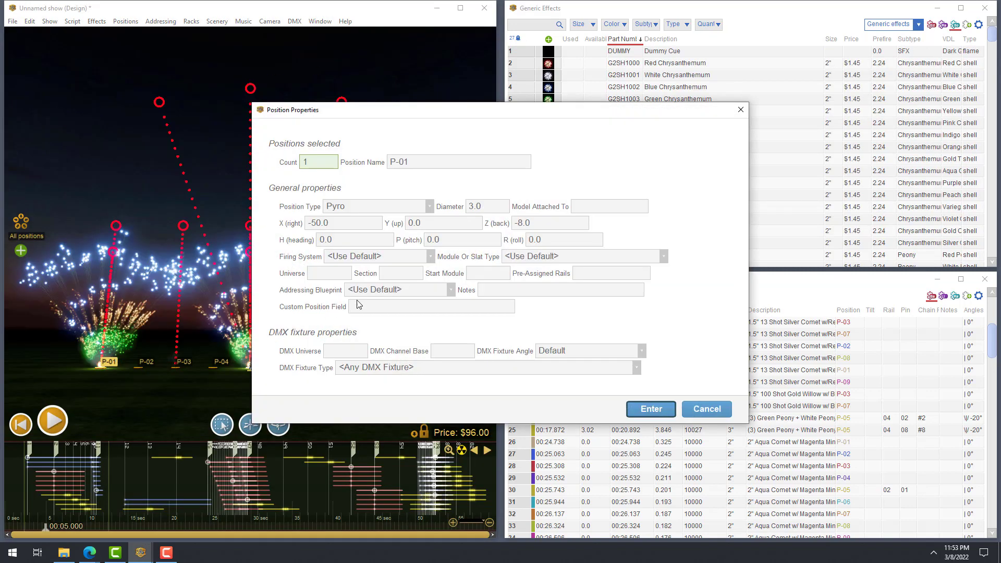
pyautogui.click(388, 291)
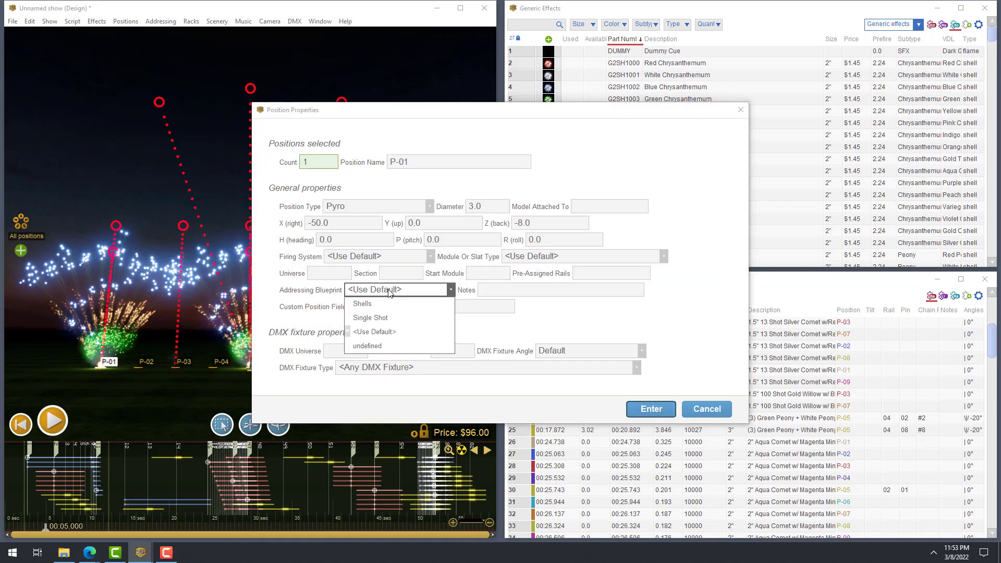
pyautogui.click(390, 318)
pyautogui.click(649, 409)
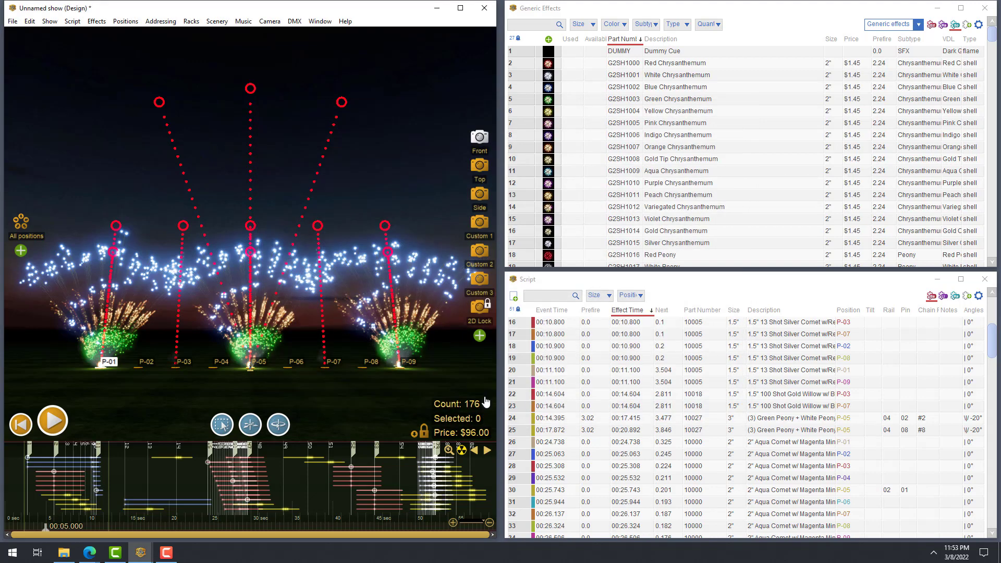
# Set position P-05's addressing blueprint to Shells.
pyautogui.rightClick(271, 367)
pyautogui.click(303, 411)
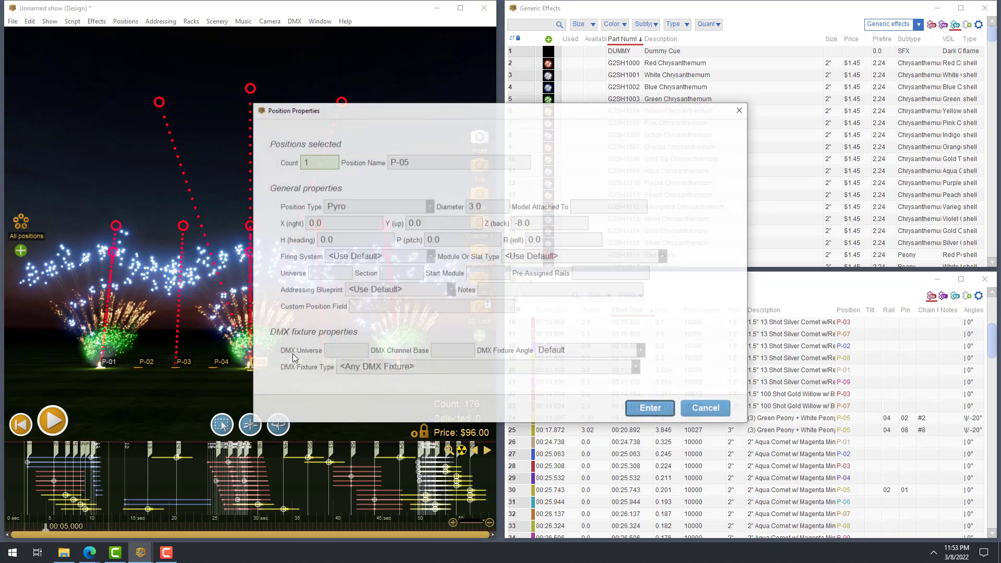
pyautogui.click(387, 290)
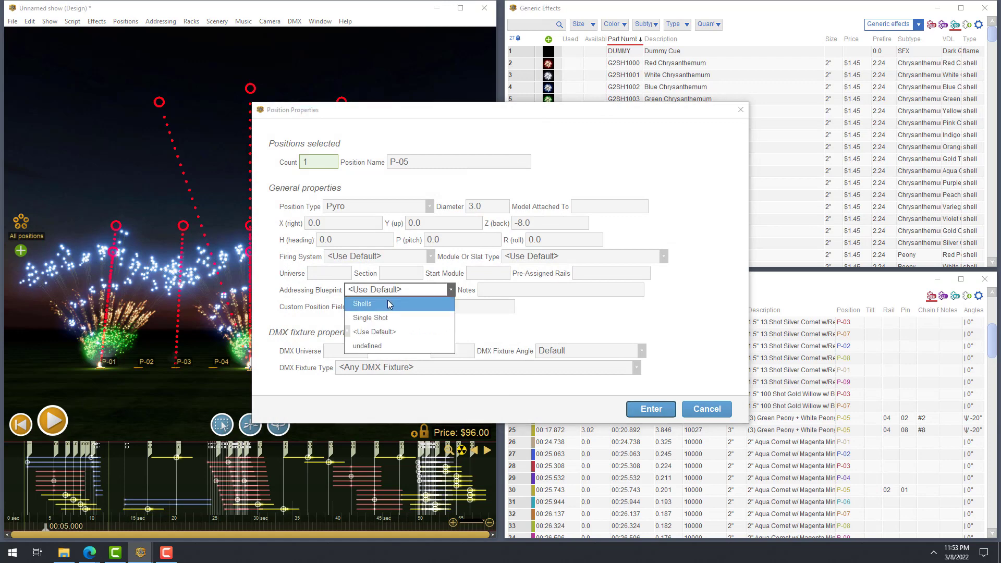
pyautogui.click(387, 303)
pyautogui.click(654, 406)
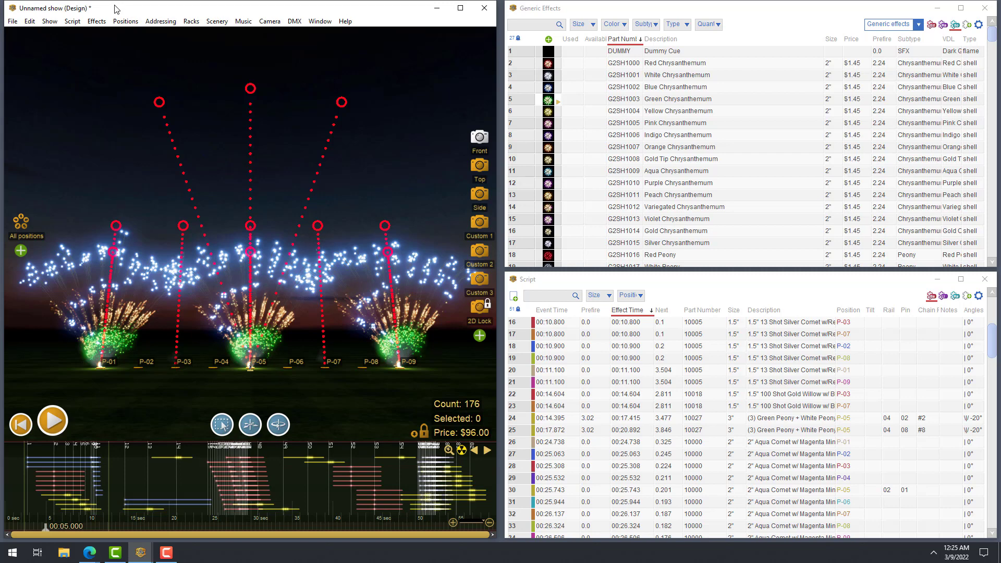
# Start a new empty show, agreeing to unlock and clear the positions.
pyautogui.click(12, 22)
pyautogui.moveTo(14, 34)
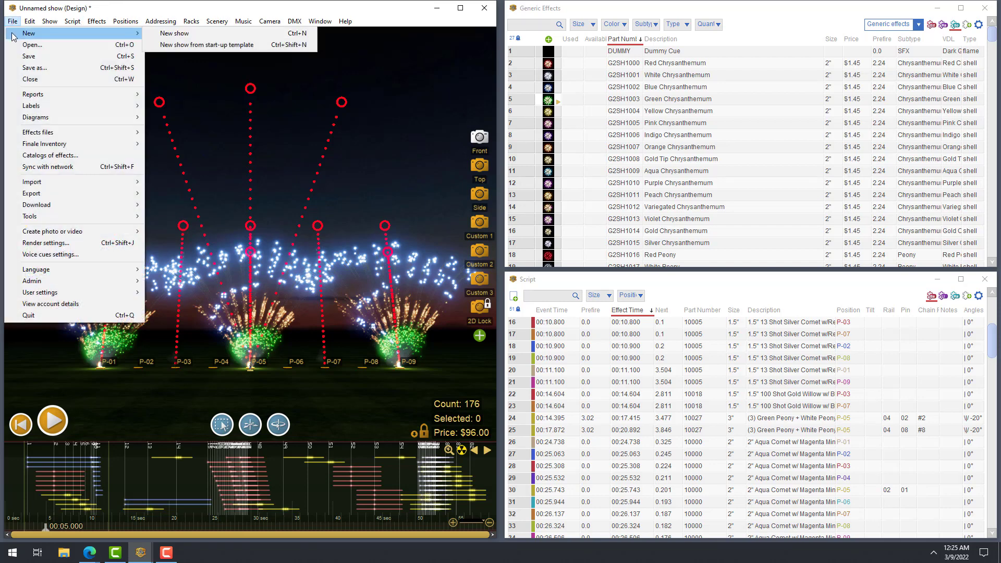
pyautogui.click(157, 35)
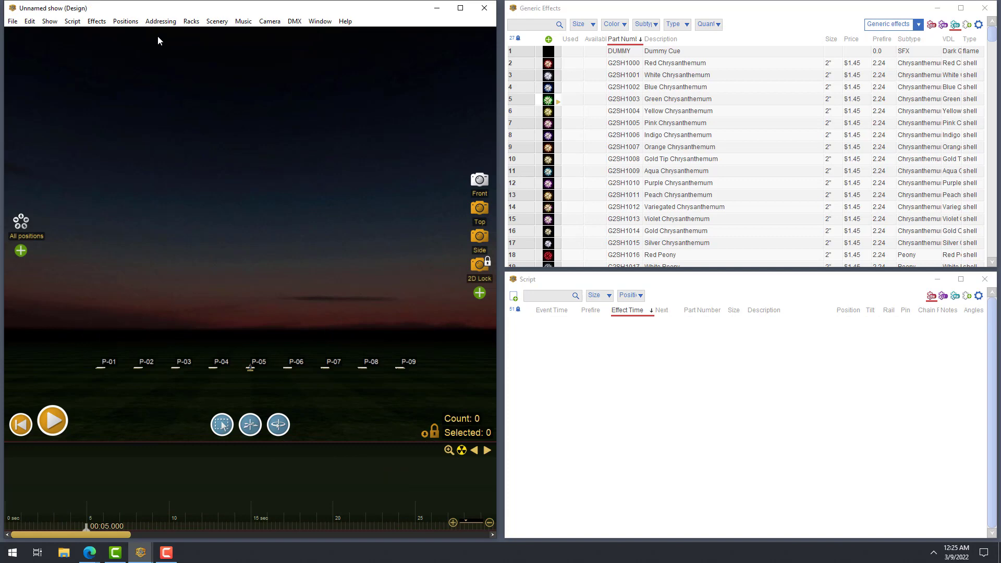
pyautogui.press('Return')
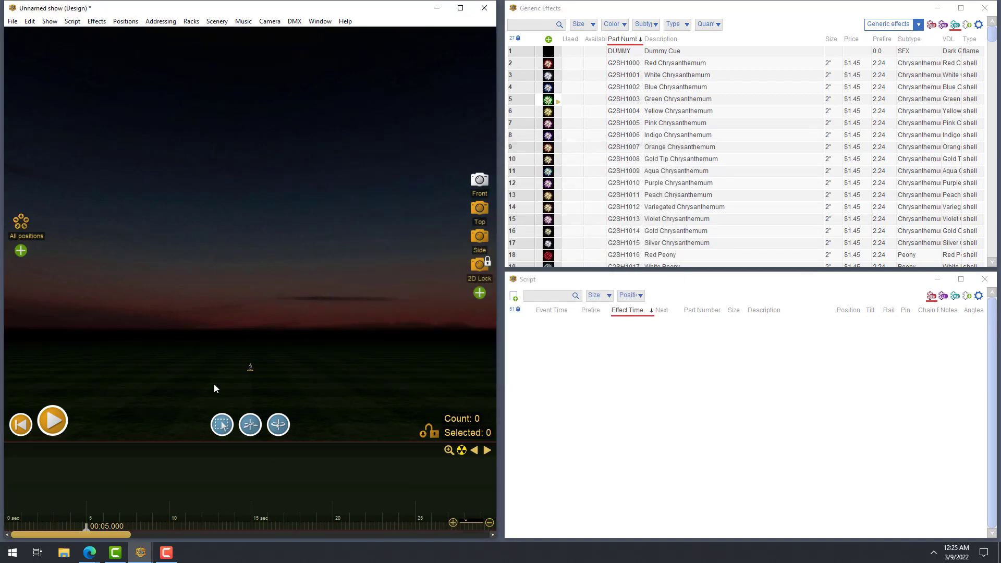
# Copy the Mexico City Metropolitan Cathedral's coordinates from Google Maps in Edge, then minimize the browser.
pyautogui.moveTo(90, 552)
pyautogui.click(143, 520)
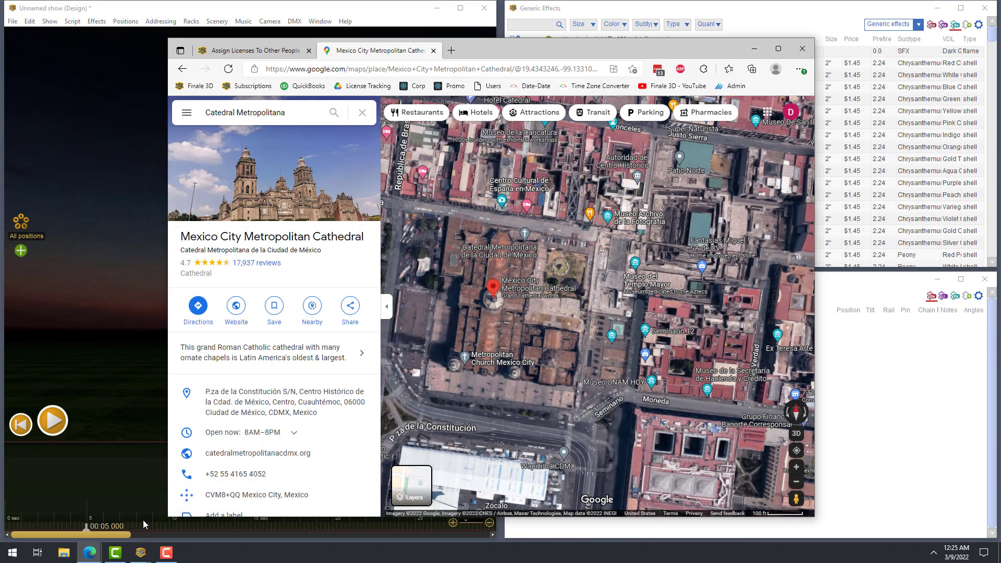
pyautogui.rightClick(495, 310)
pyautogui.click(510, 315)
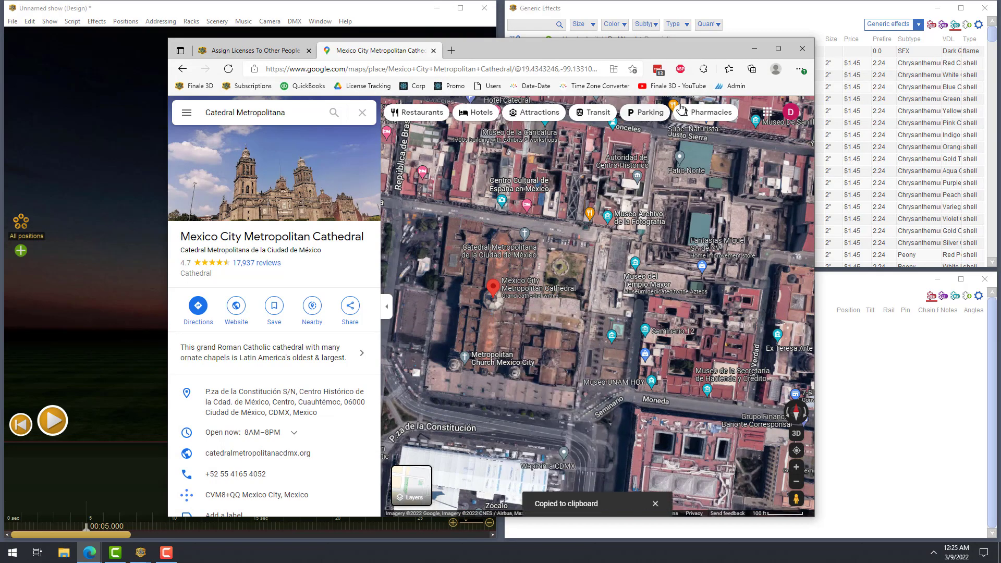
pyautogui.click(754, 46)
pyautogui.click(218, 22)
# Set the ground to the Google map at the pasted cathedral coordinates 19.43, -99.13.
pyautogui.moveTo(329, 35)
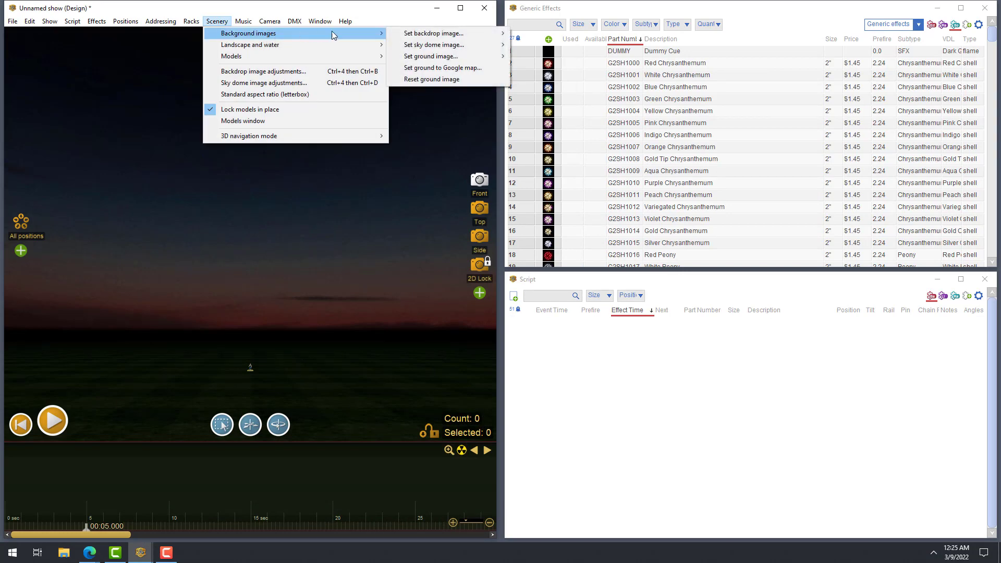
pyautogui.click(442, 68)
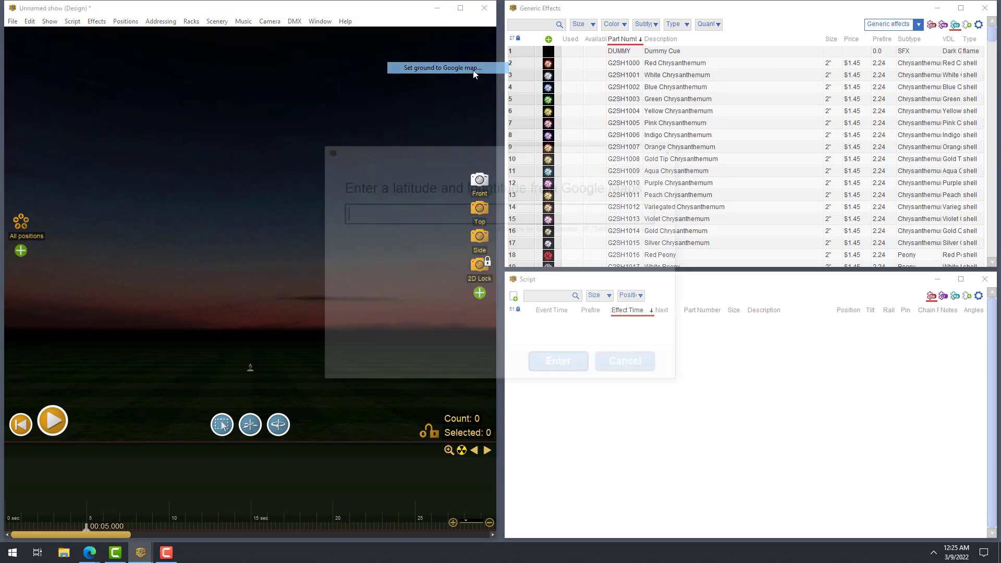
pyautogui.hotkey('ctrl', 'v')
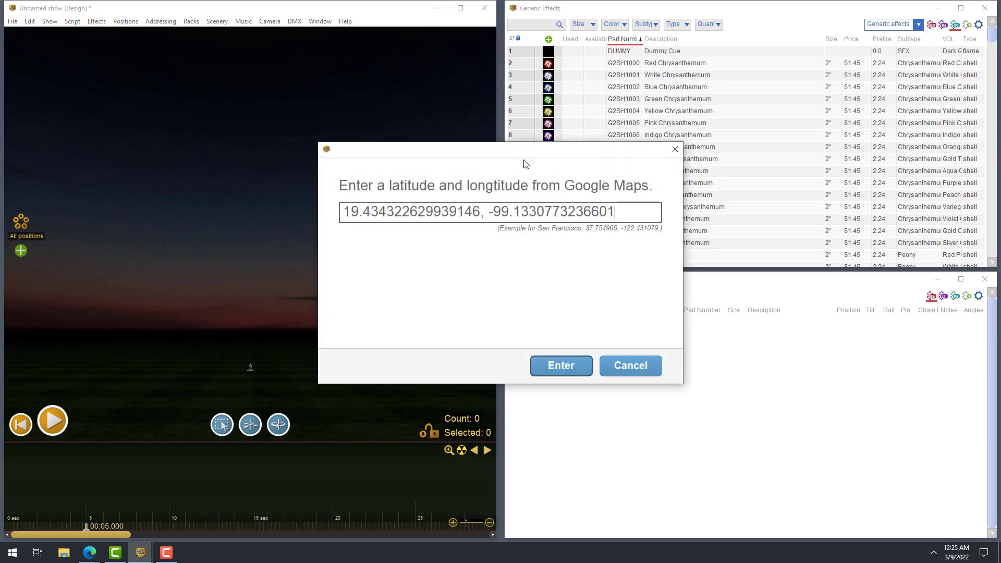
pyautogui.click(573, 371)
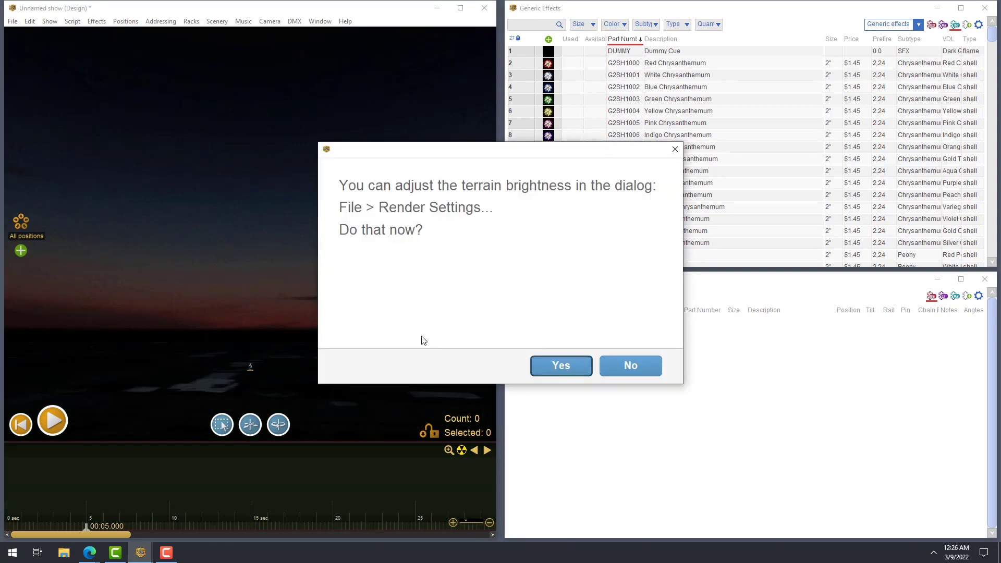
# Raise the terrain brightness to 4.
pyautogui.click(542, 368)
pyautogui.doubleClick(464, 229)
pyautogui.write('4')
pyautogui.press('Return')
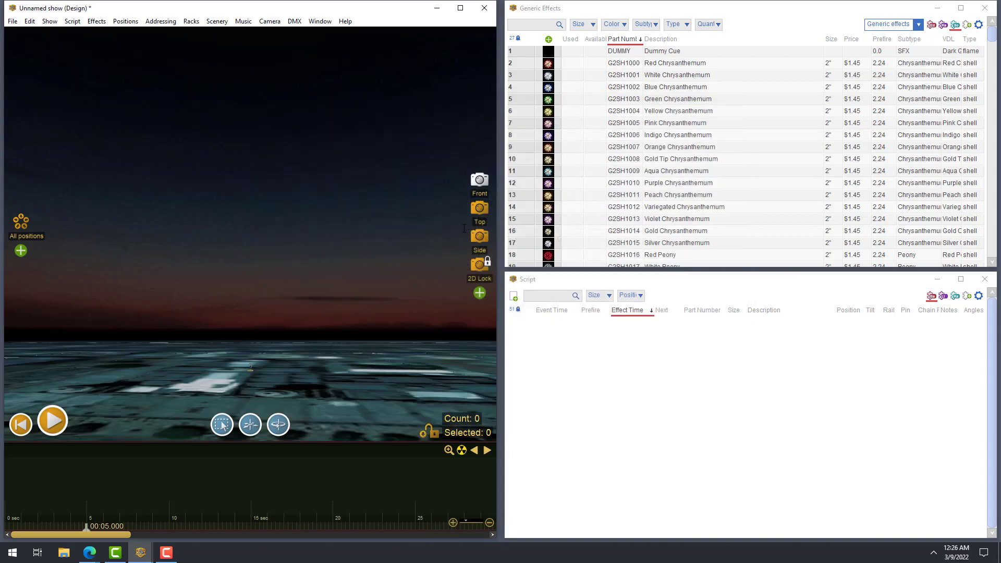
# Add the catsur7.skp cathedral model to the scene.
pyautogui.click(212, 22)
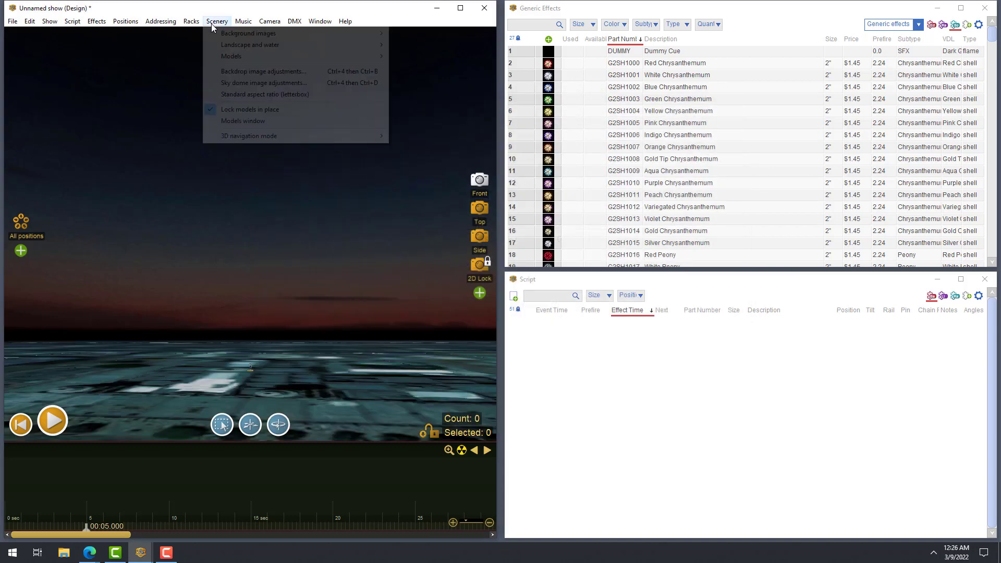
pyautogui.moveTo(220, 58)
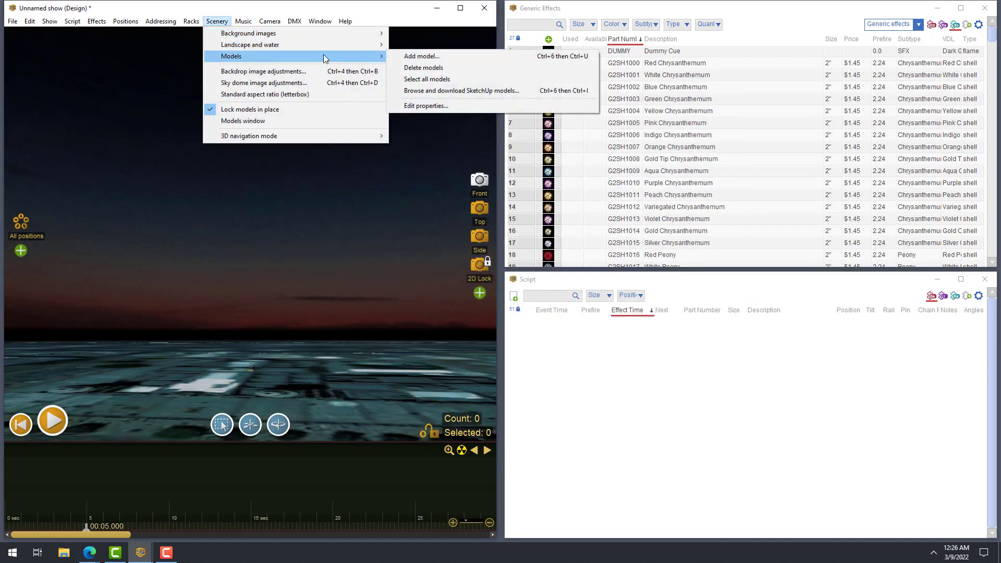
pyautogui.click(417, 57)
pyautogui.click(364, 185)
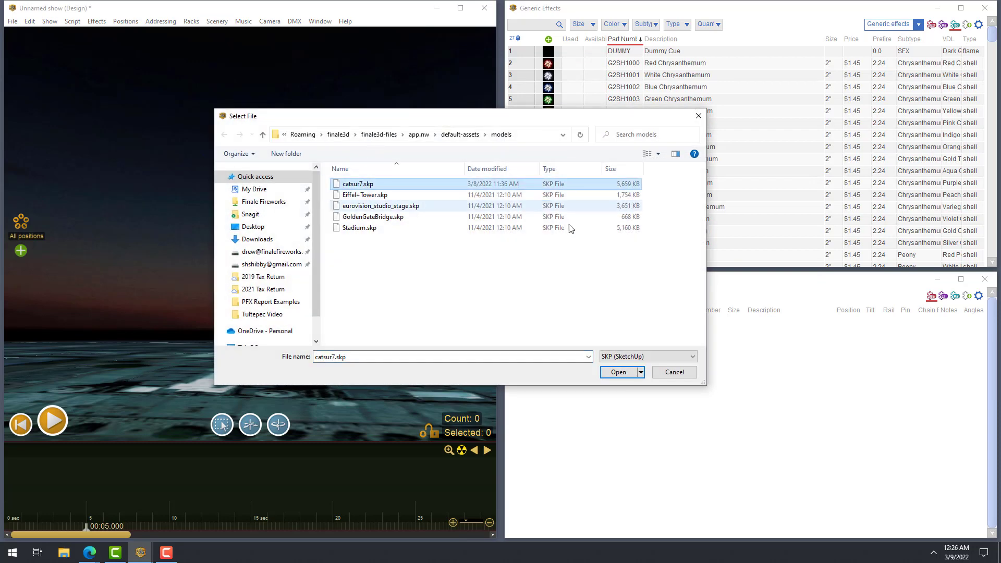
pyautogui.click(618, 372)
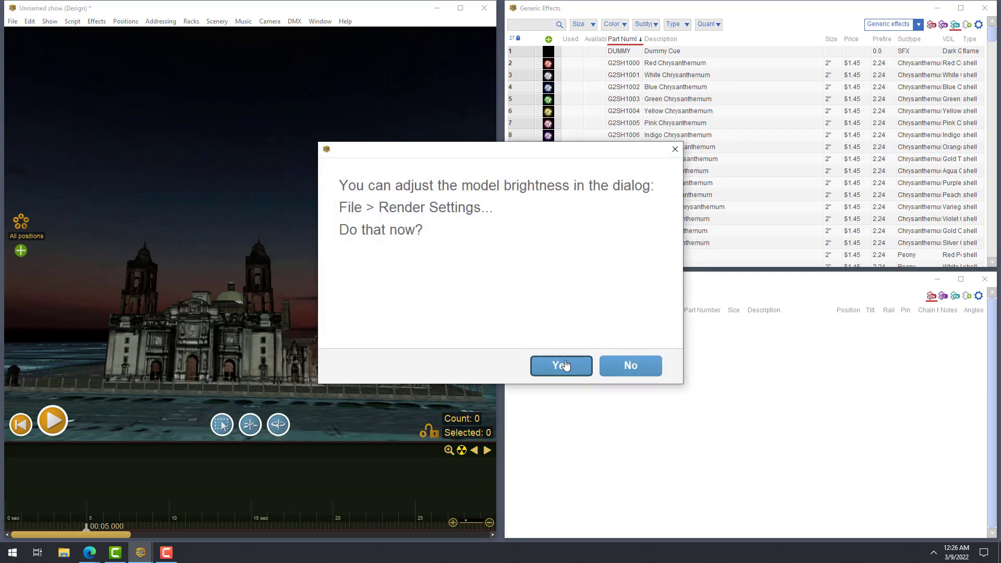
# Set the model brightness to 2 and orbit the view down onto the cathedral.
pyautogui.click(565, 364)
pyautogui.doubleClick(461, 242)
pyautogui.write('2')
pyautogui.press('Return')
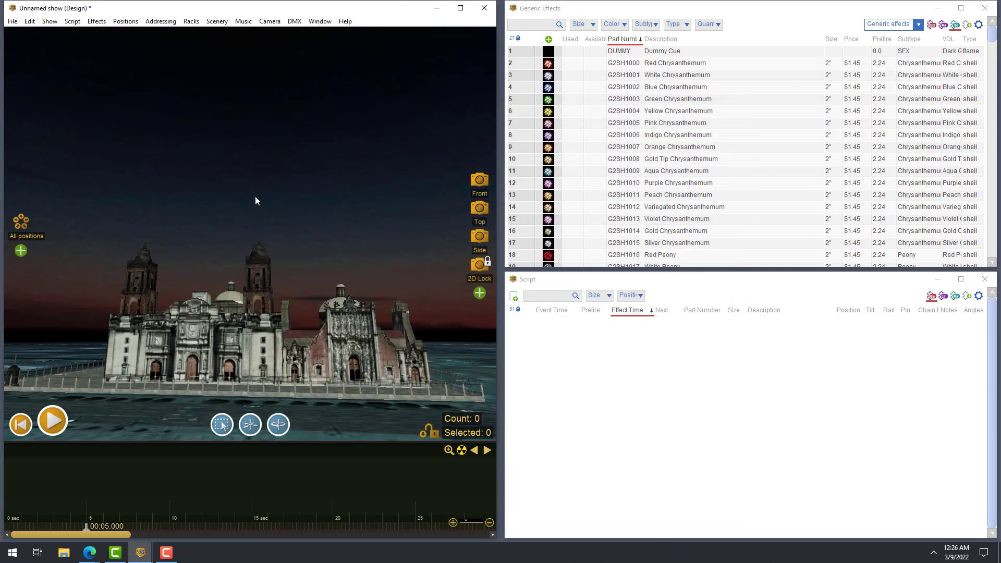
pyautogui.moveTo(206, 202); pyautogui.dragTo(247, 233)
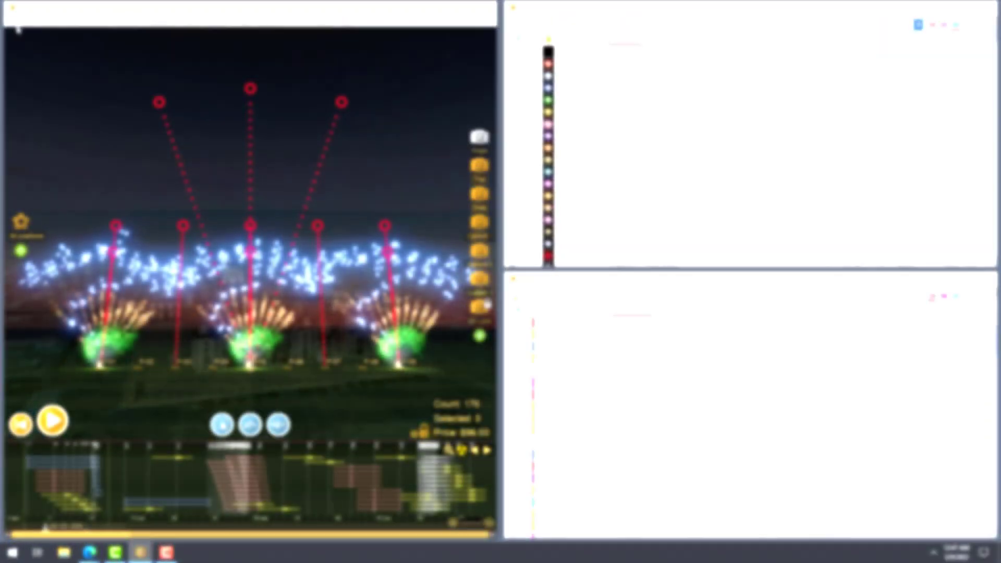
pyautogui.click(13, 23)
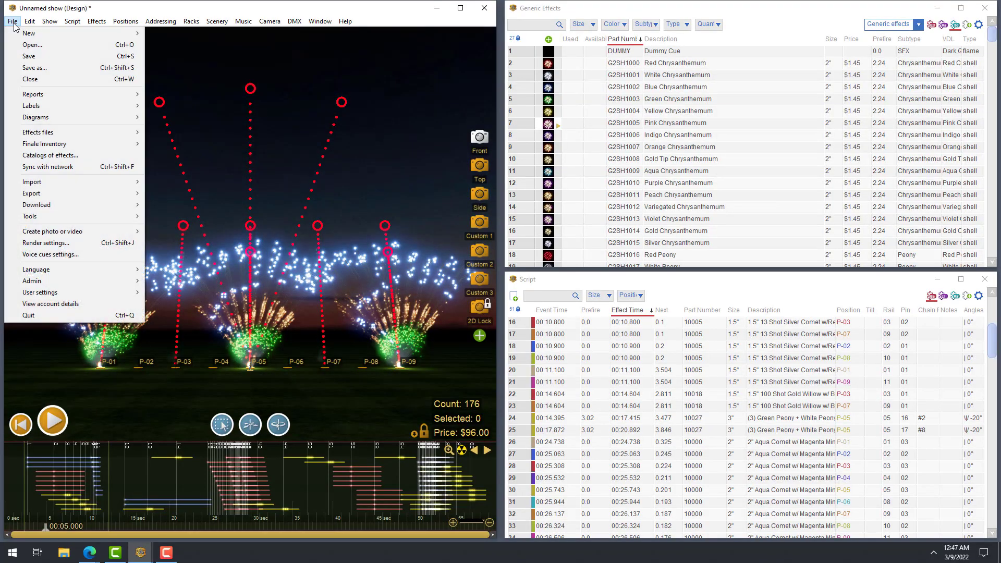
# Export the Rack Layout diagram from the File > Diagrams menu.
pyautogui.moveTo(18, 95)
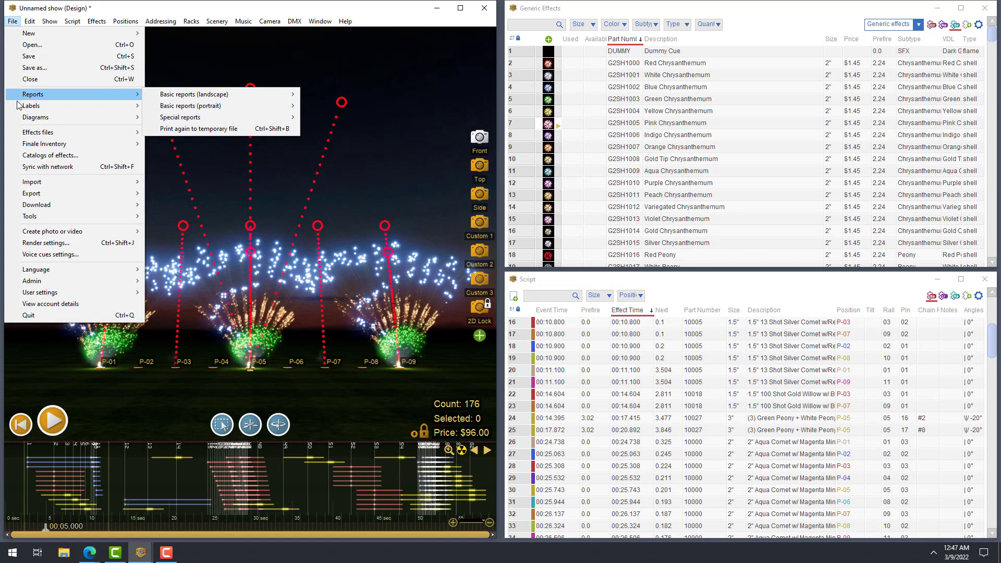
pyautogui.moveTo(79, 118)
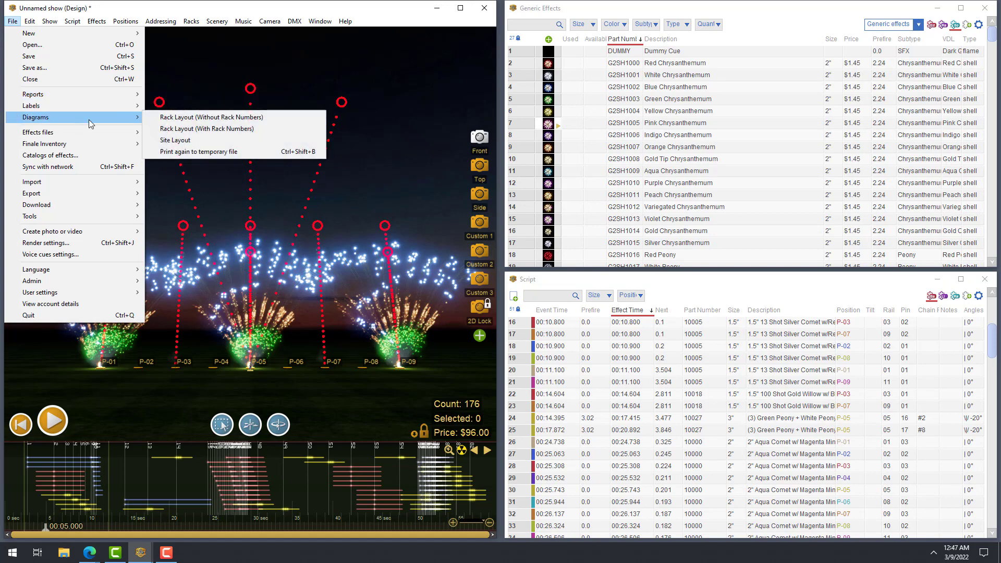
pyautogui.click(205, 117)
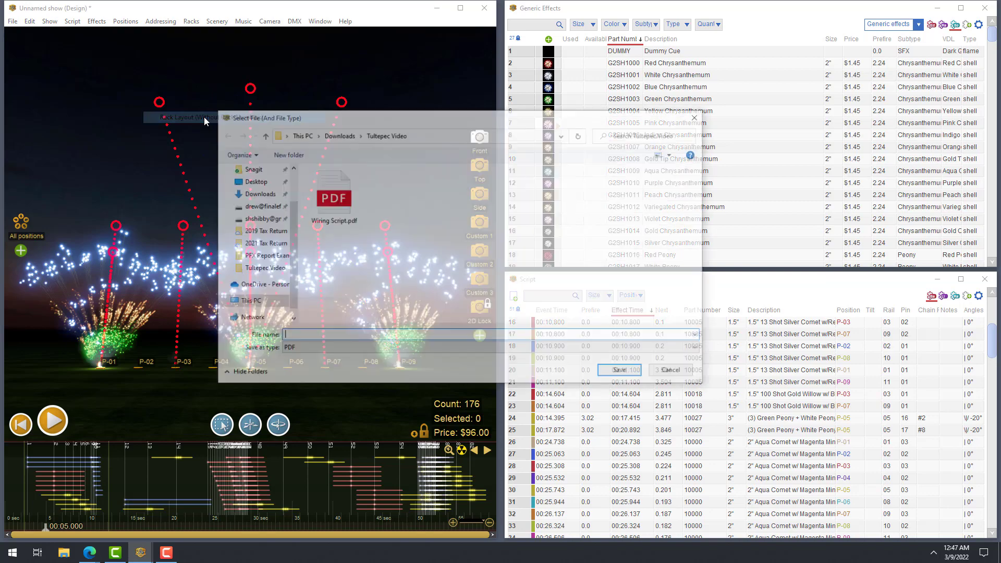
# Save the rack layout PDF as 'Racks' and scroll to its first page.
pyautogui.write('Racks')
pyautogui.press('Return')
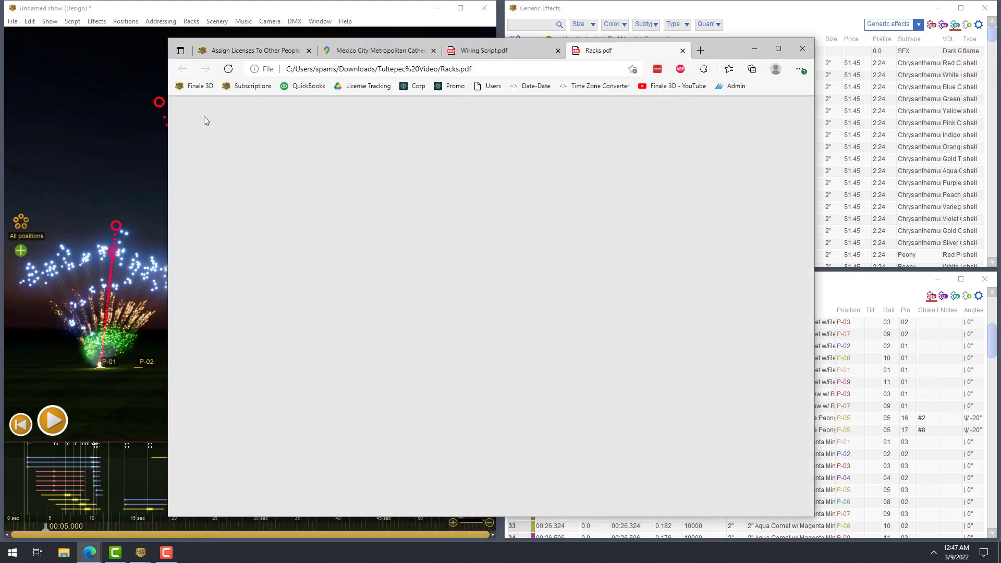
pyautogui.moveTo(811, 174); pyautogui.dragTo(801, 120)
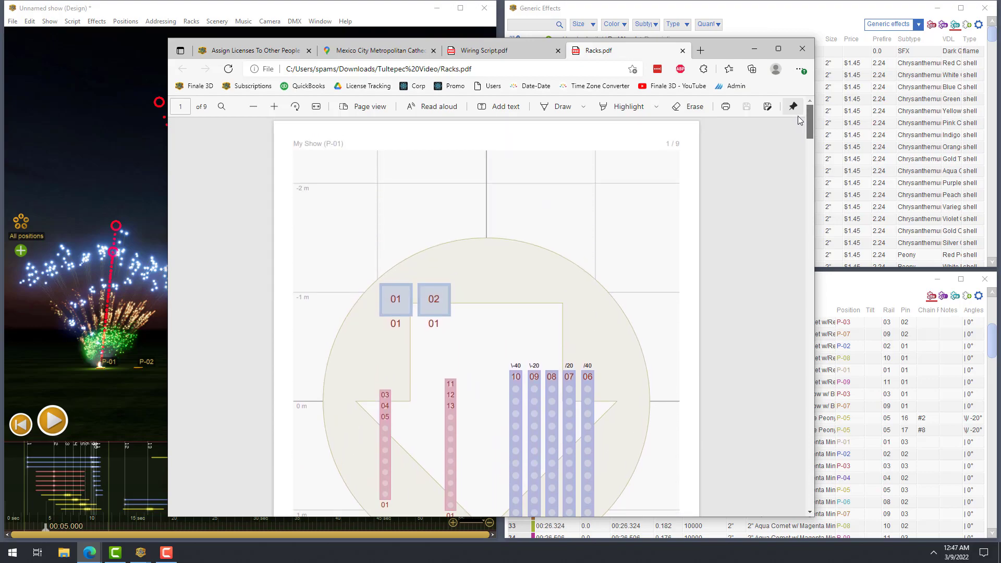
# Review Wiring Script.pdf, then return to Finale 3D and open the script table's options.
pyautogui.click(483, 50)
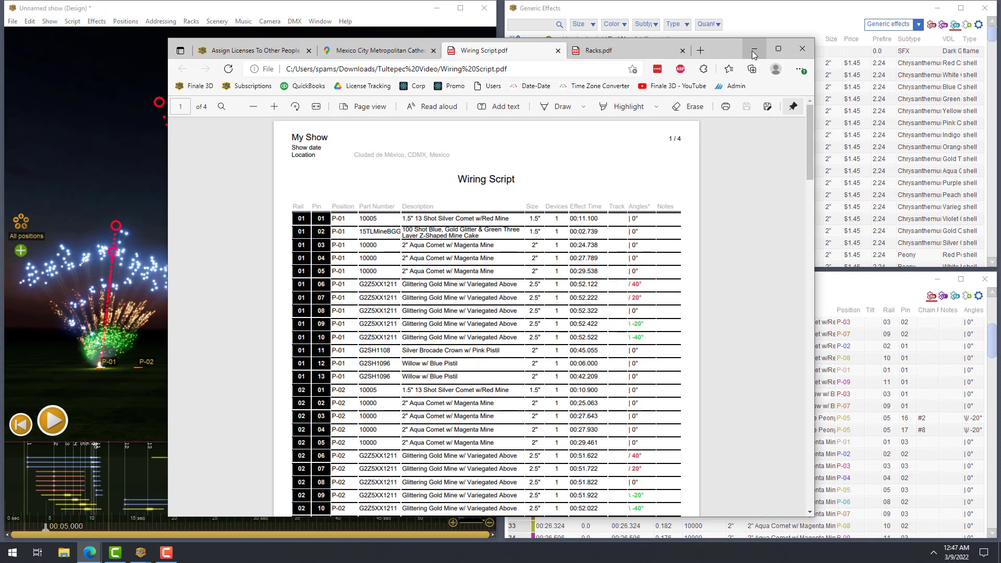
pyautogui.click(975, 251)
pyautogui.click(978, 296)
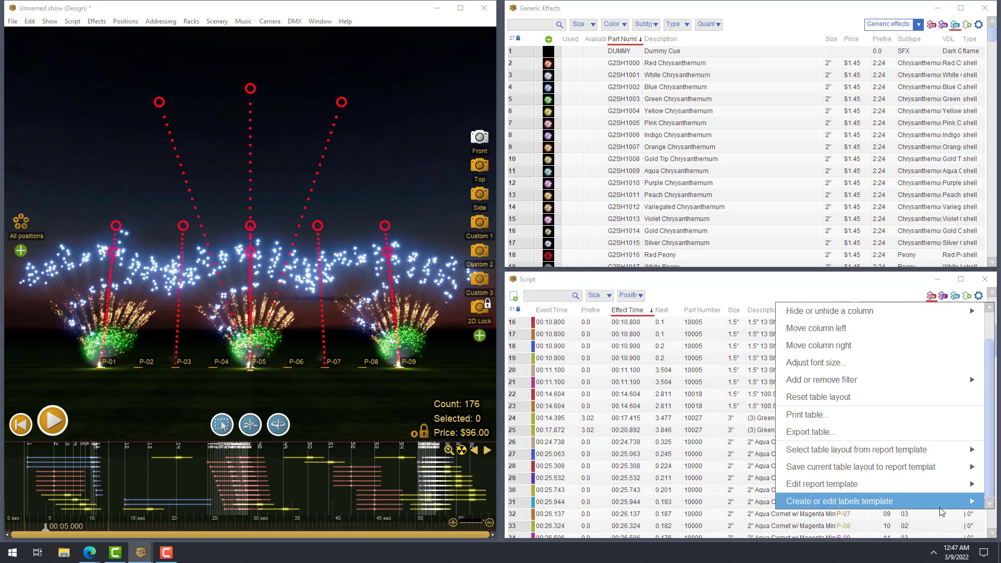
# Inspect the basic_avery_5260_25mm_x_67mm label template settings and cancel without changes.
pyautogui.moveTo(940, 508)
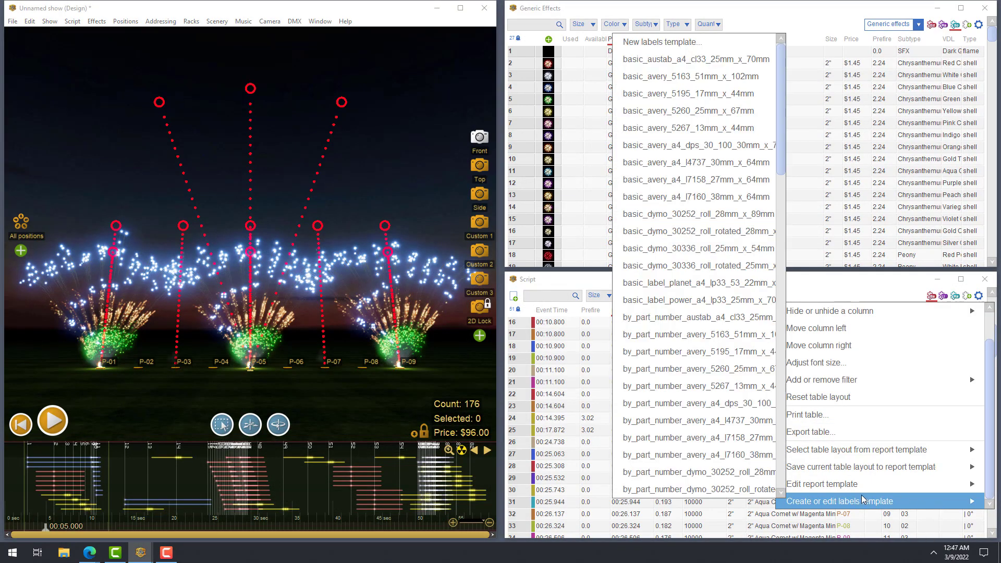
pyautogui.click(693, 111)
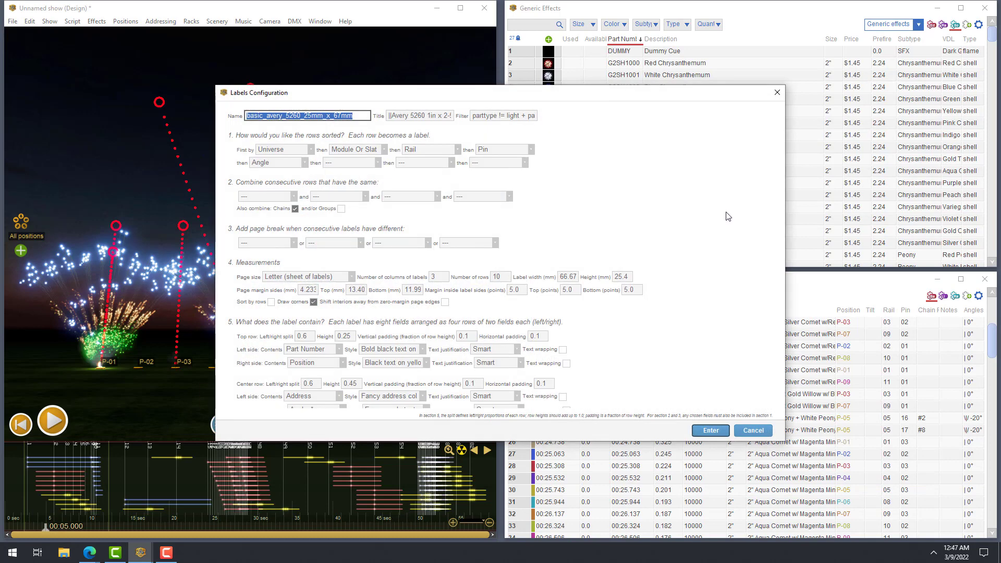
pyautogui.scroll(-4, 729, 226)
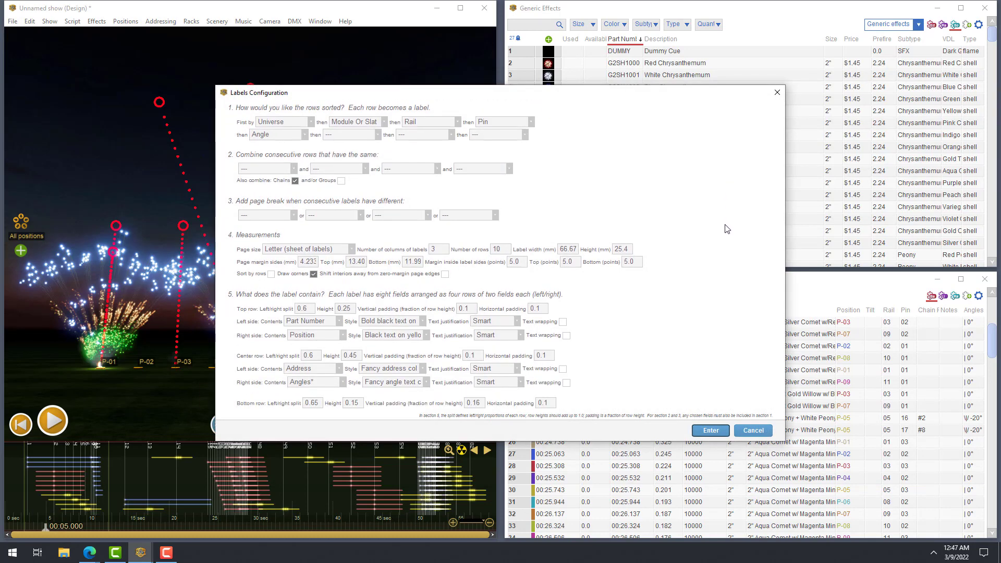
pyautogui.scroll(-2, 727, 230)
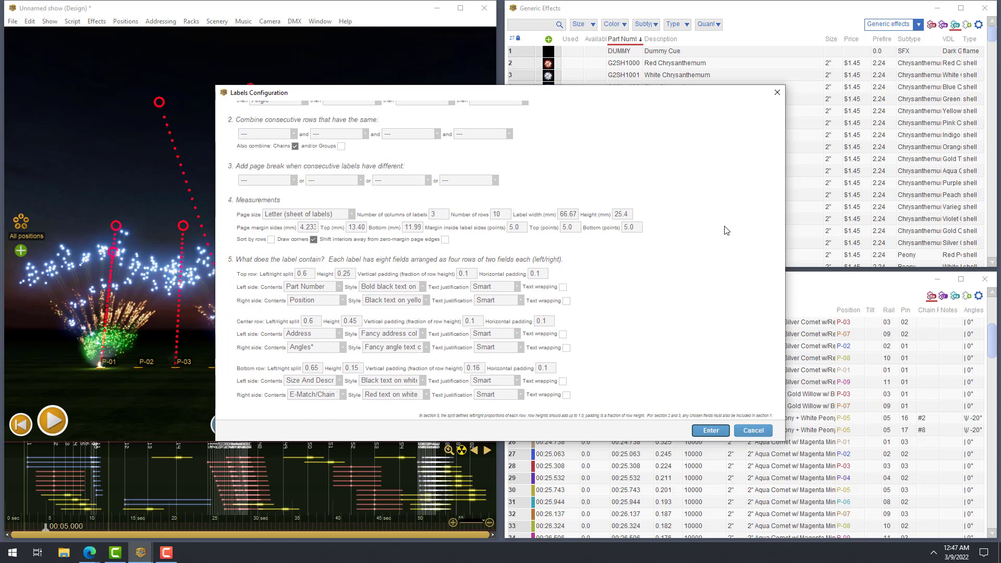
pyautogui.scroll(-2, 727, 230)
pyautogui.scroll(-3, 727, 230)
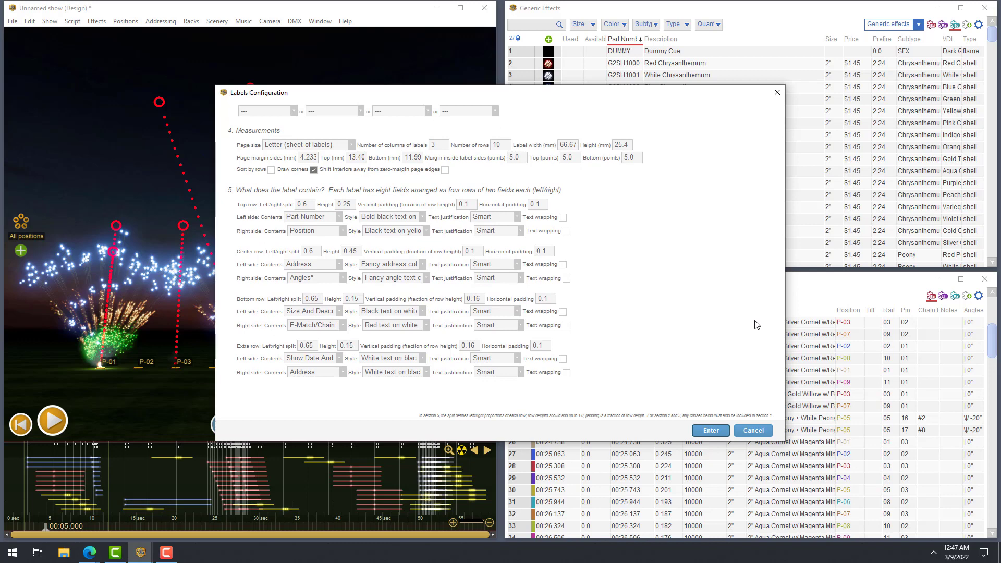
pyautogui.click(752, 431)
pyautogui.click(14, 23)
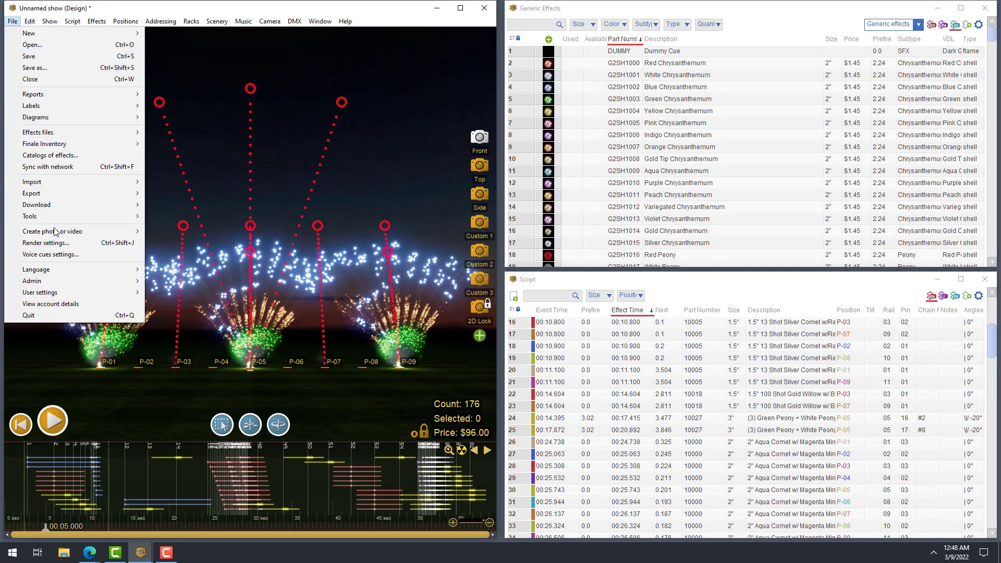
# Create a 2160p (4k) video of the show, saved as '4K' in the Tultepec Video folder.
pyautogui.moveTo(55, 231)
pyautogui.click(177, 243)
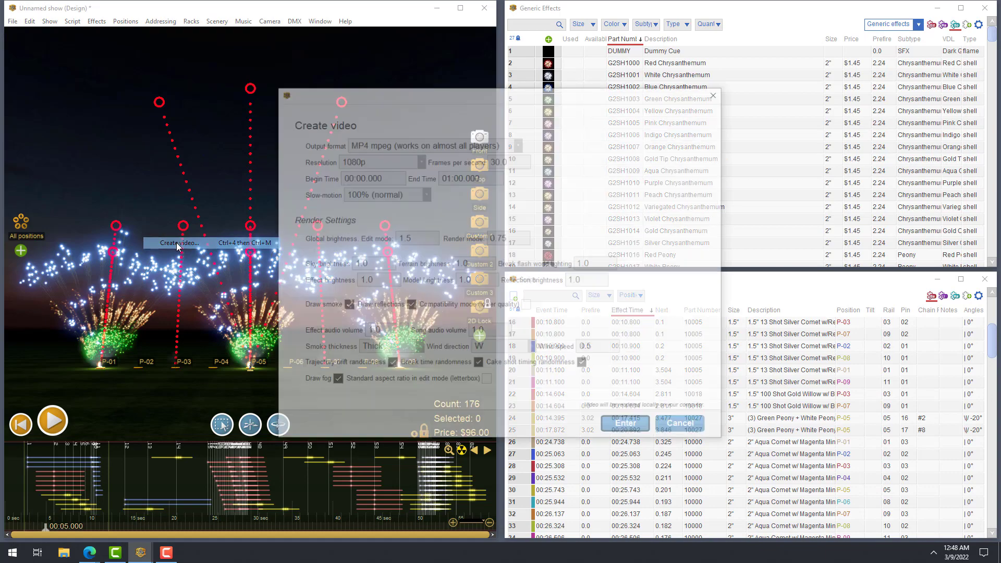
pyautogui.click(359, 161)
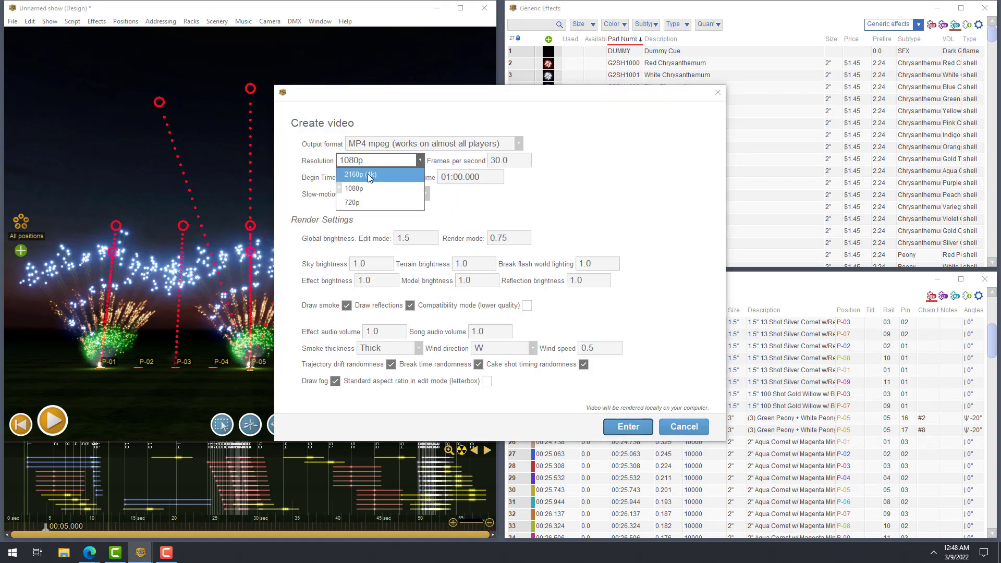
pyautogui.click(366, 176)
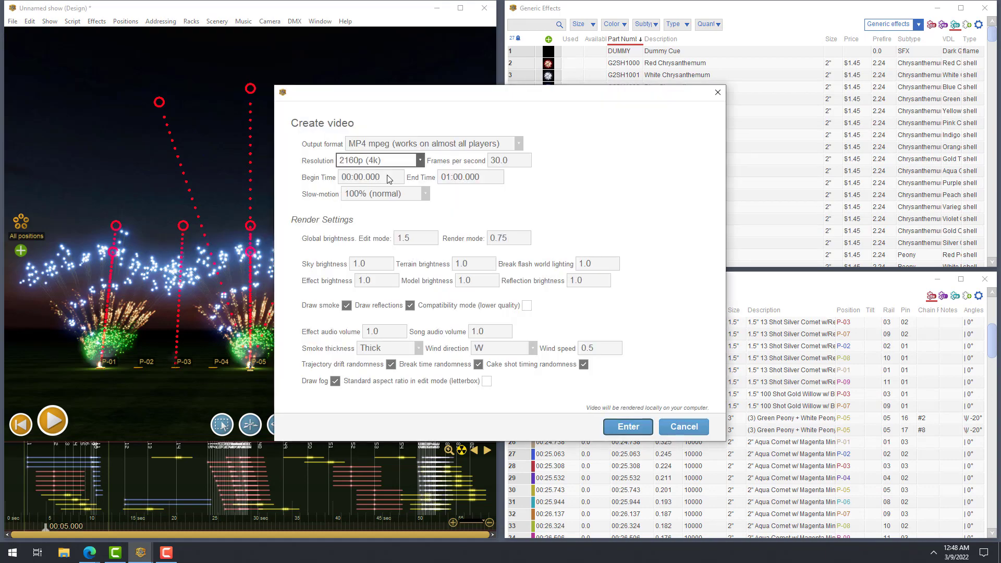
pyautogui.click(628, 427)
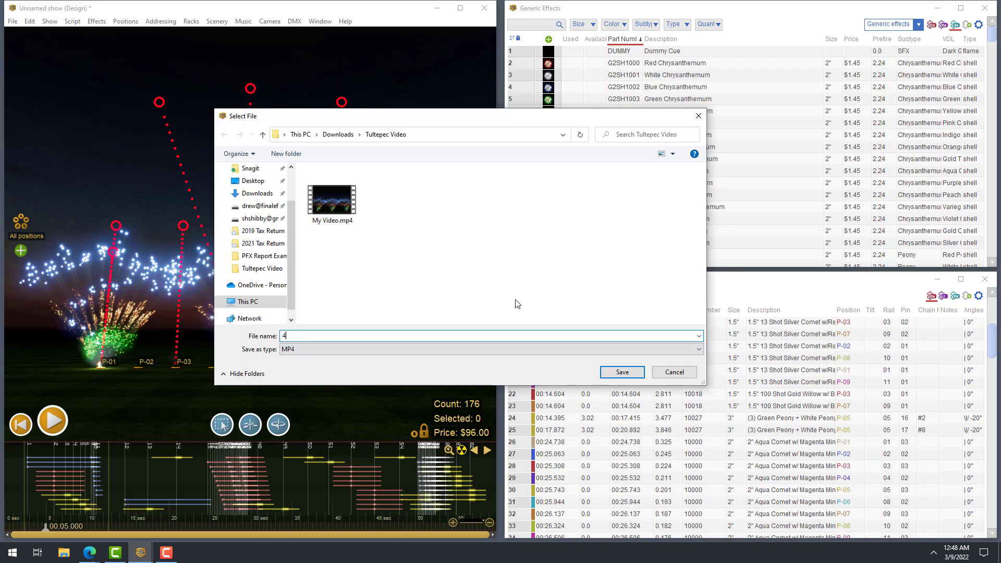
pyautogui.click(620, 374)
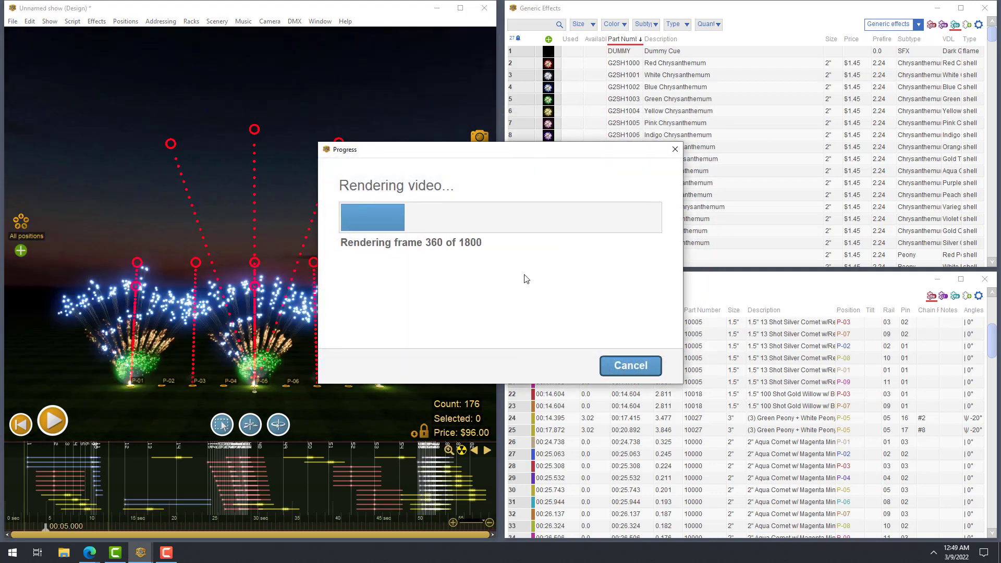